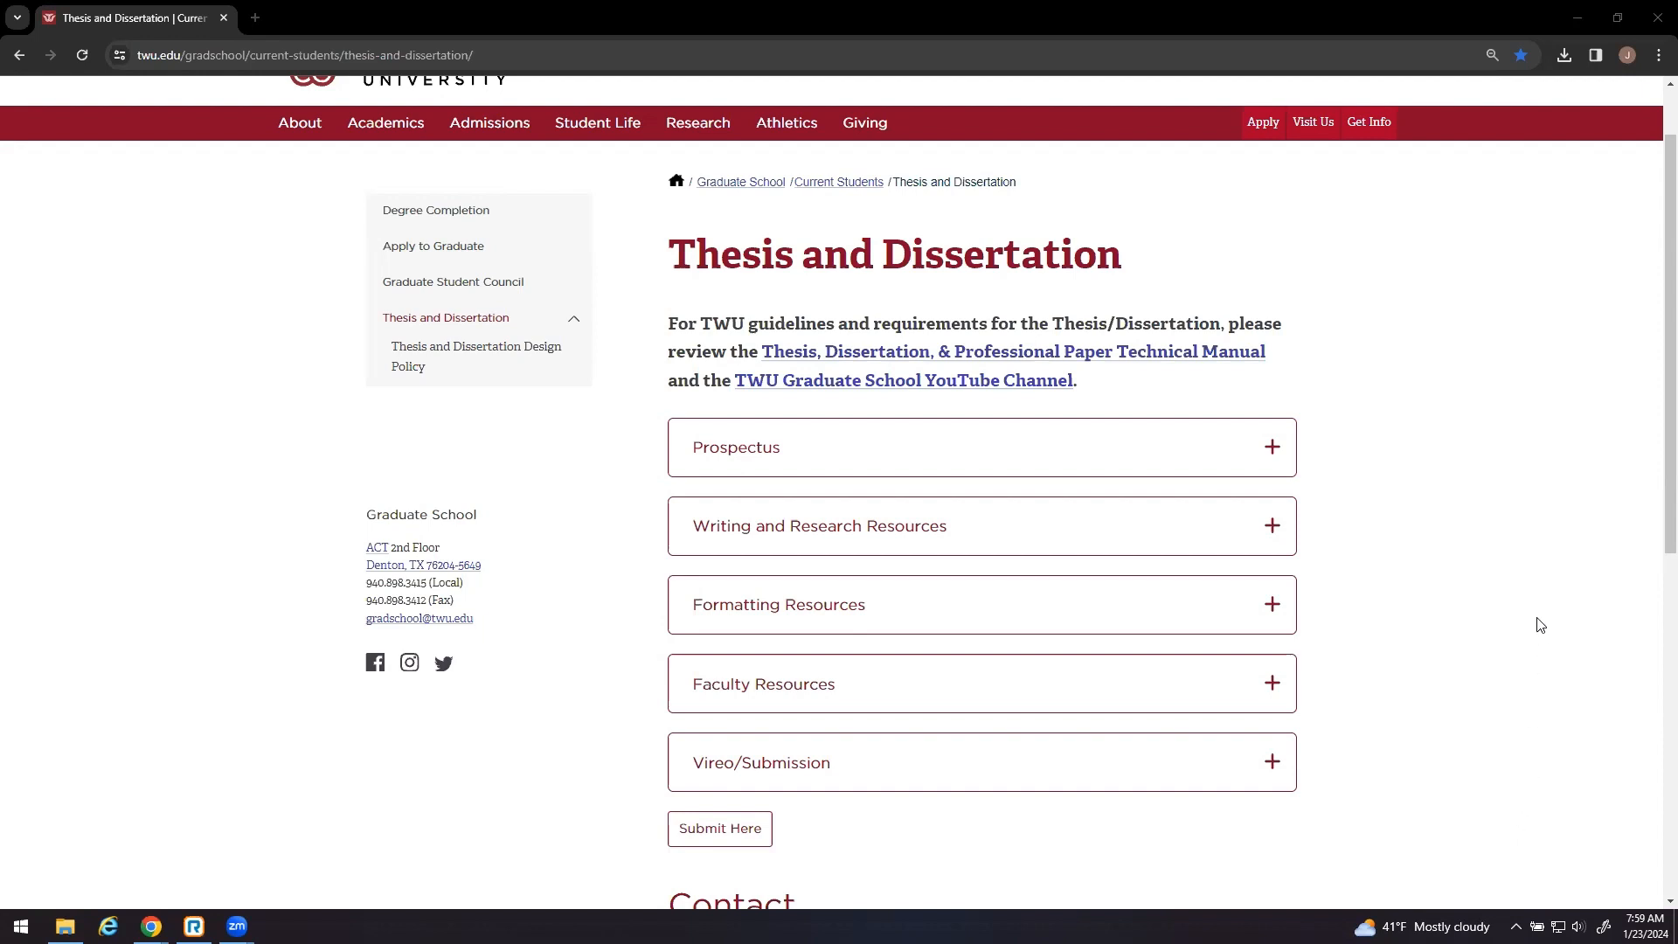
# - Expand the Vireo/Submission section to review the required documents, then go to Vireo via Submit Here
pyautogui.scroll(-3, 1539, 609)
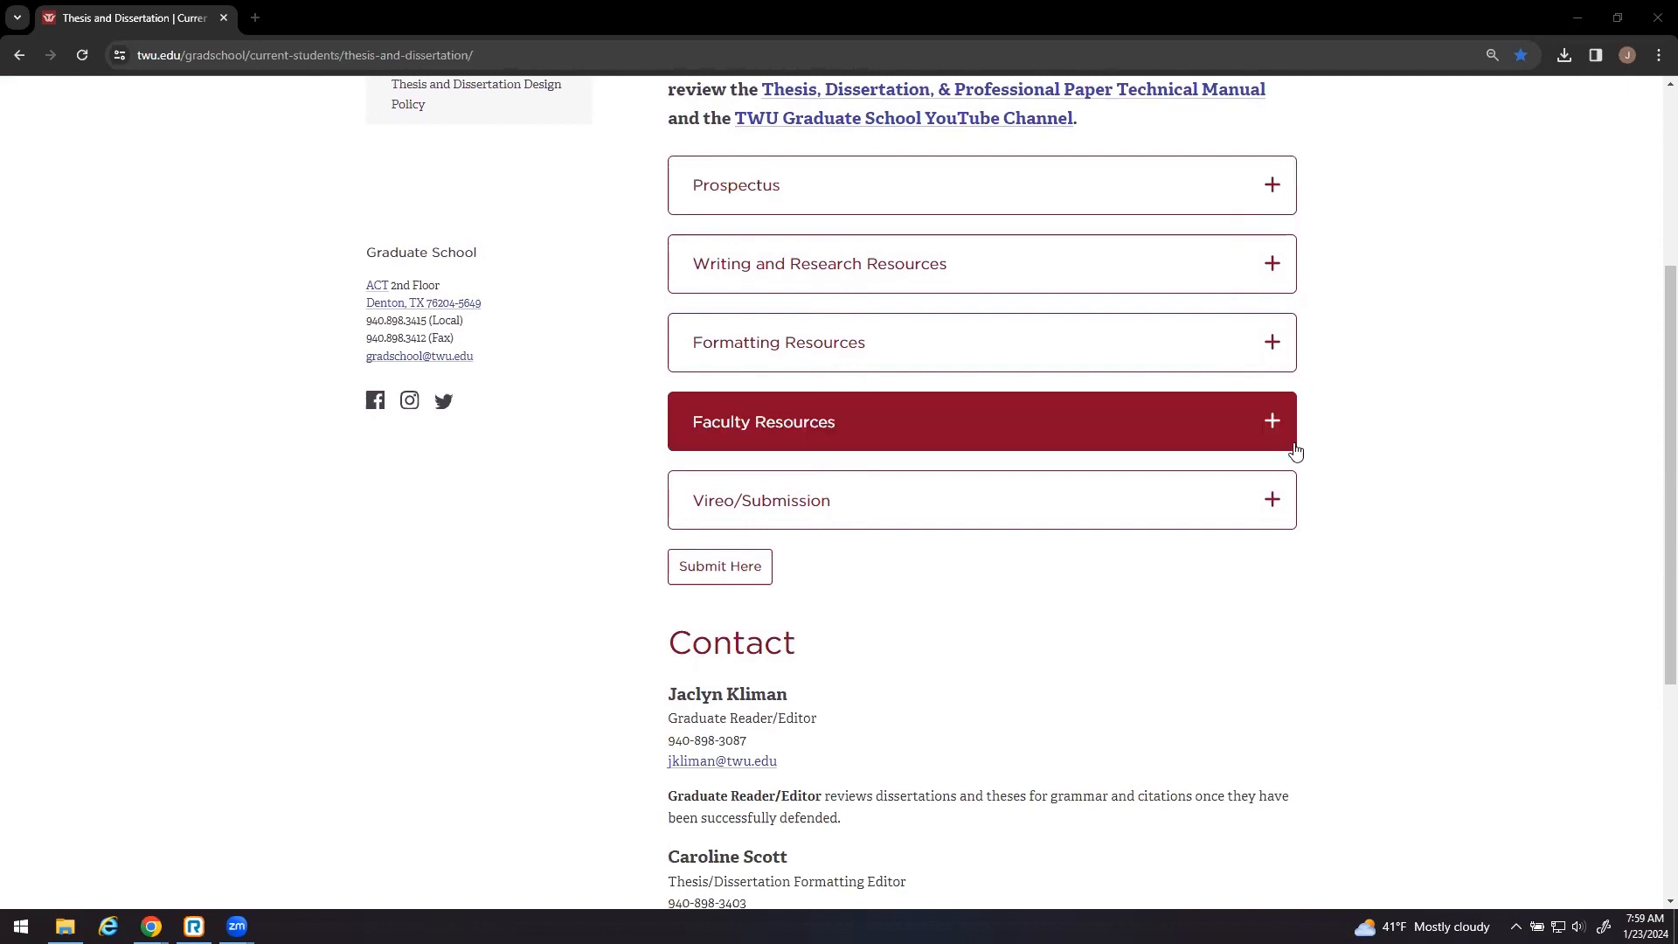
pyautogui.click(1282, 499)
pyautogui.scroll(-2, 1279, 498)
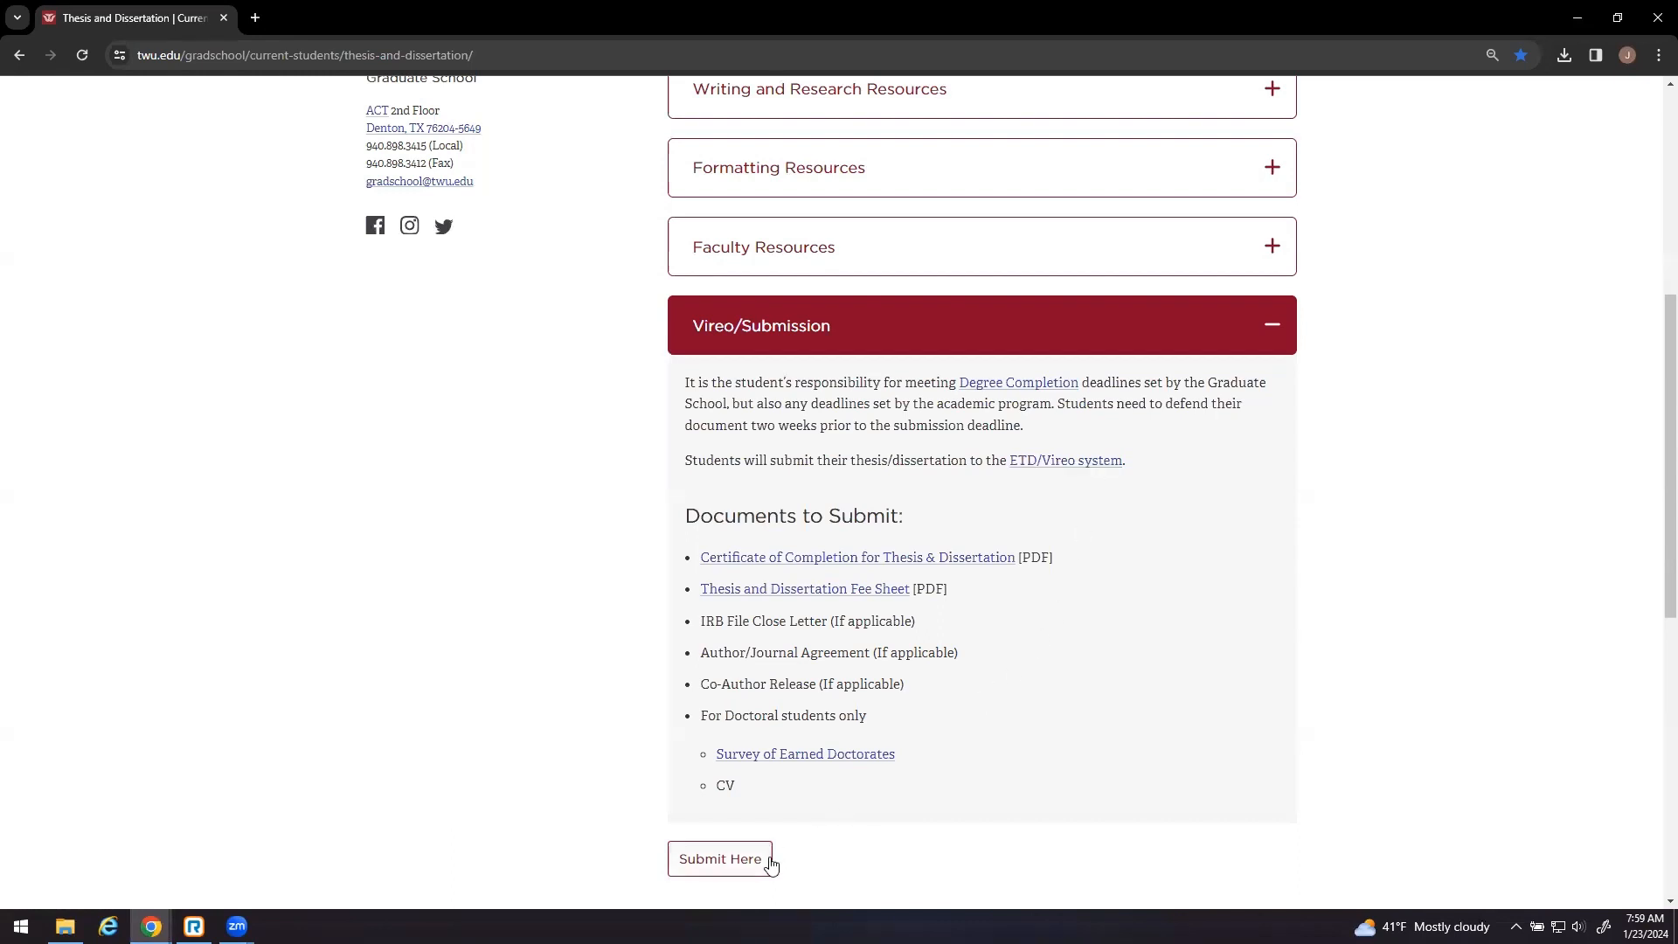
pyautogui.click(733, 874)
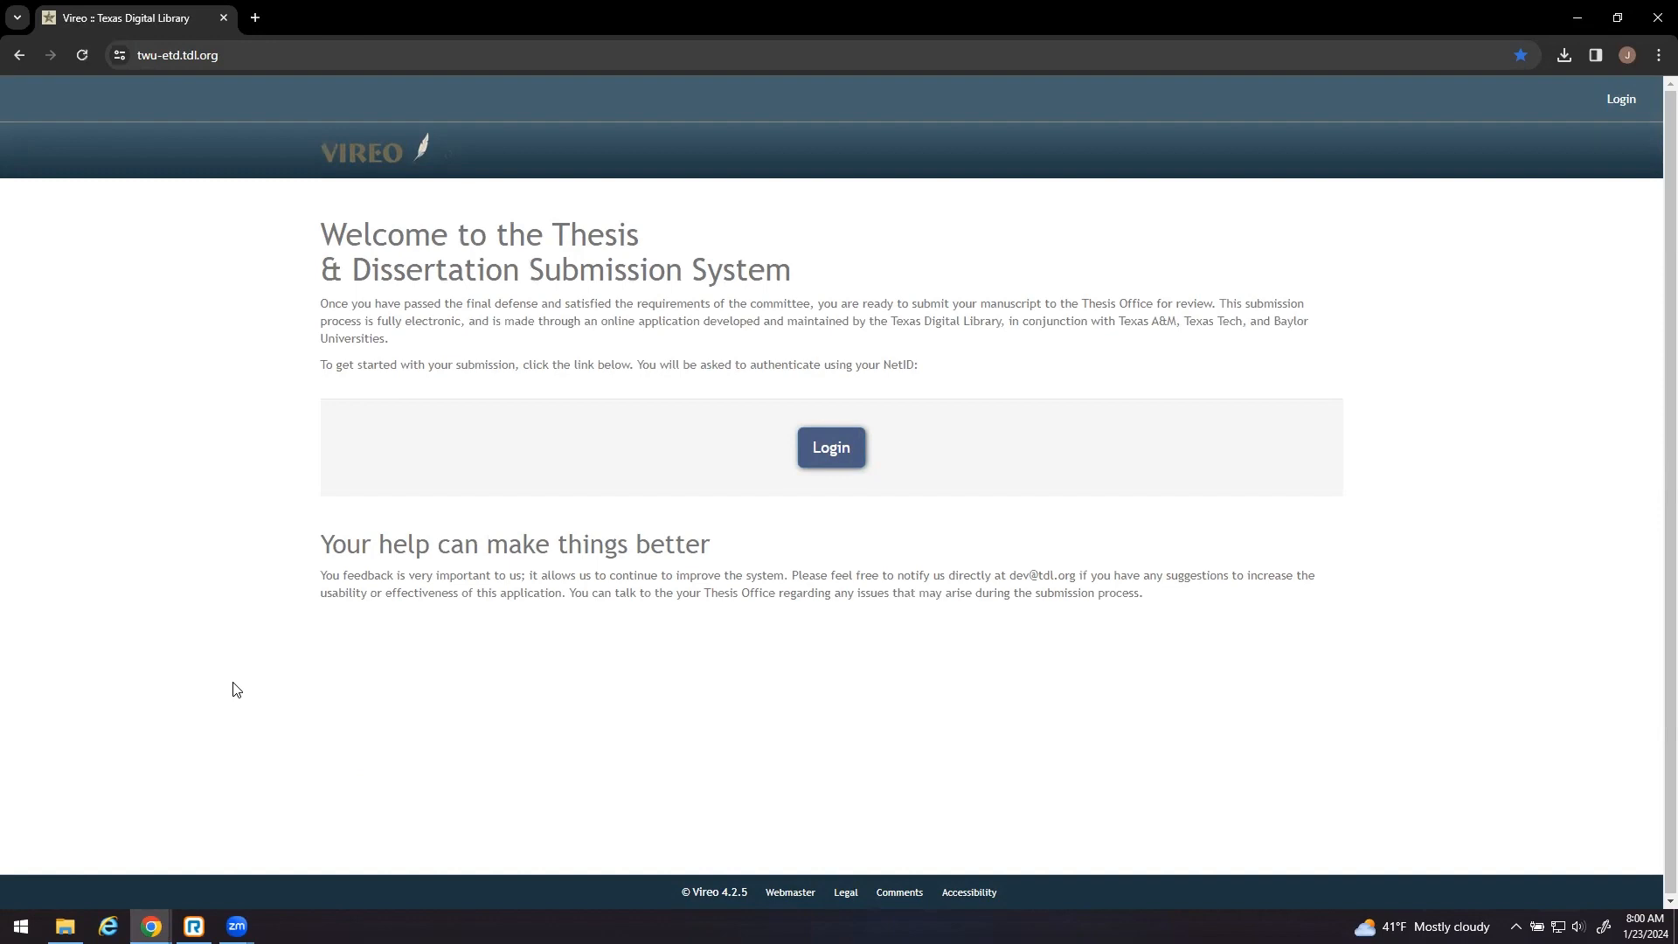
# - Log in to Vireo and start a Graduate School submission under Texas Woman's University
pyautogui.click(812, 447)
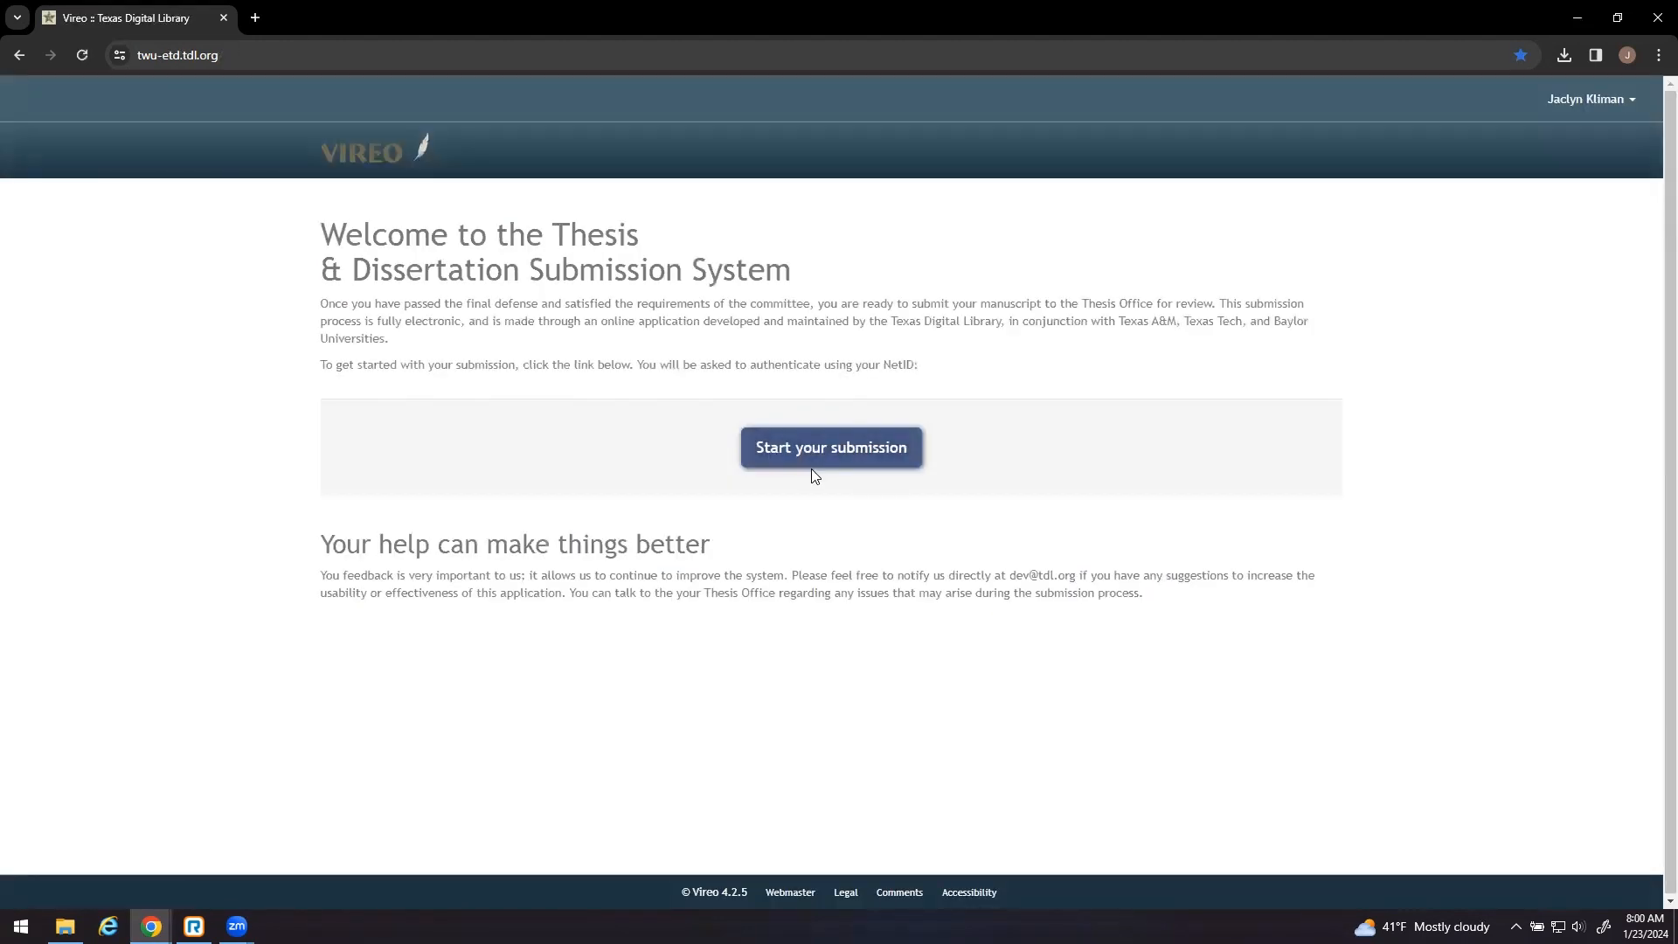
pyautogui.click(817, 456)
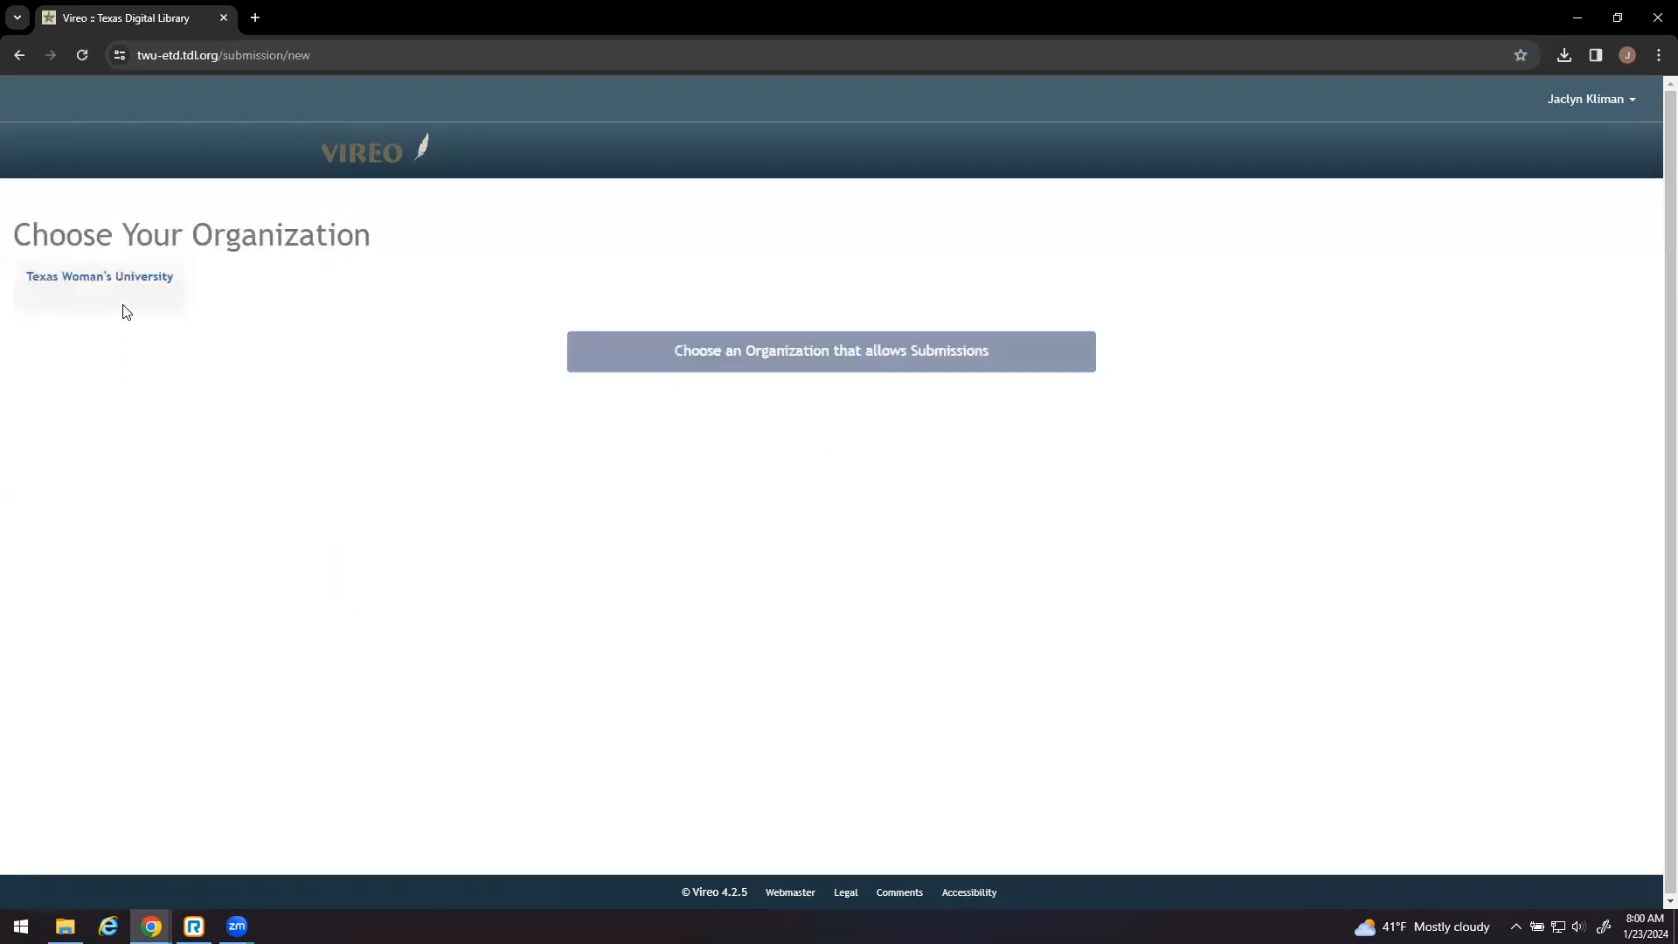
pyautogui.click(123, 278)
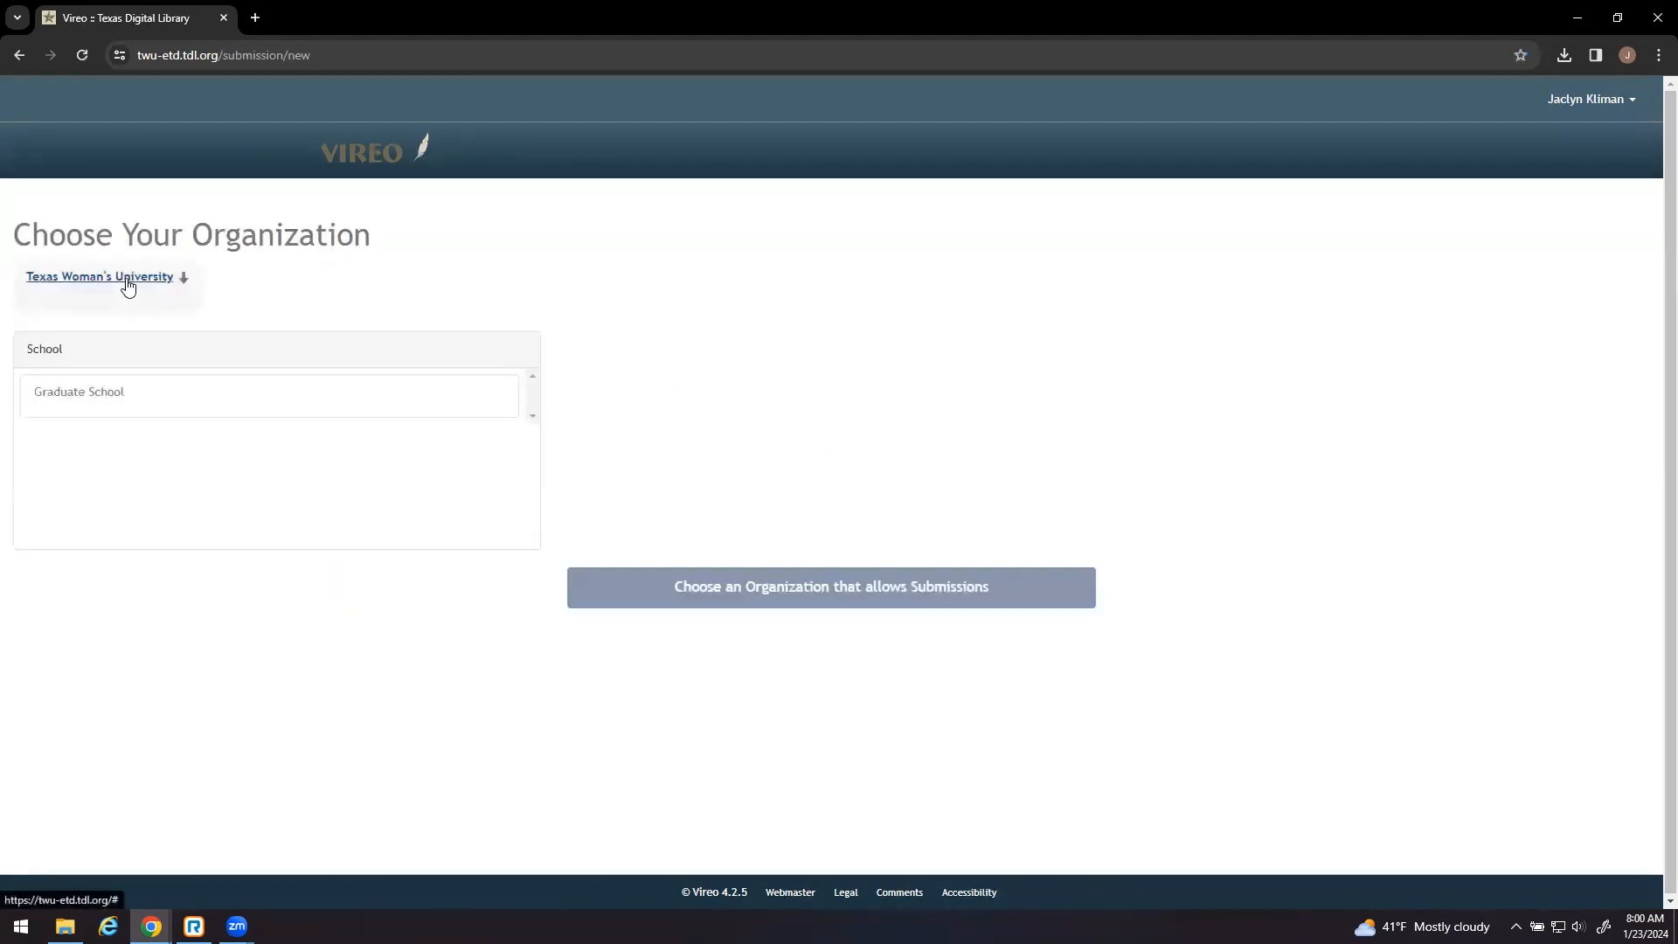
pyautogui.click(123, 390)
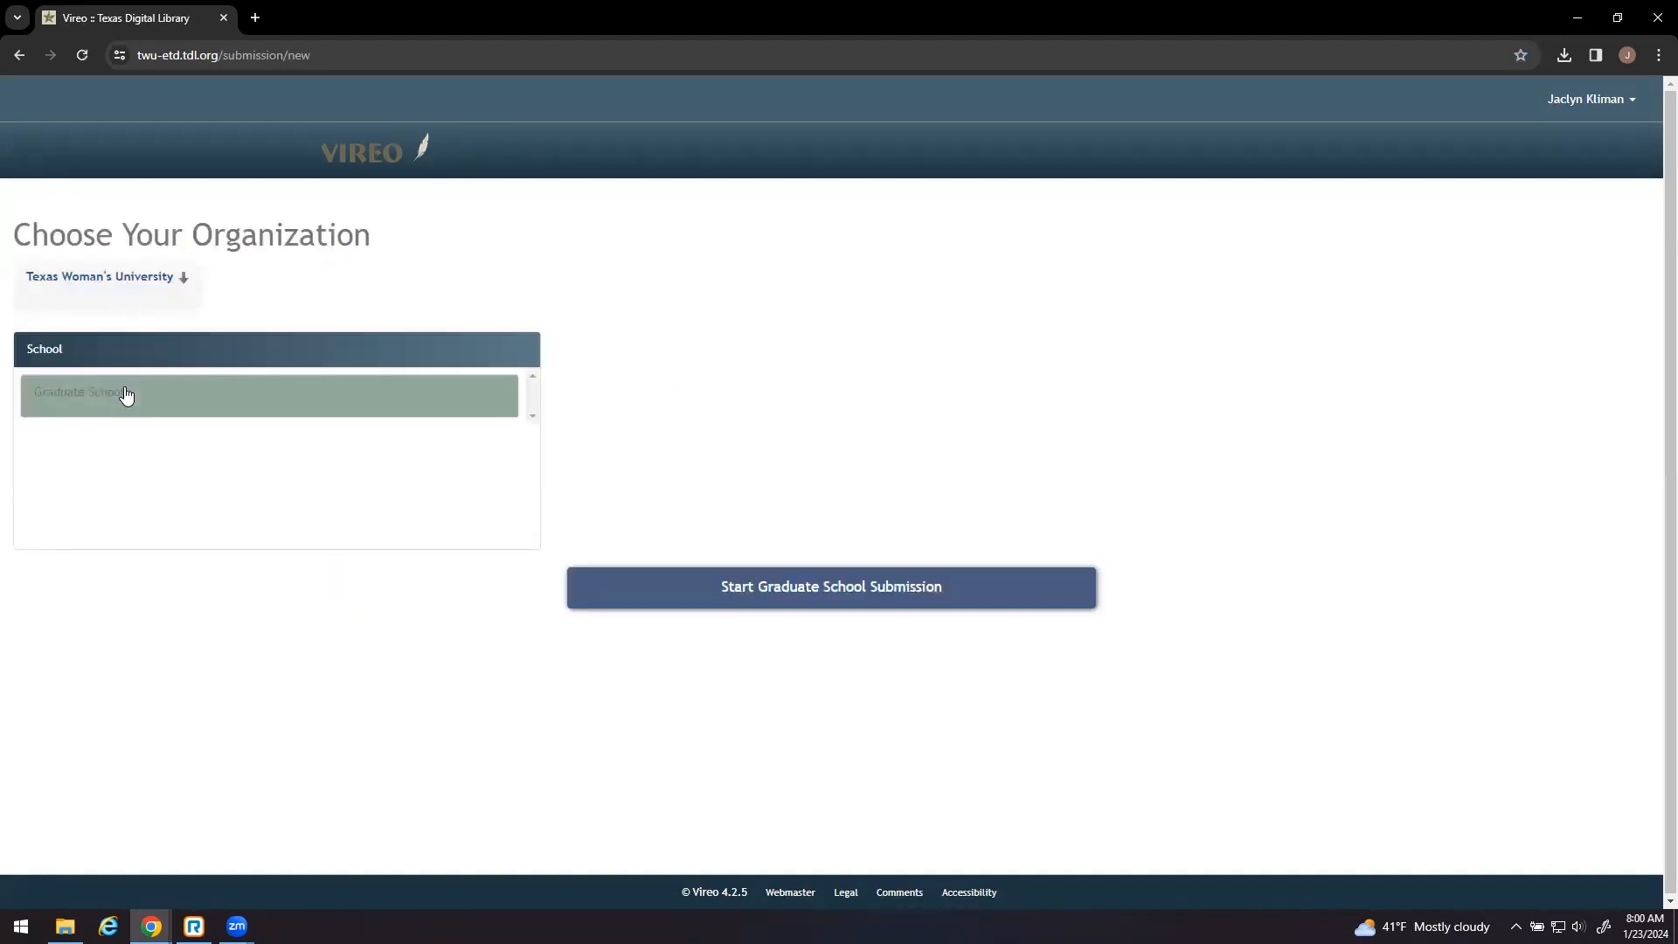
pyautogui.click(824, 588)
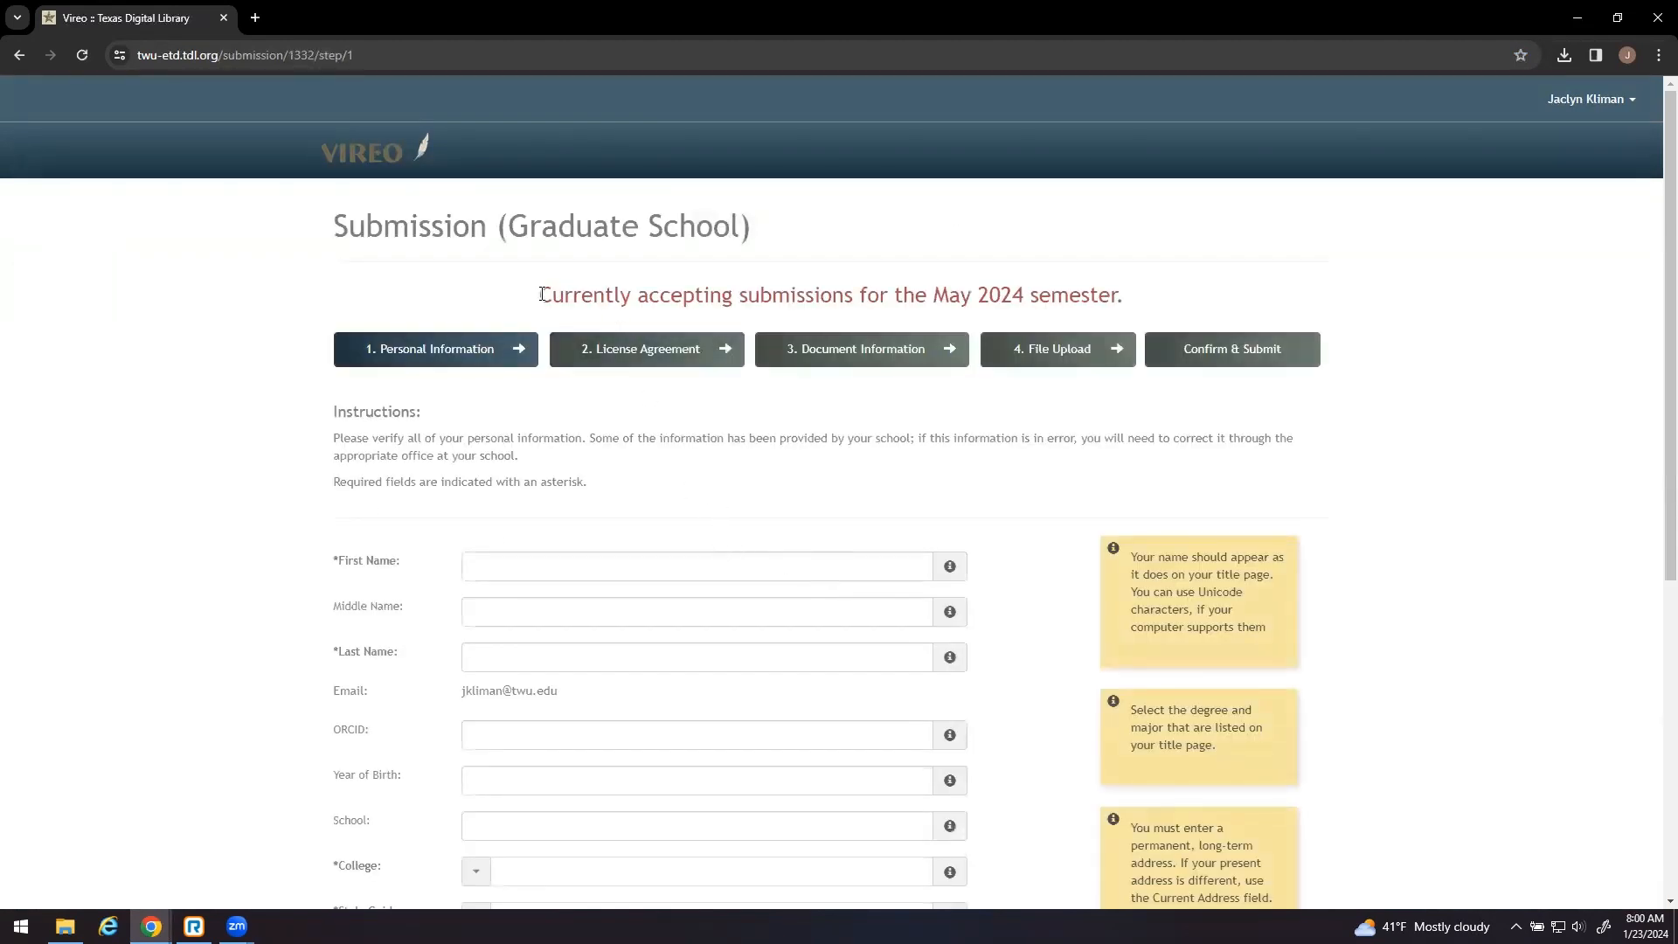
# - Enter the student's first name and last name in the Personal Information form
pyautogui.moveTo(542, 296); pyautogui.dragTo(1122, 297)
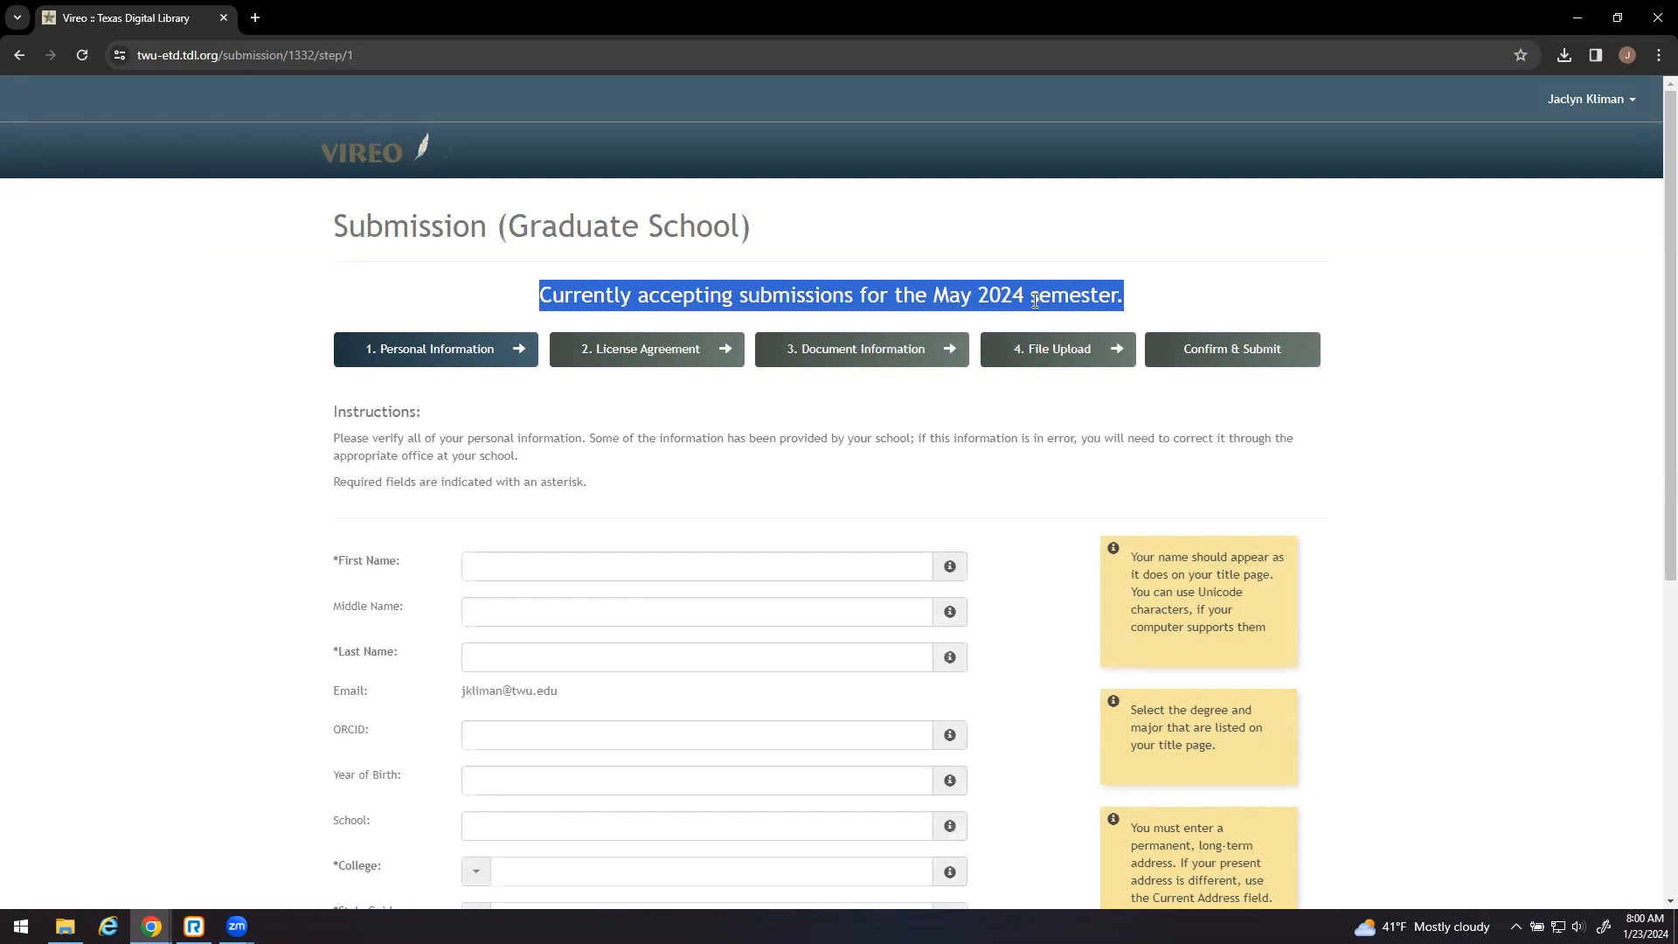
pyautogui.click(485, 307)
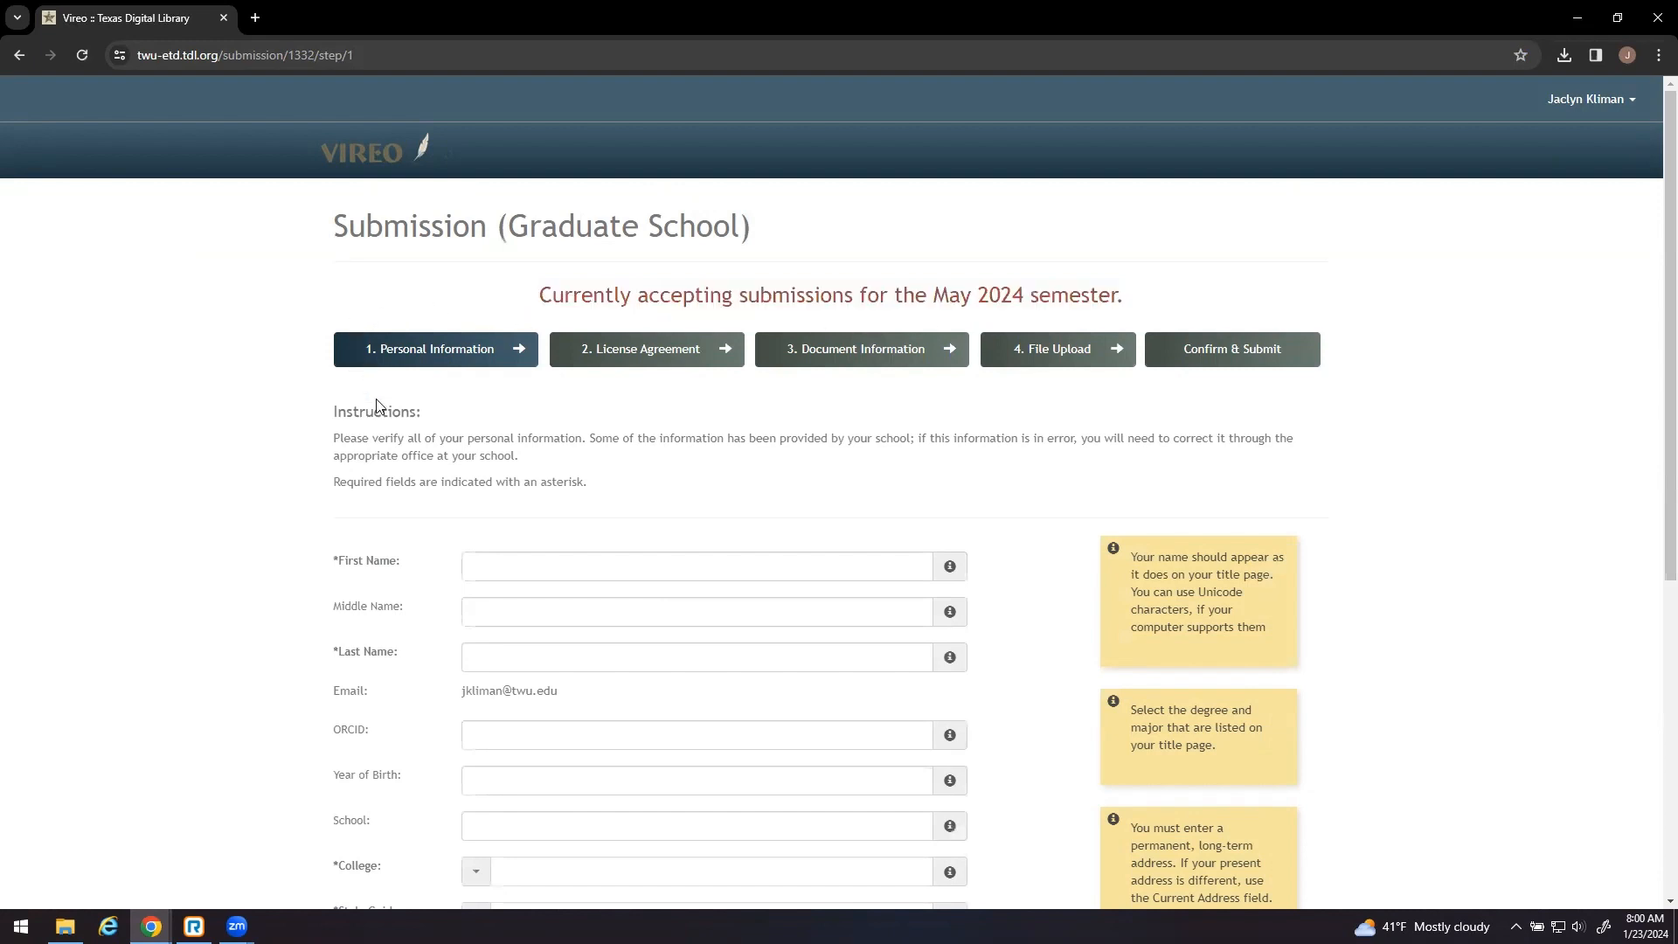
pyautogui.scroll(-4, 177, 516)
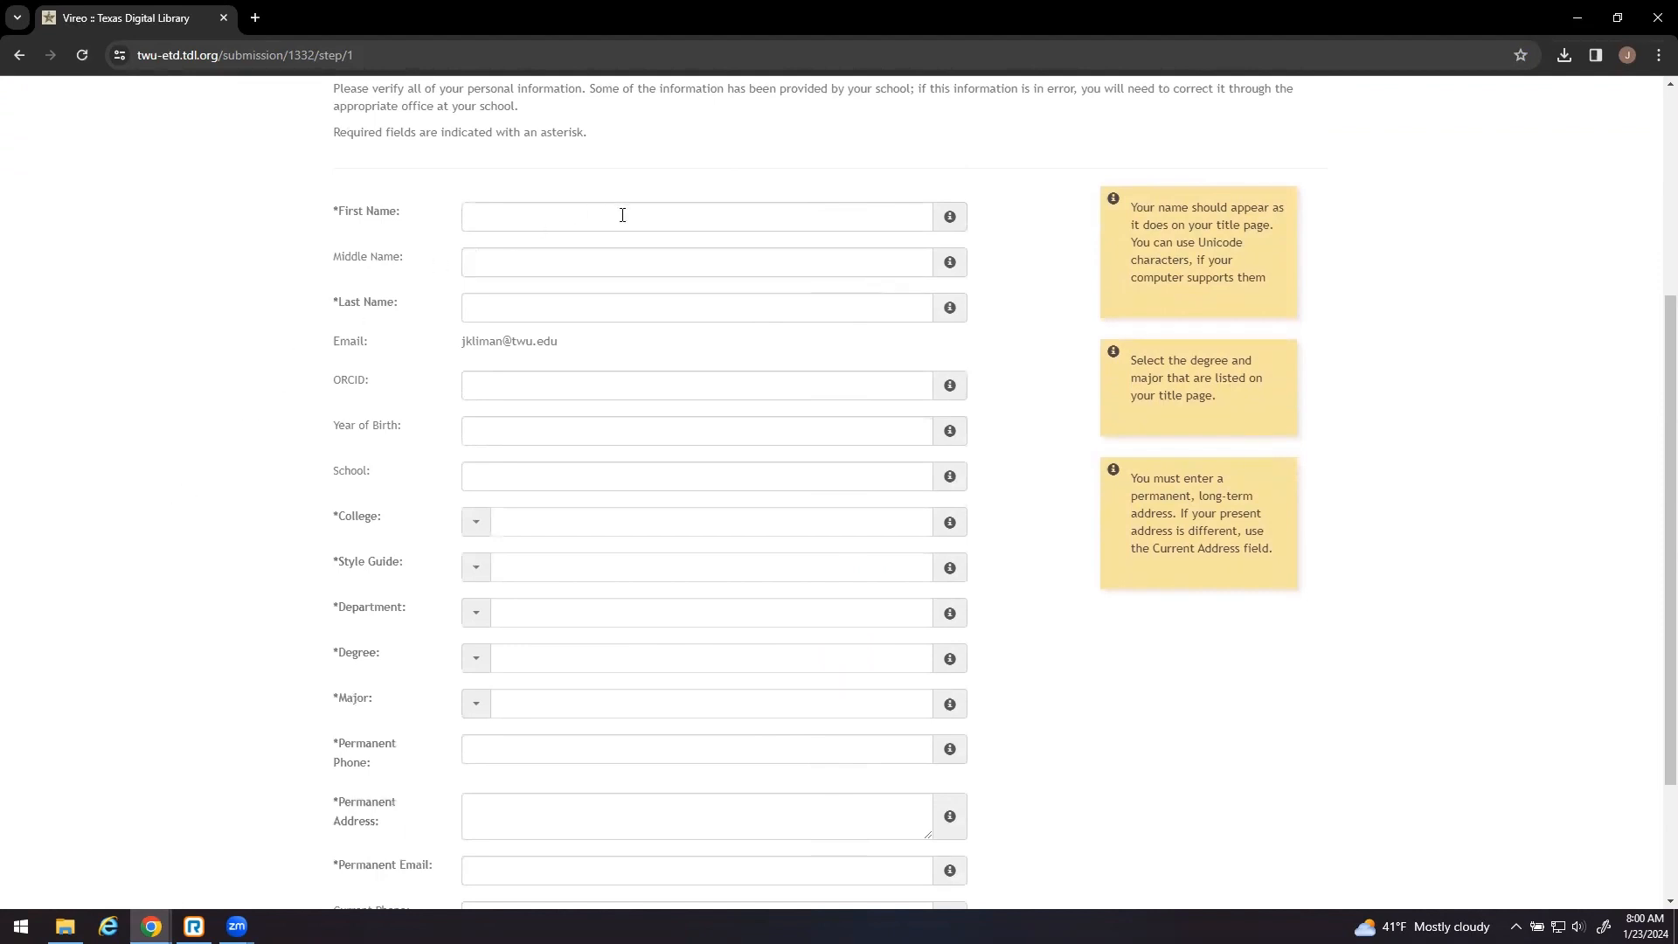
pyautogui.click(622, 215)
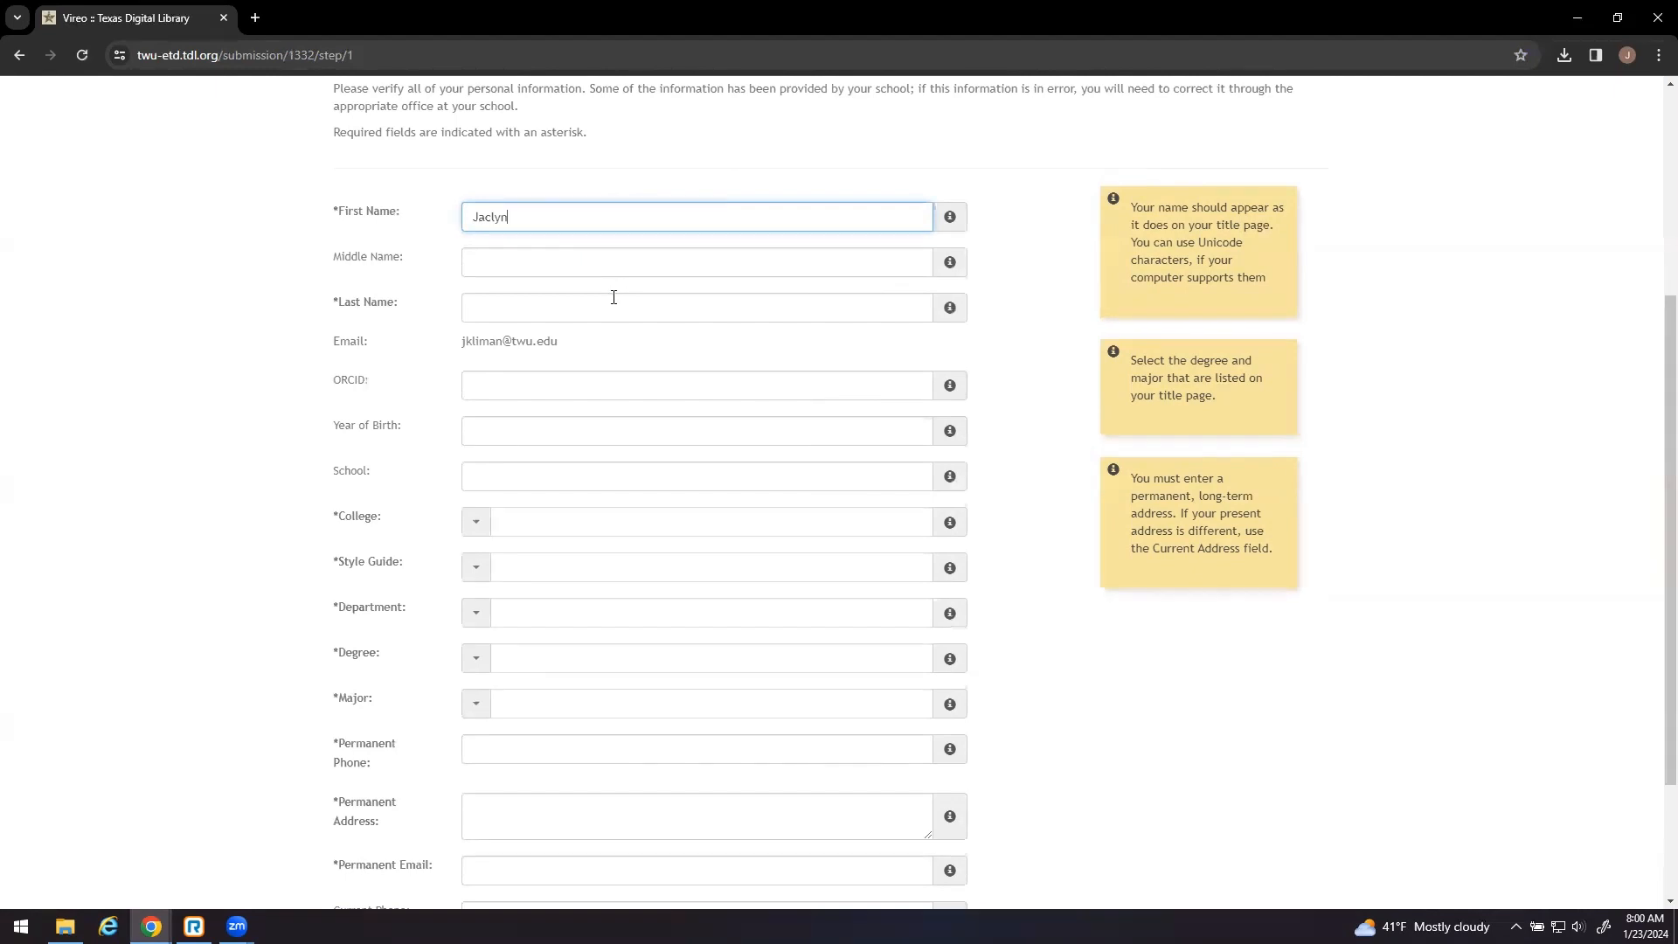
pyautogui.click(614, 297)
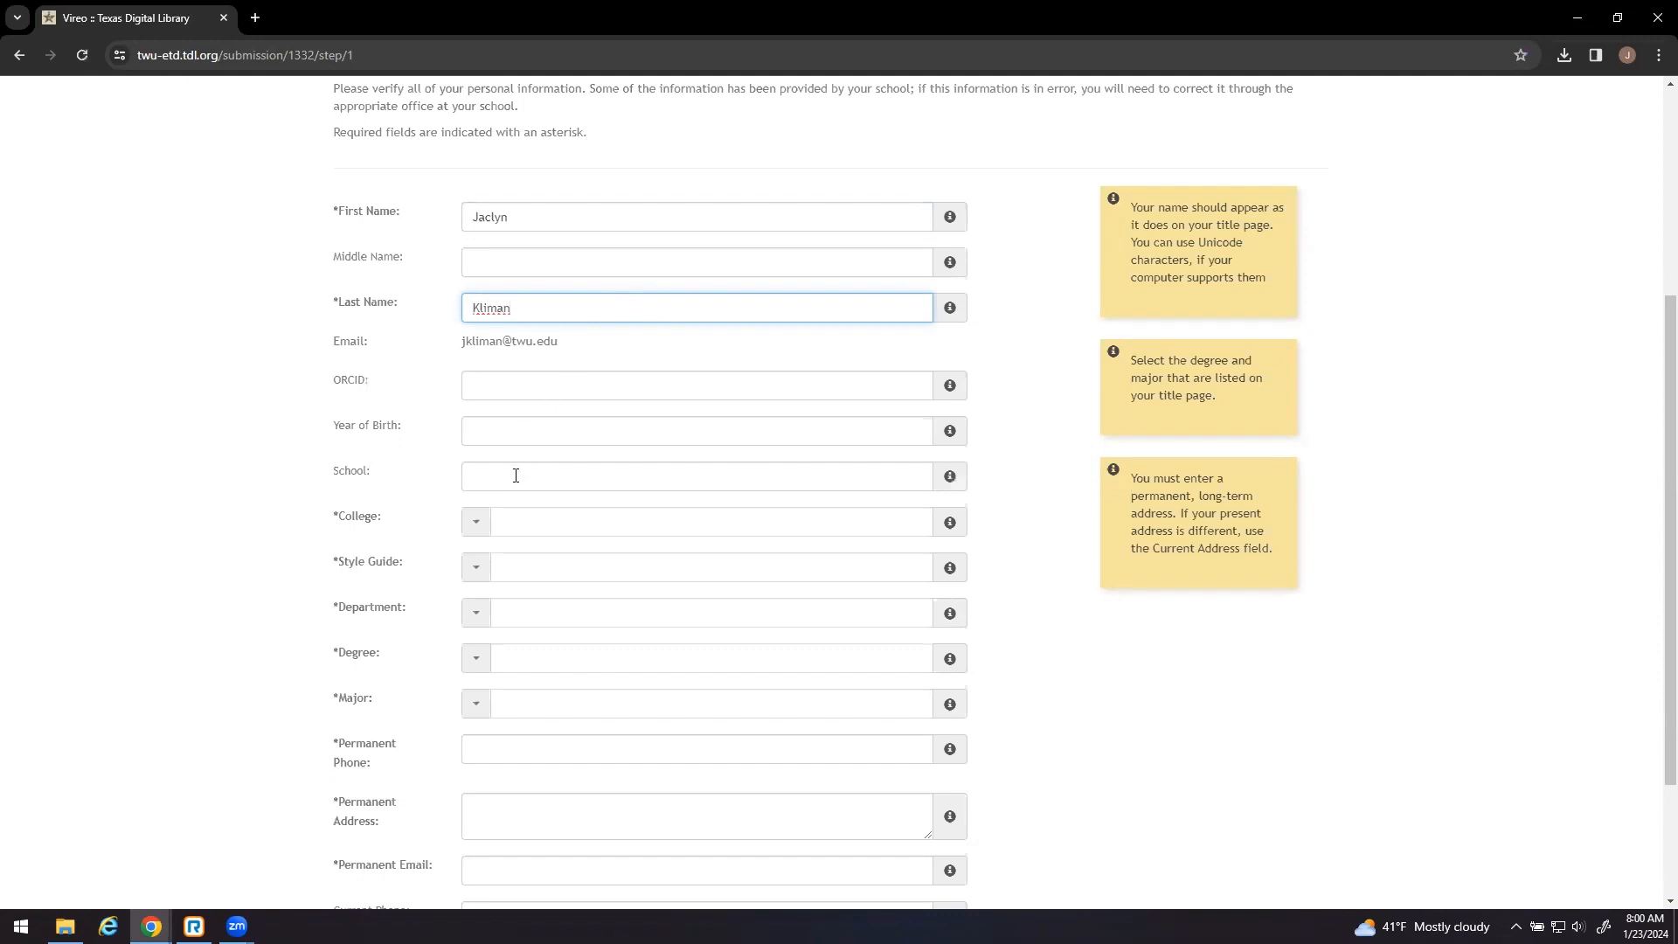
# - Choose College of Arts and Sciences and the MLA 9th edition style guide
pyautogui.click(476, 523)
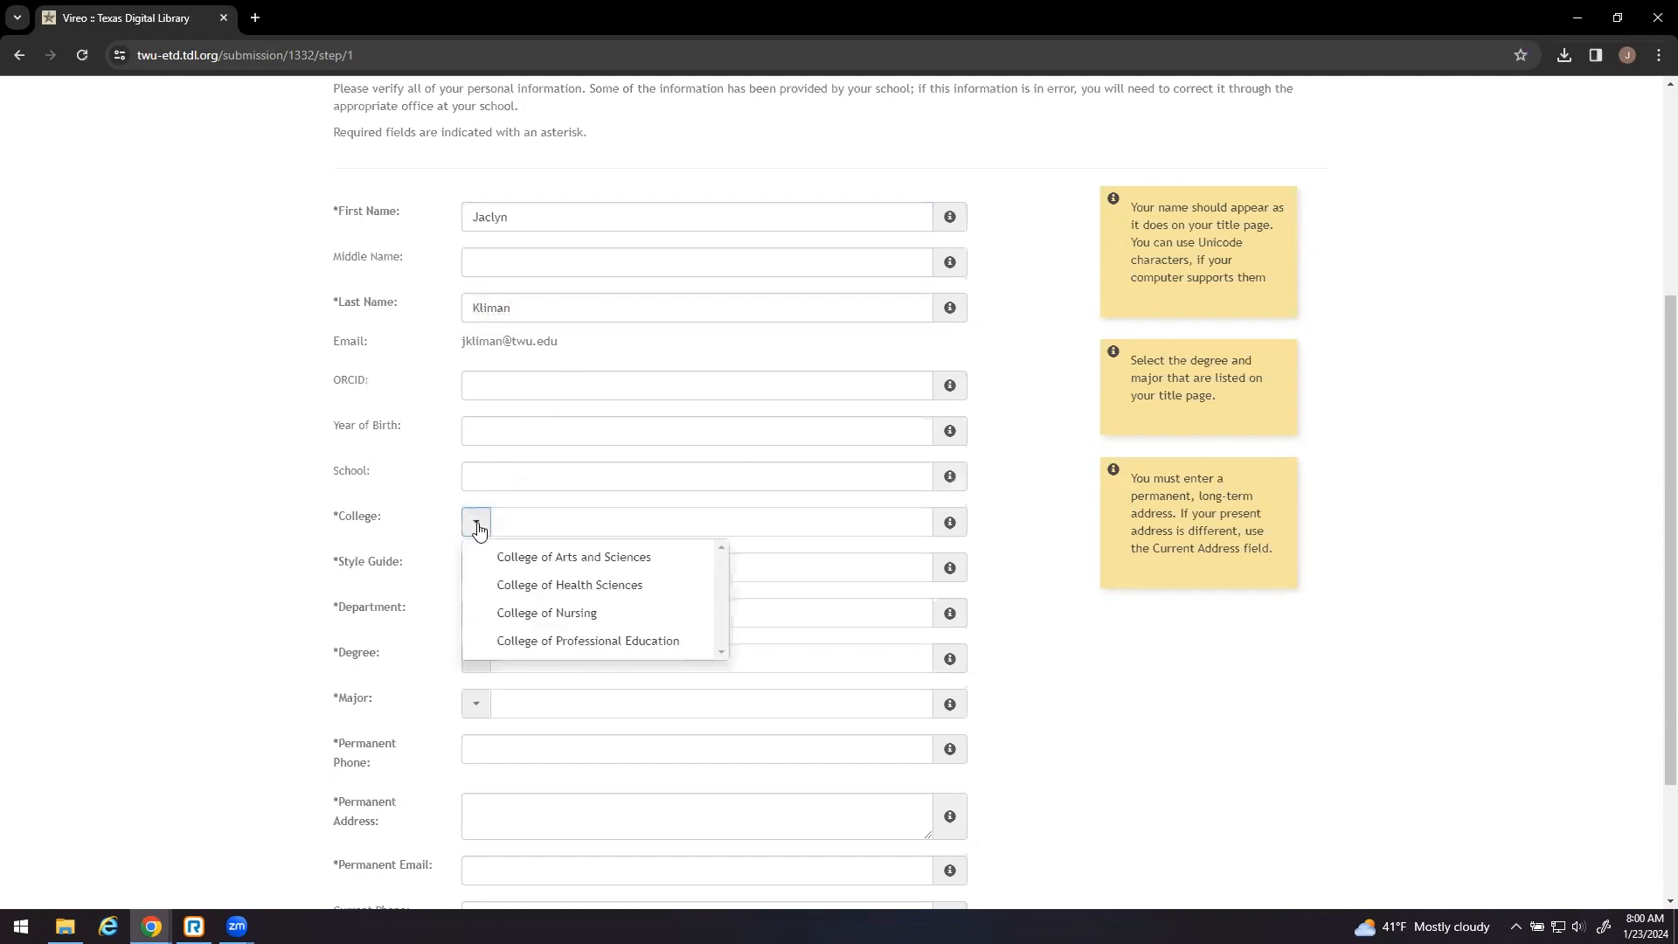
pyautogui.click(537, 560)
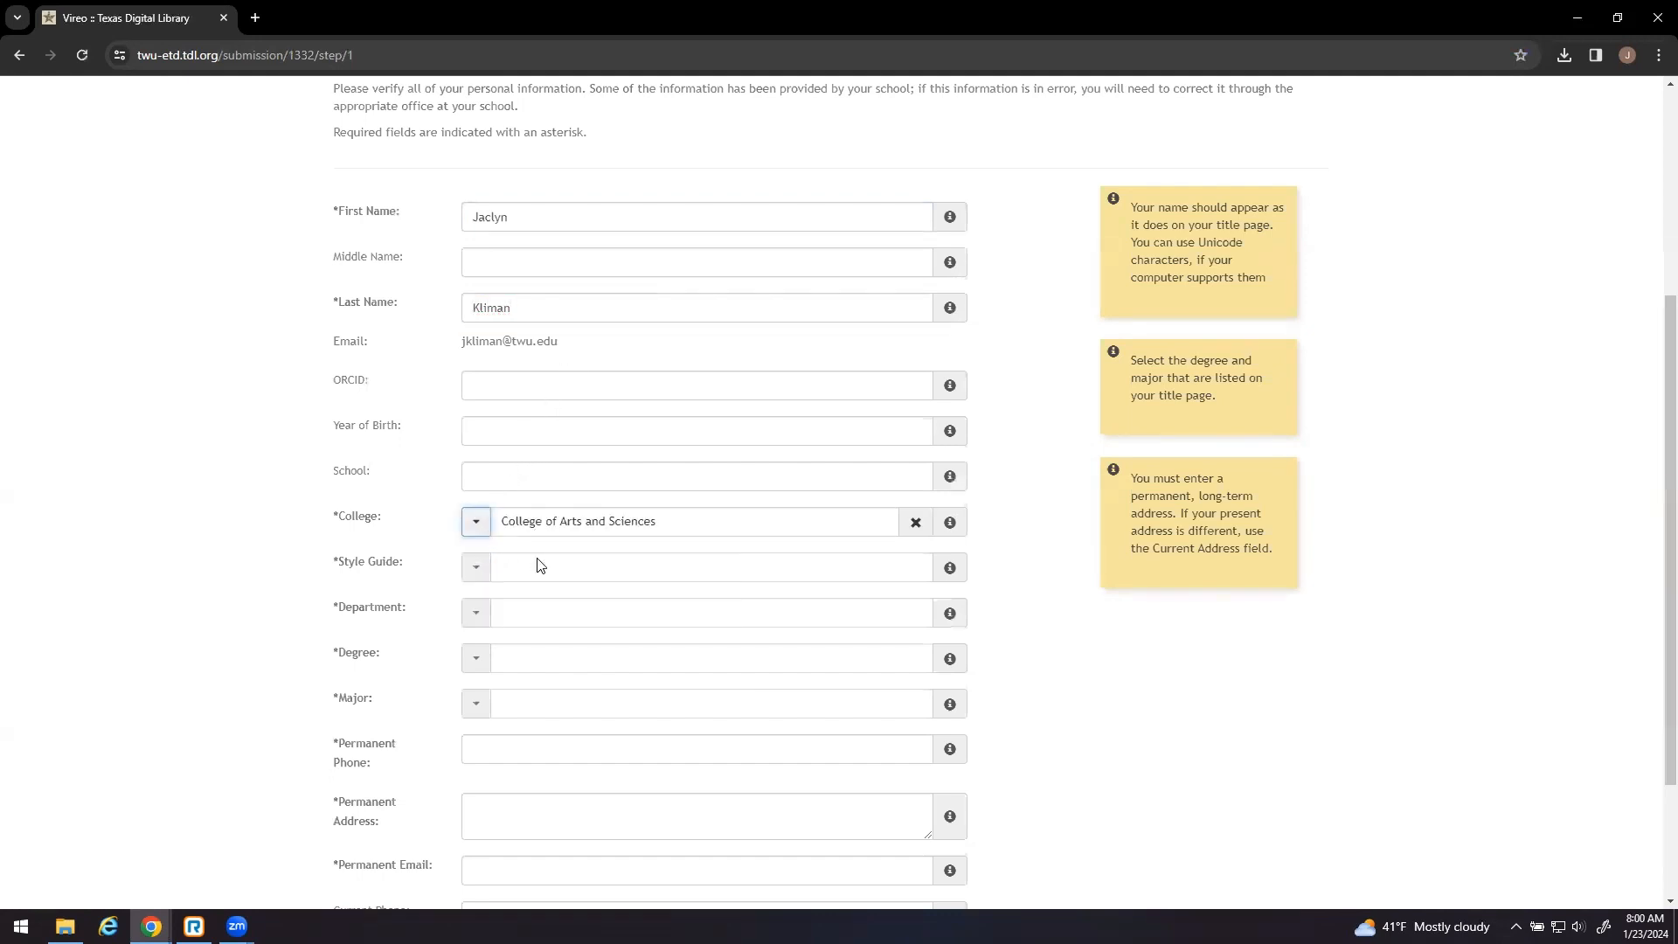
pyautogui.scroll(-1, 534, 559)
pyautogui.click(477, 480)
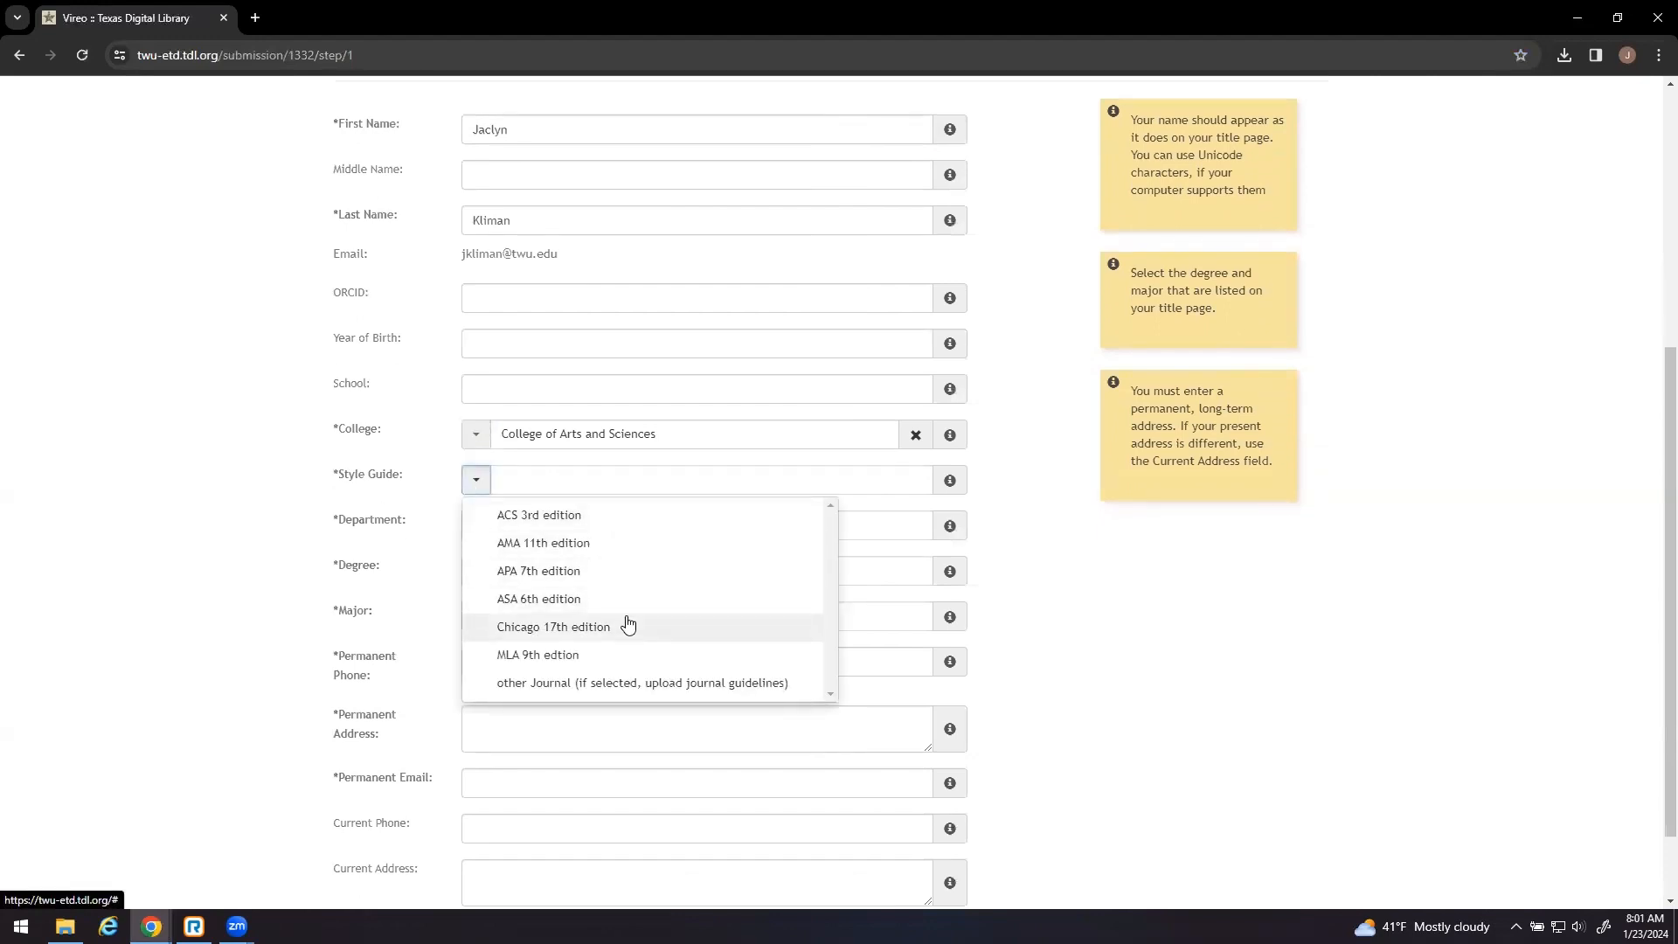
pyautogui.click(622, 658)
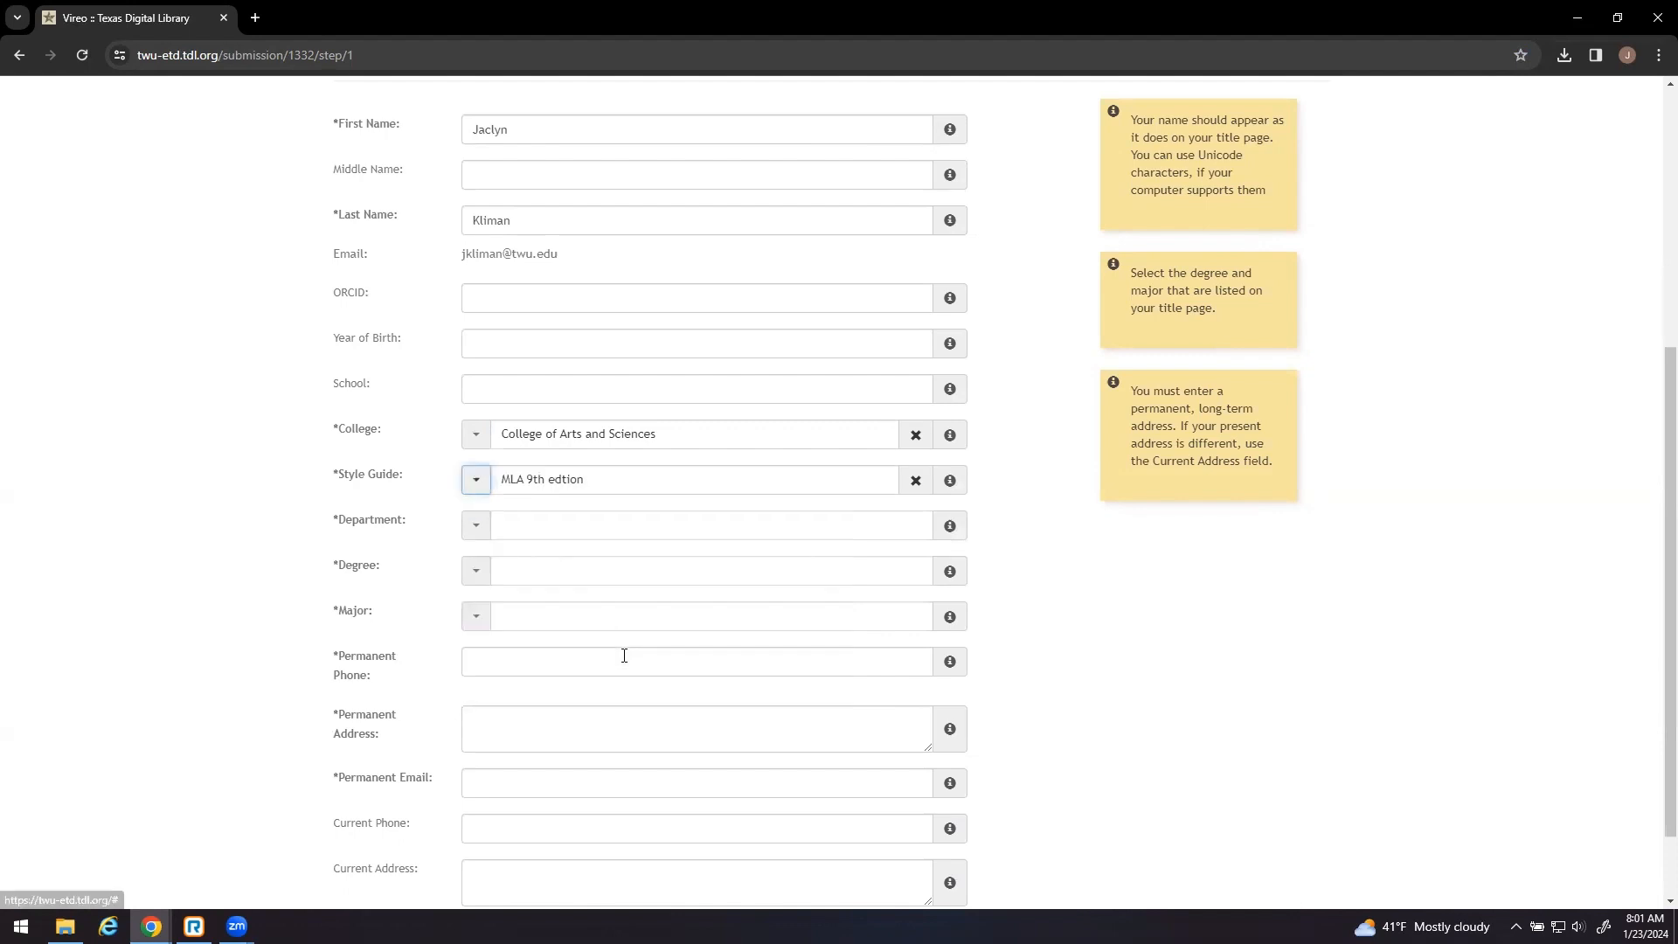
# - Set department Language, Culture, and Gender Studies, degree Master of Art, and major English
pyautogui.click(477, 526)
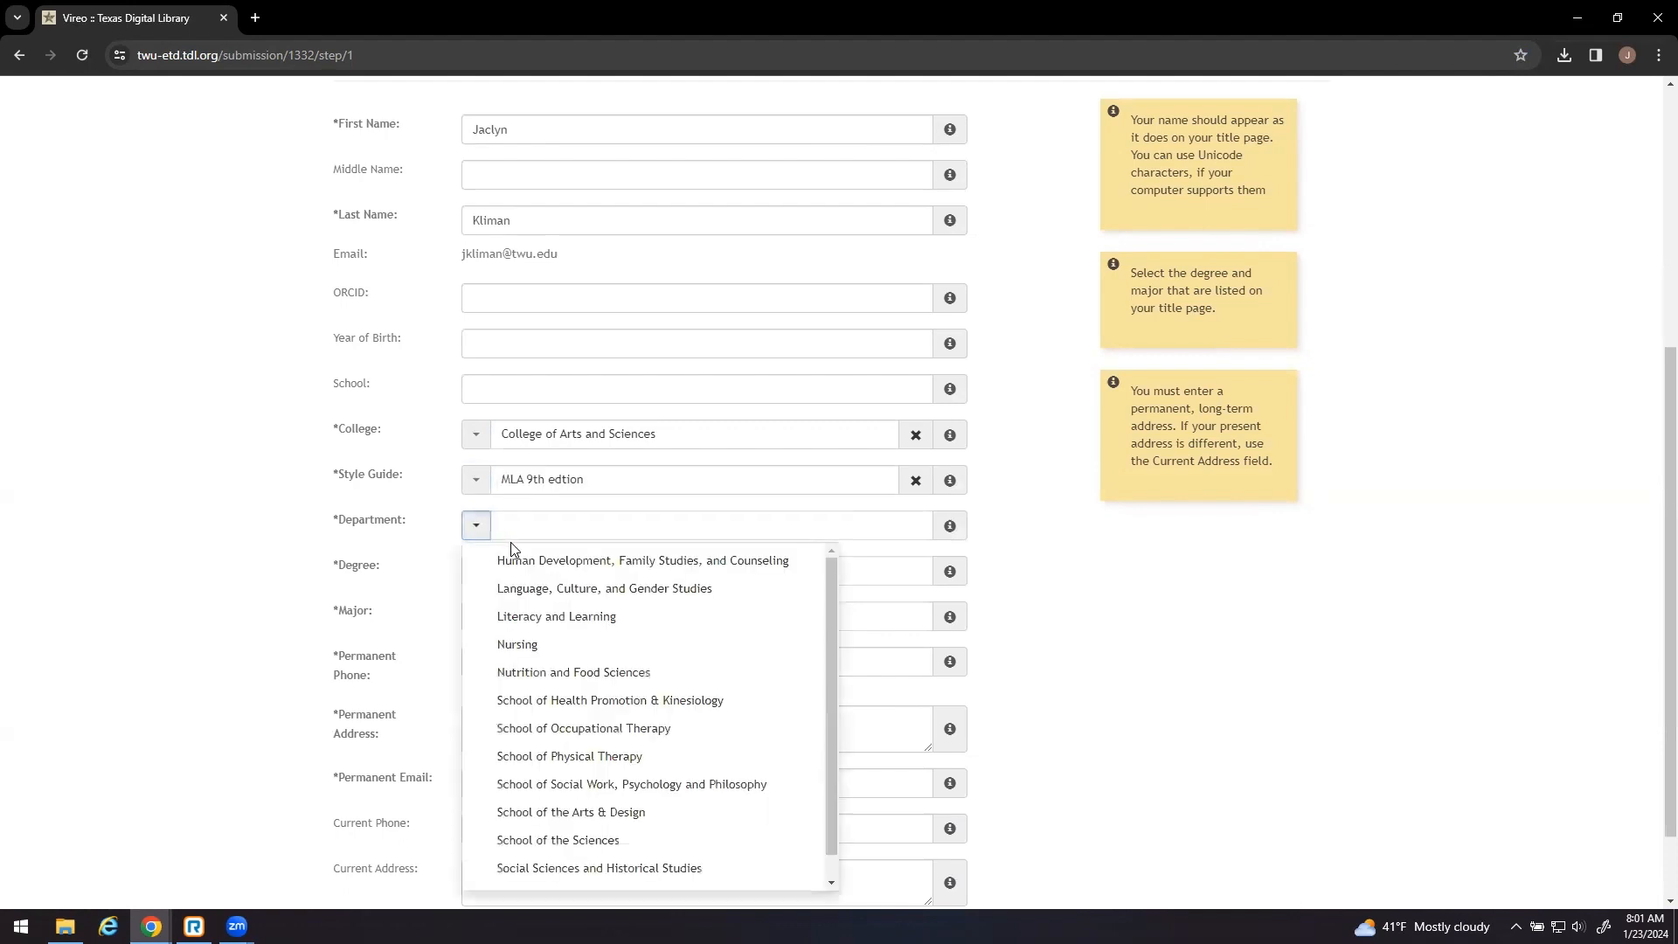
pyautogui.click(527, 588)
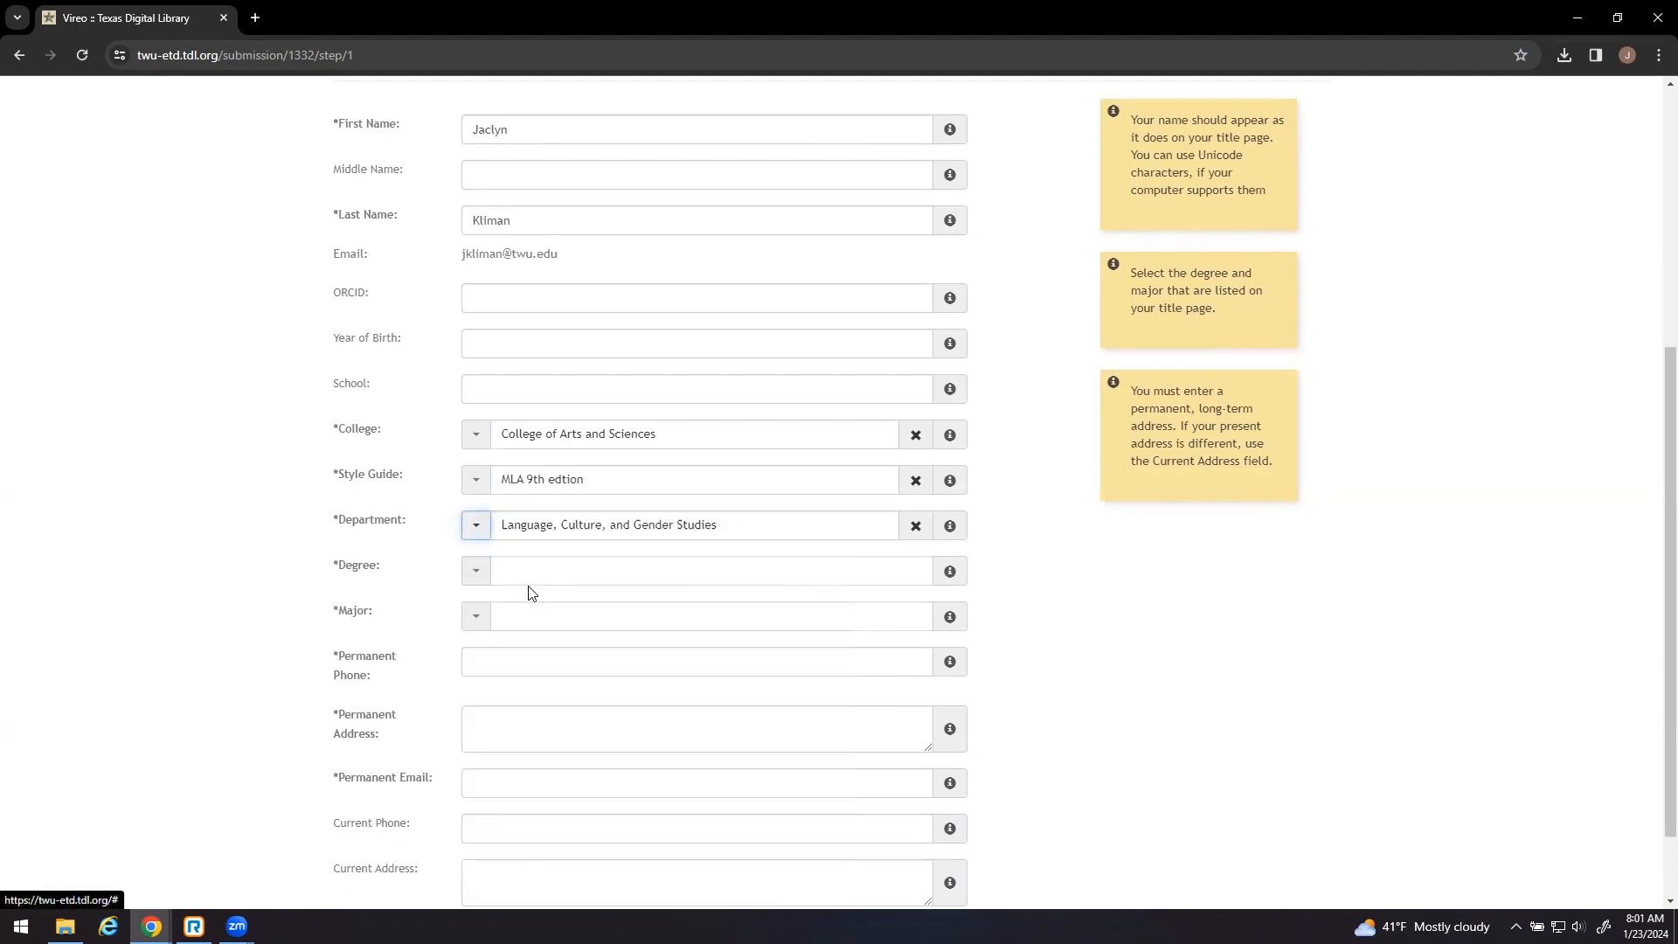
pyautogui.click(476, 573)
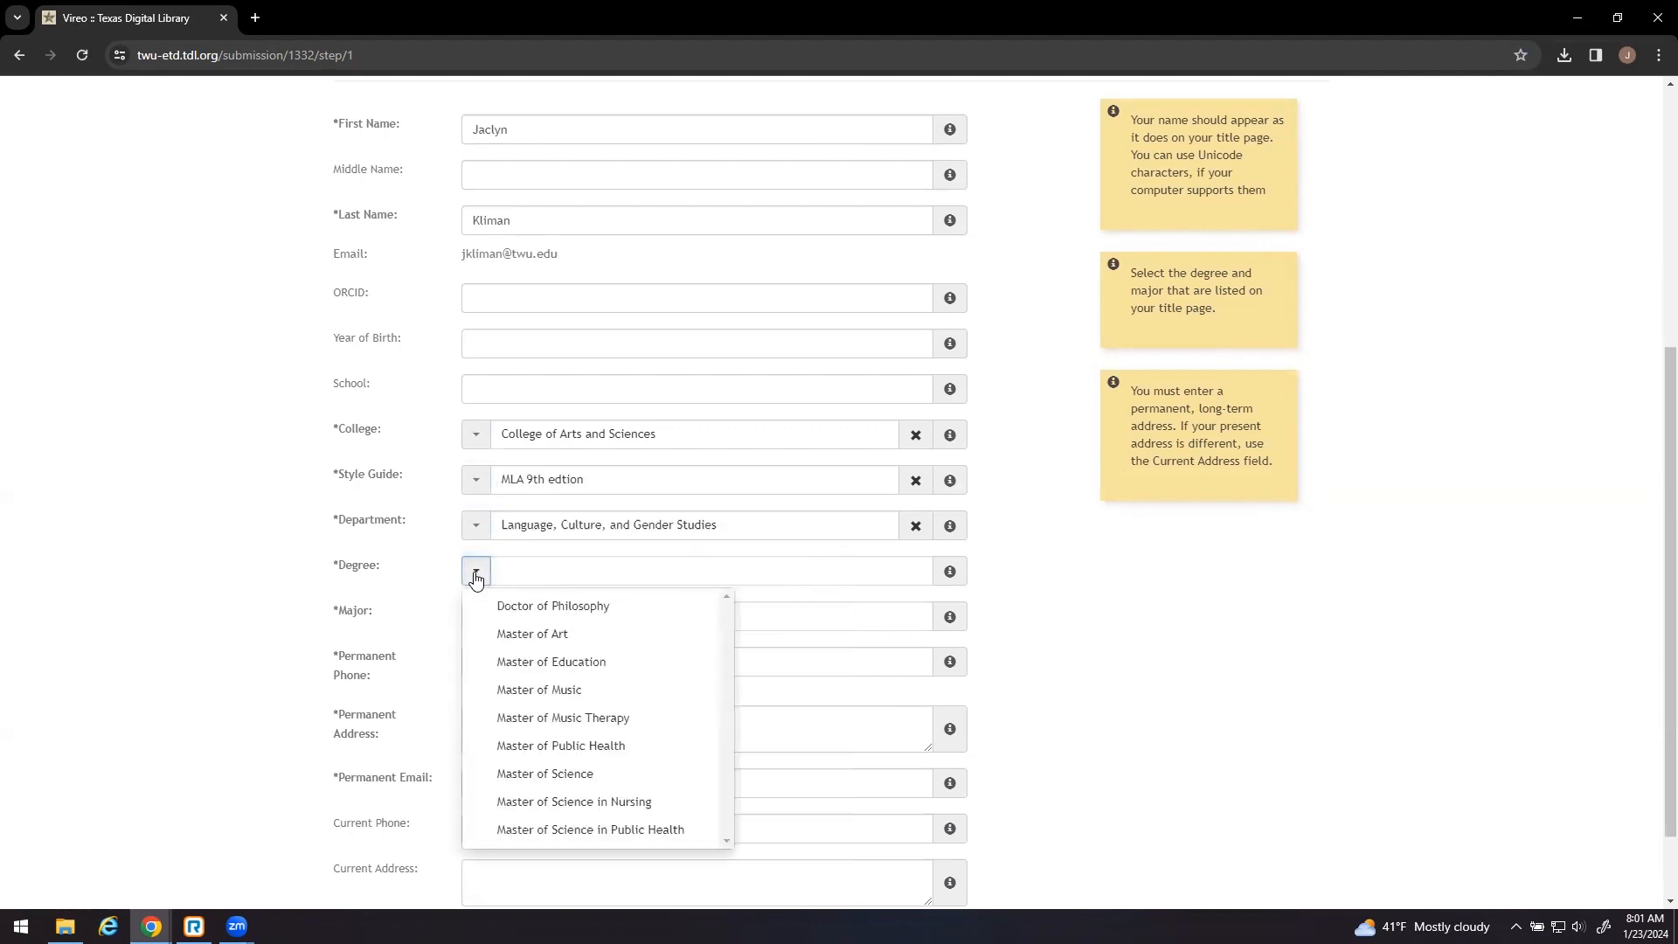
pyautogui.click(529, 639)
pyautogui.click(475, 618)
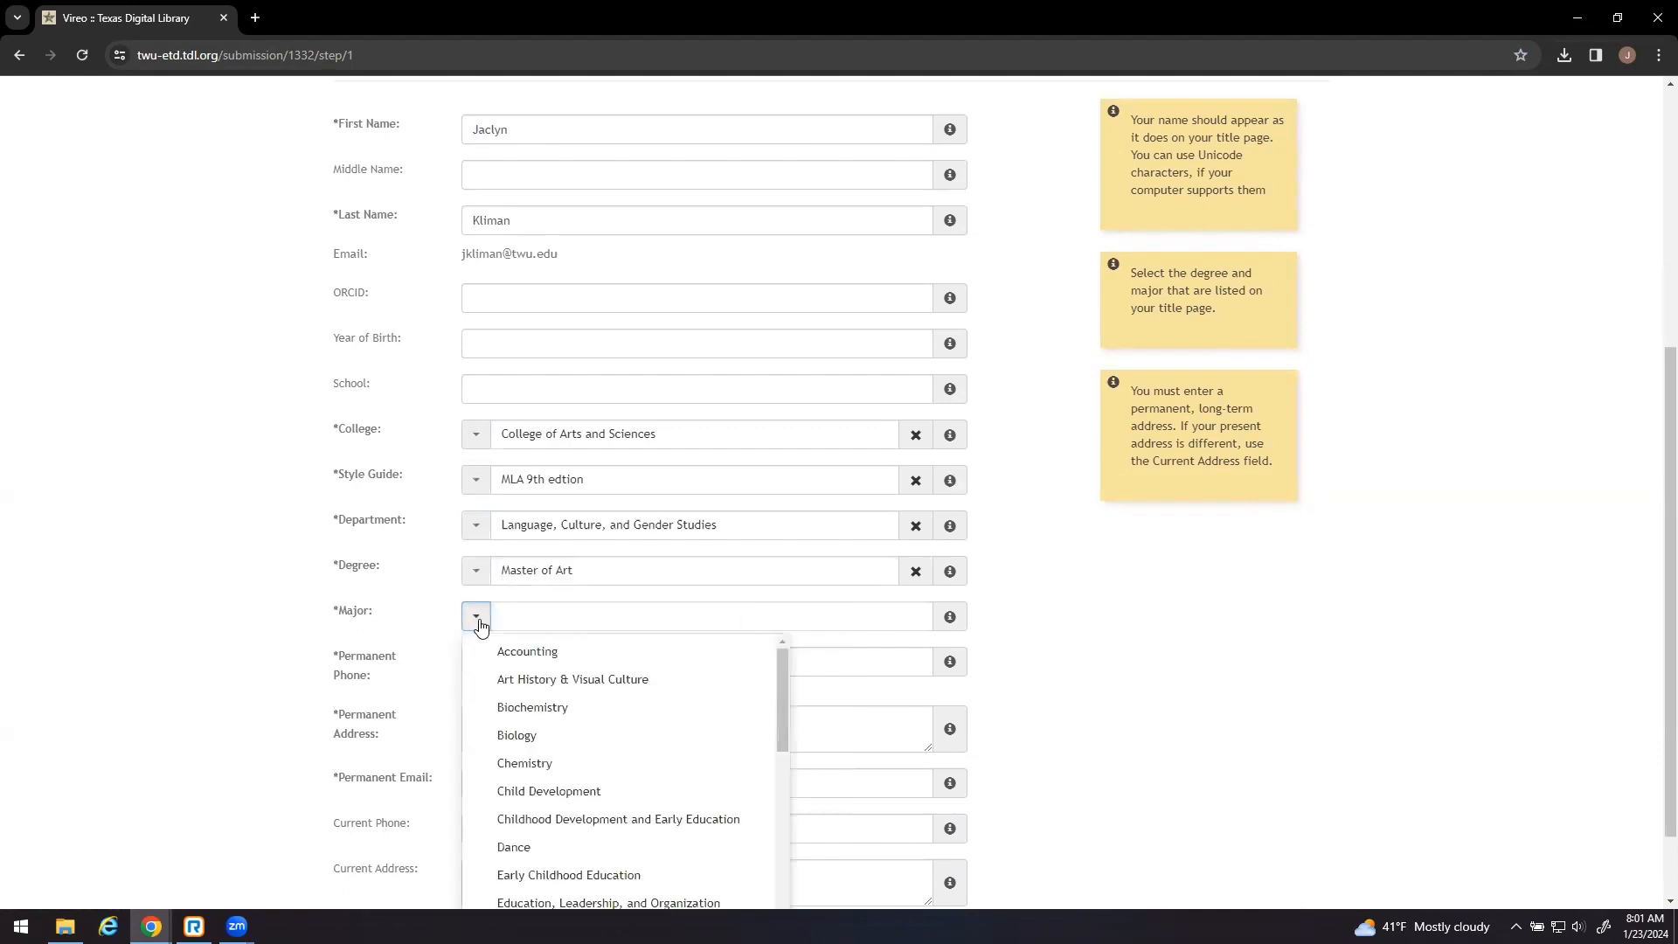
pyautogui.scroll(-1, 472, 635)
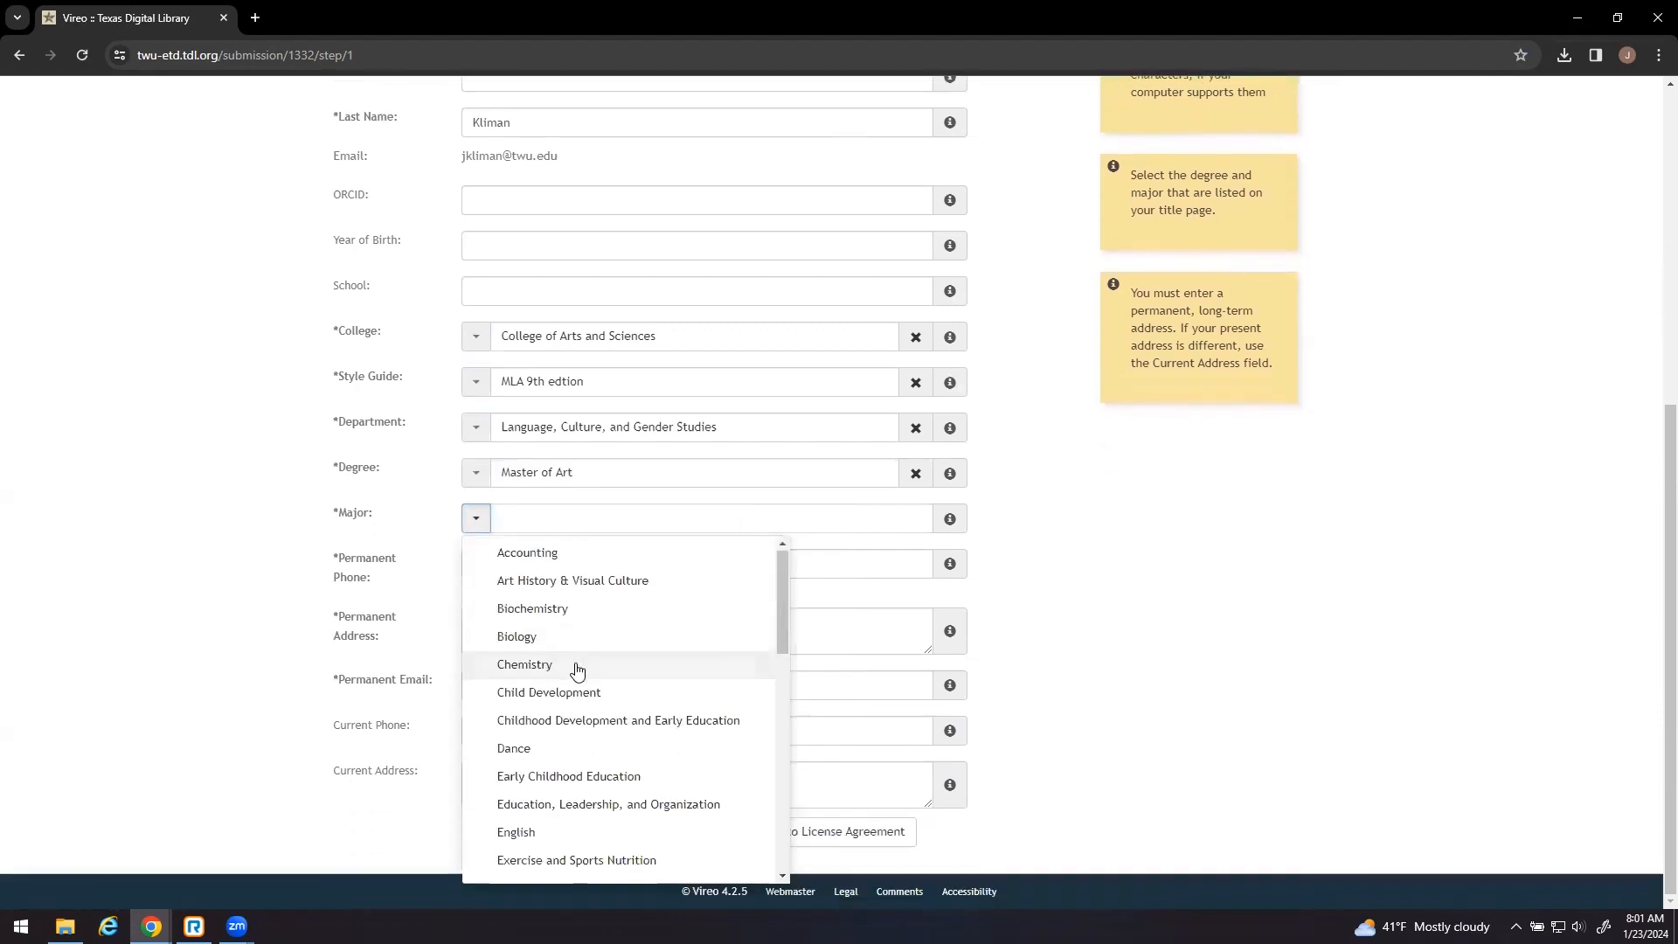
pyautogui.scroll(-1, 572, 699)
pyautogui.click(574, 746)
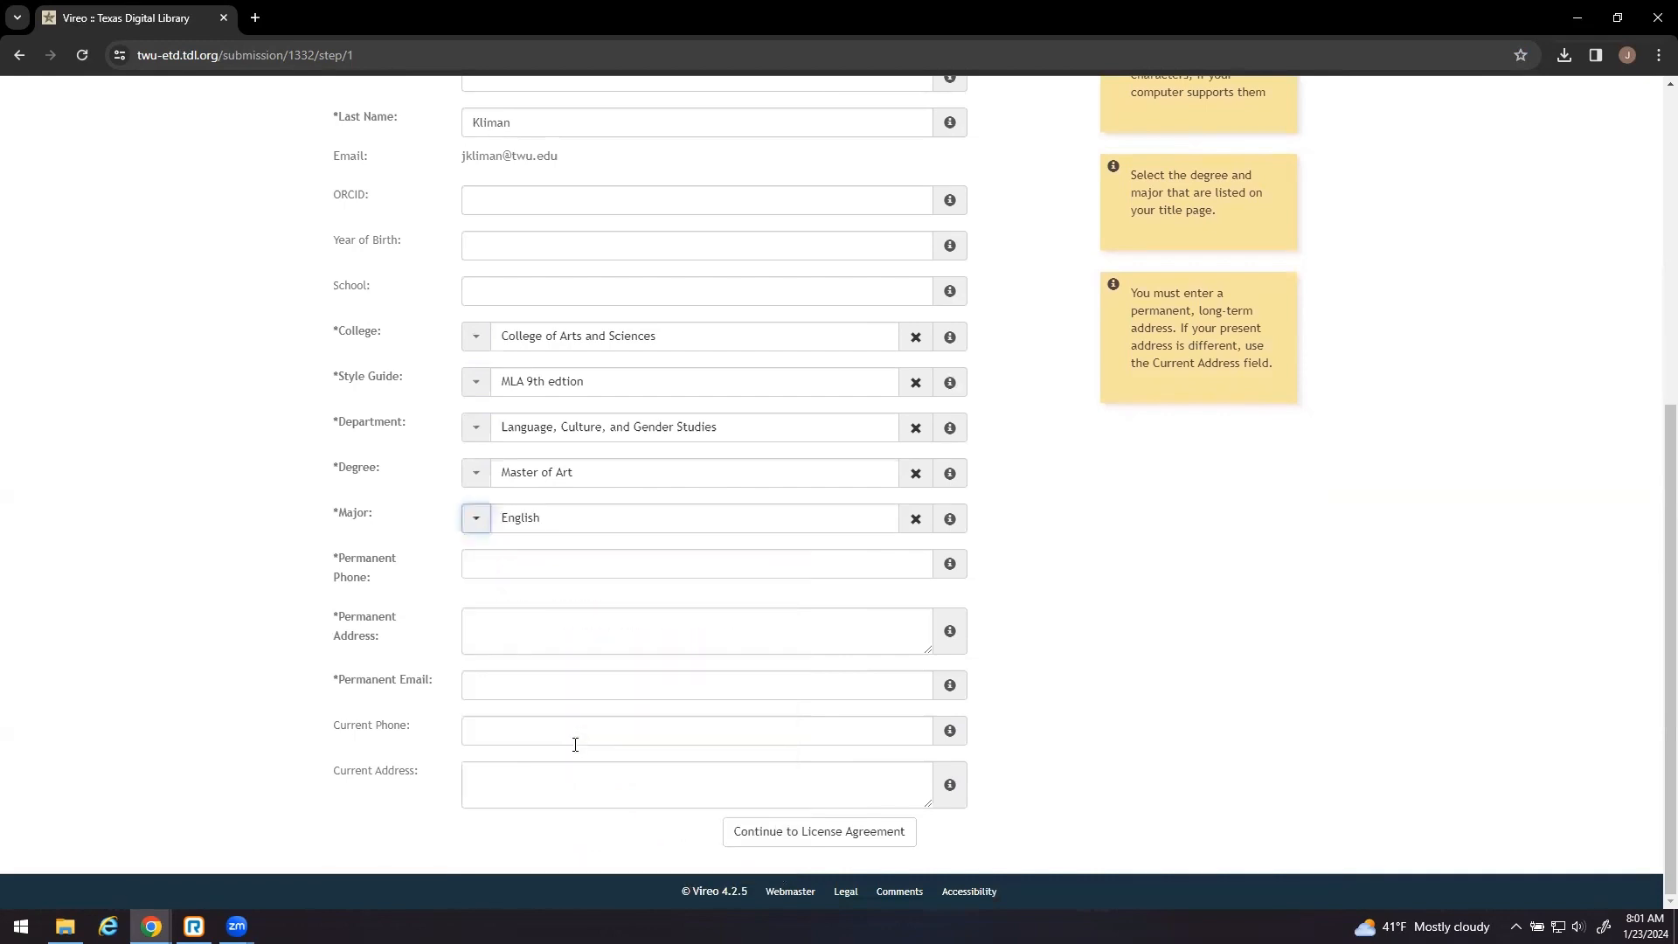
# - Fill in the permanent phone number, postal address and e-mail address
pyautogui.click(524, 570)
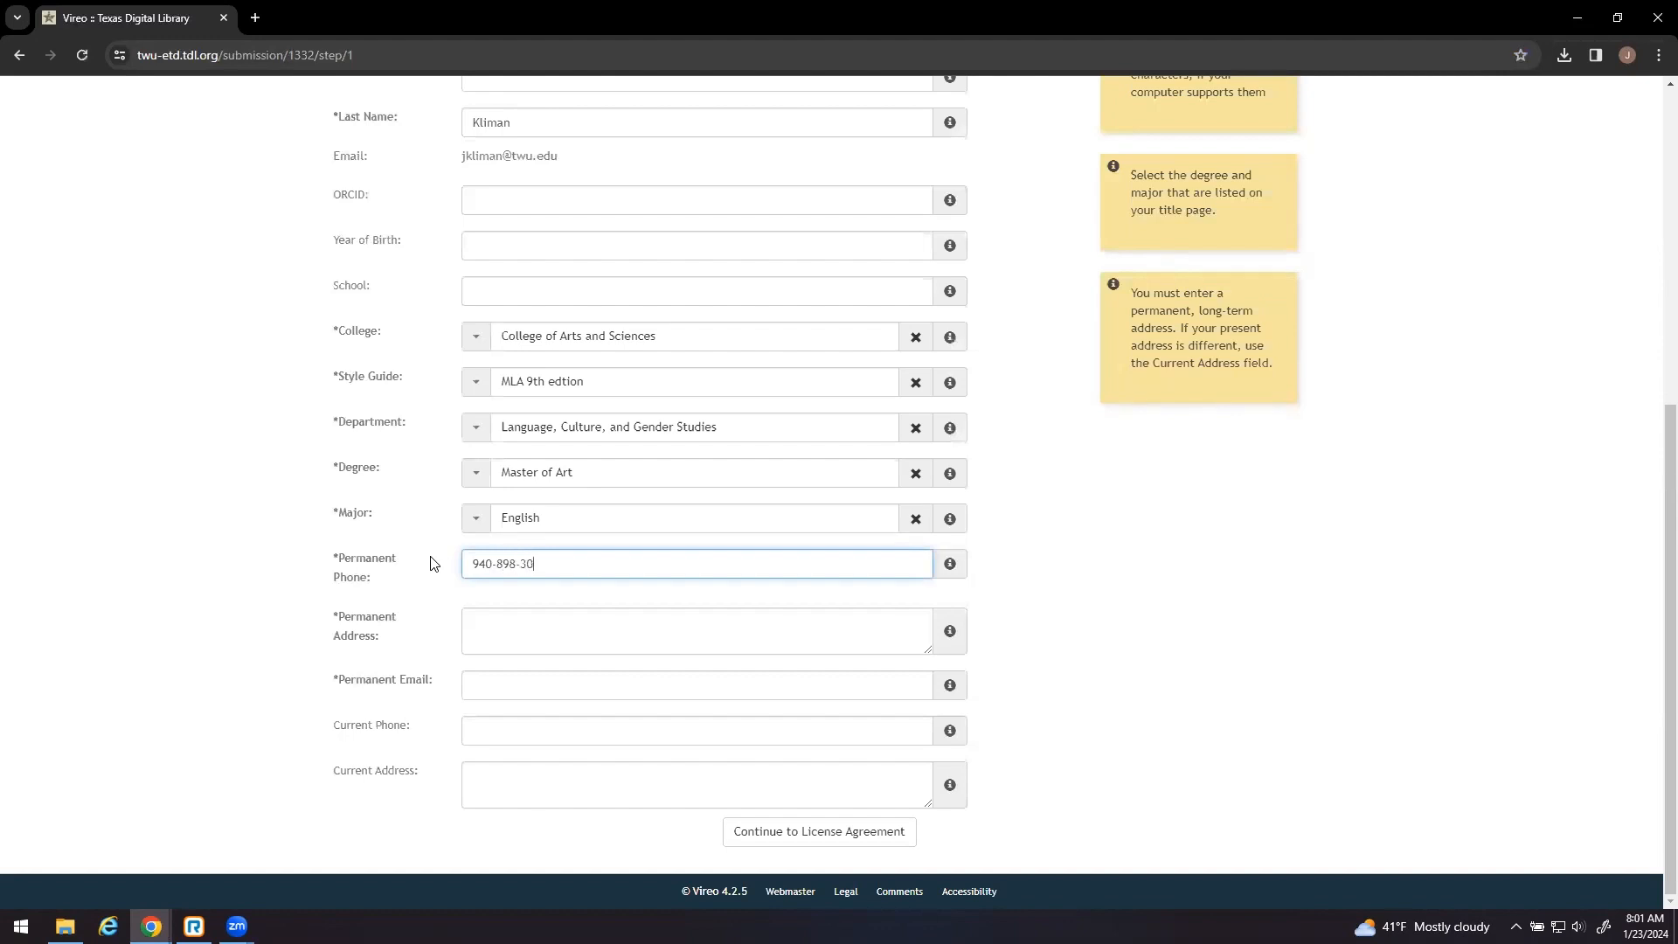
pyautogui.click(476, 621)
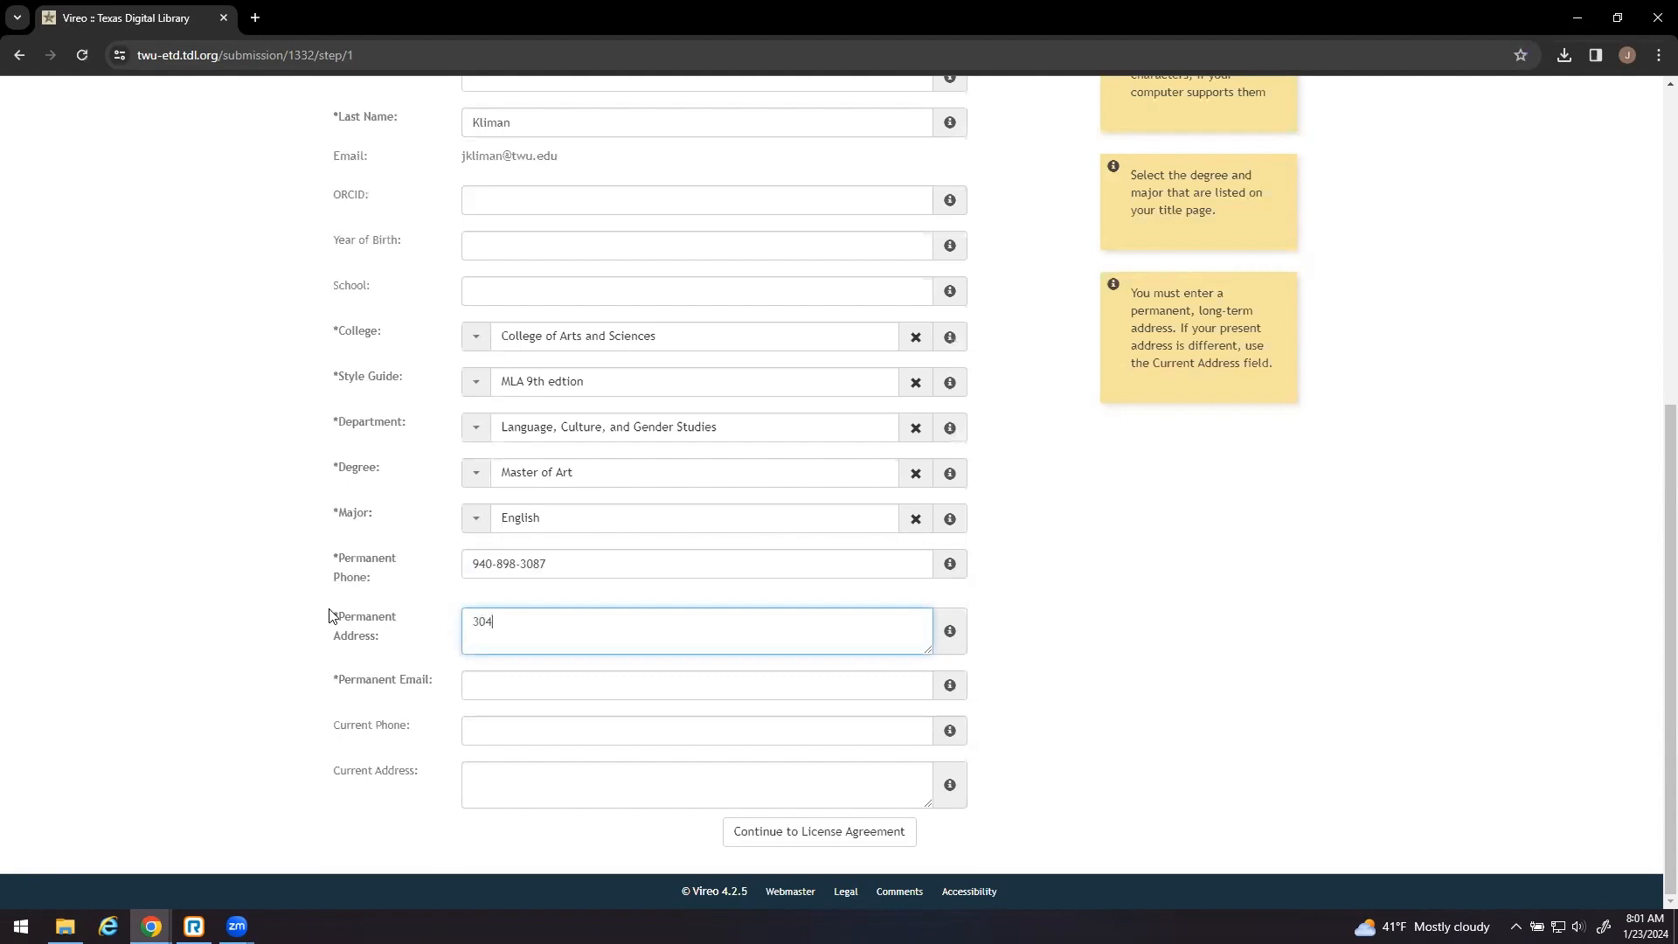
pyautogui.write('304 Administration Dr. Denton, TX, 76204')
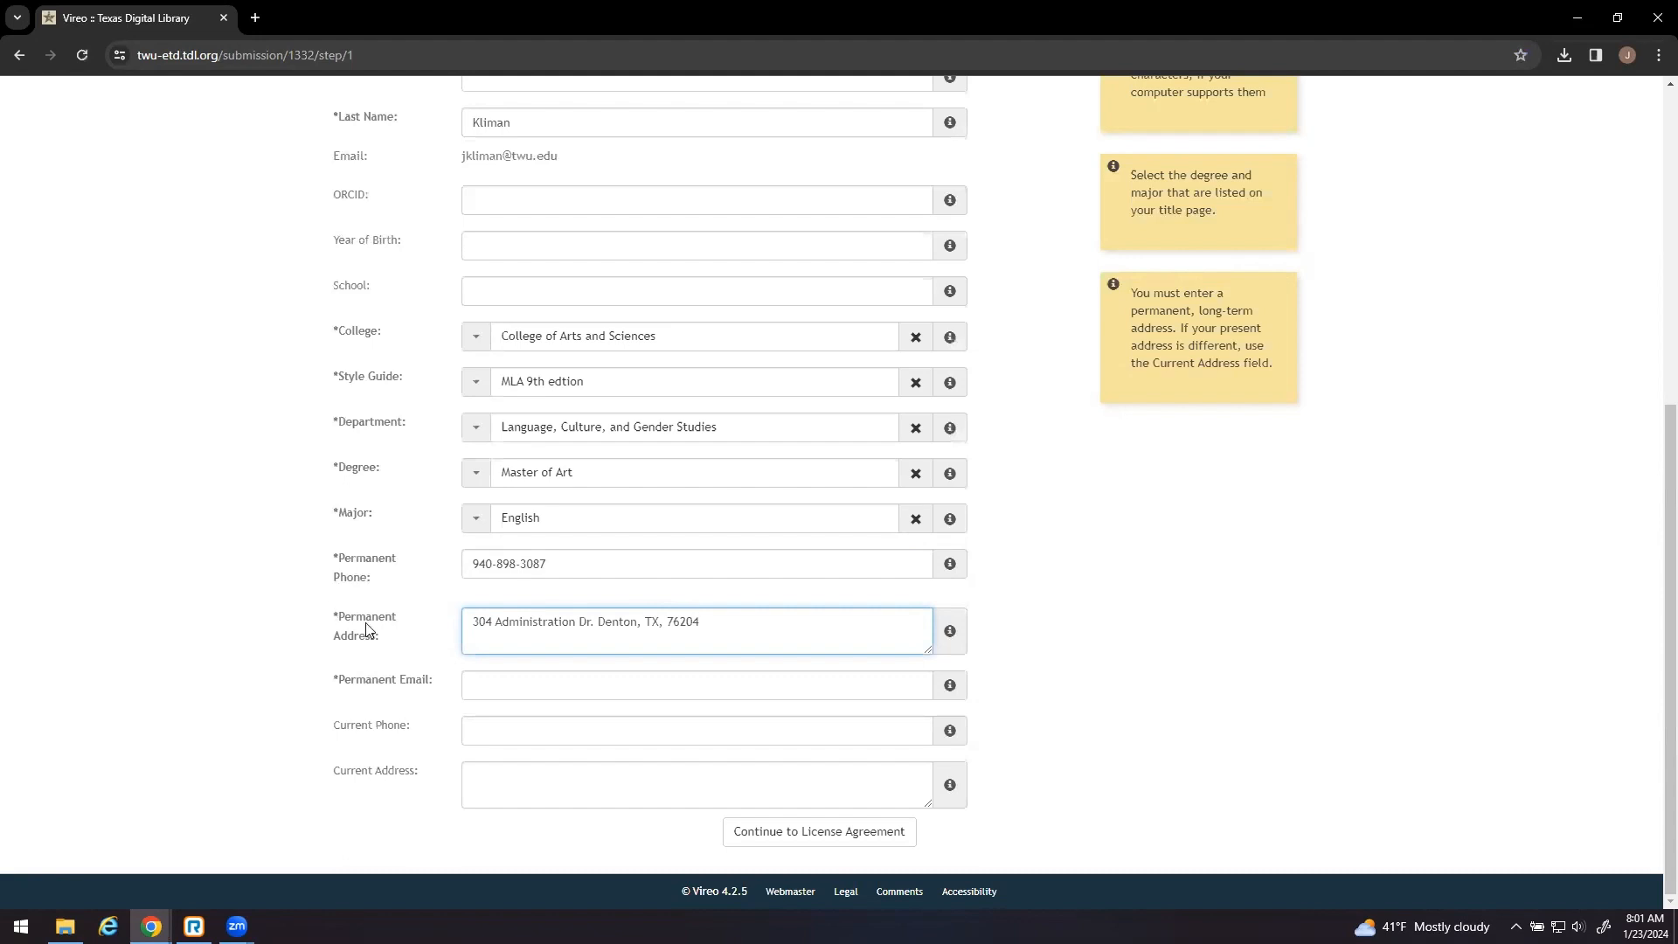
pyautogui.click(493, 682)
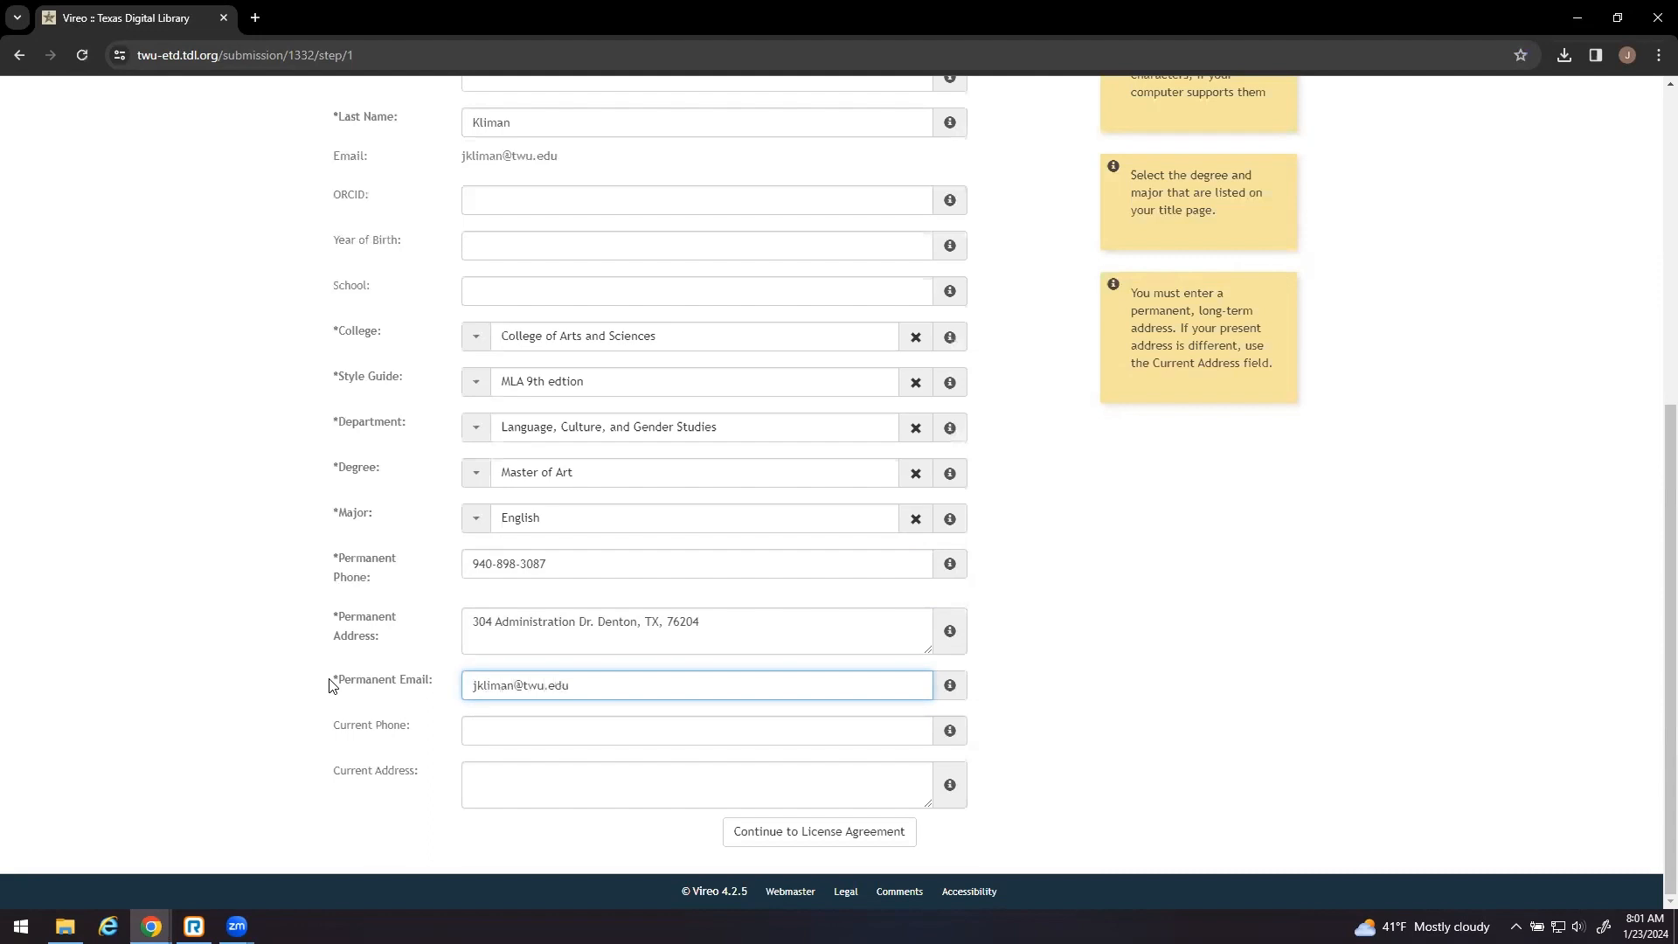
# - Read through the License Agreement step and accept the Texas Digital Library license
pyautogui.click(757, 832)
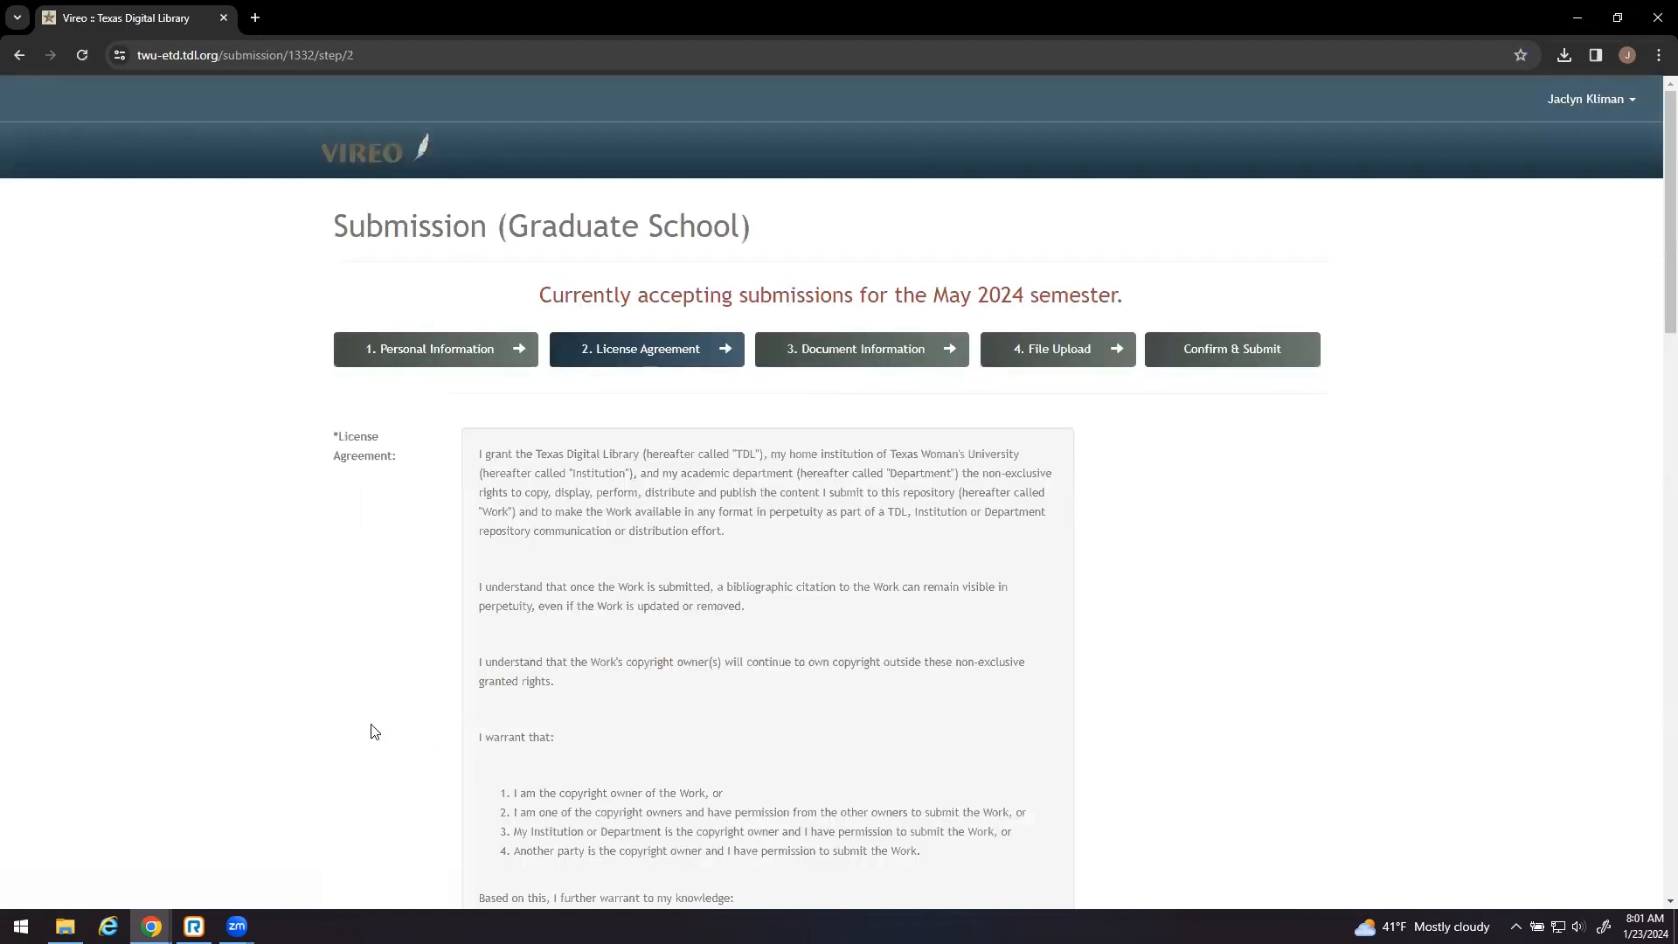
pyautogui.scroll(-2, 374, 732)
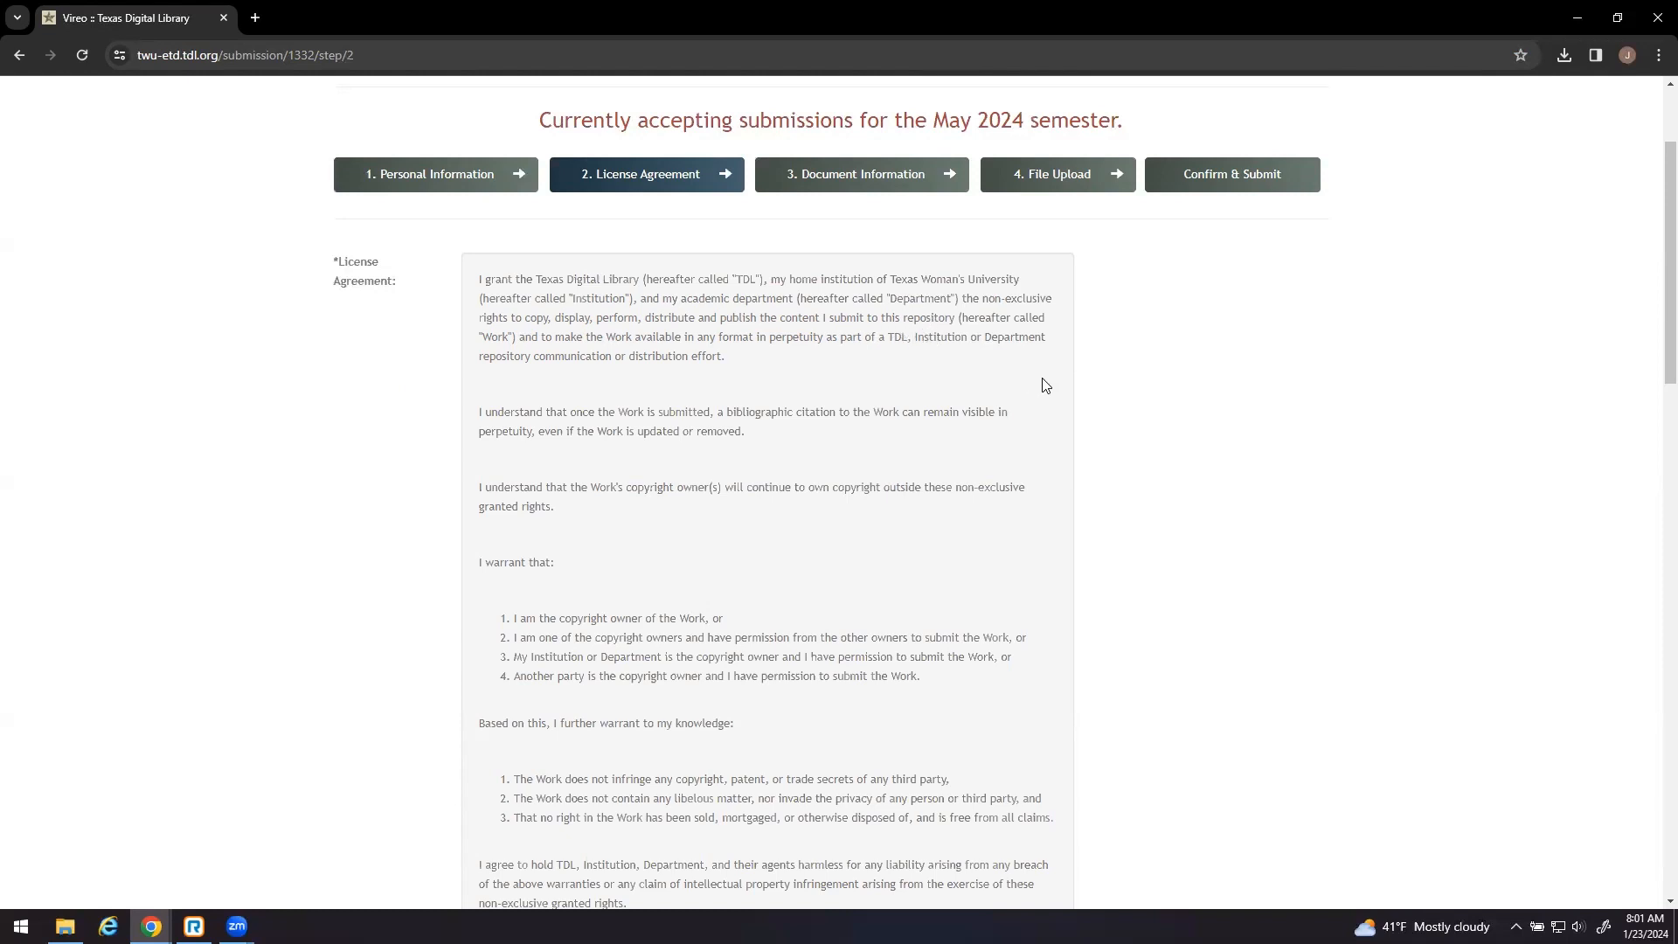
pyautogui.scroll(-1, 1045, 385)
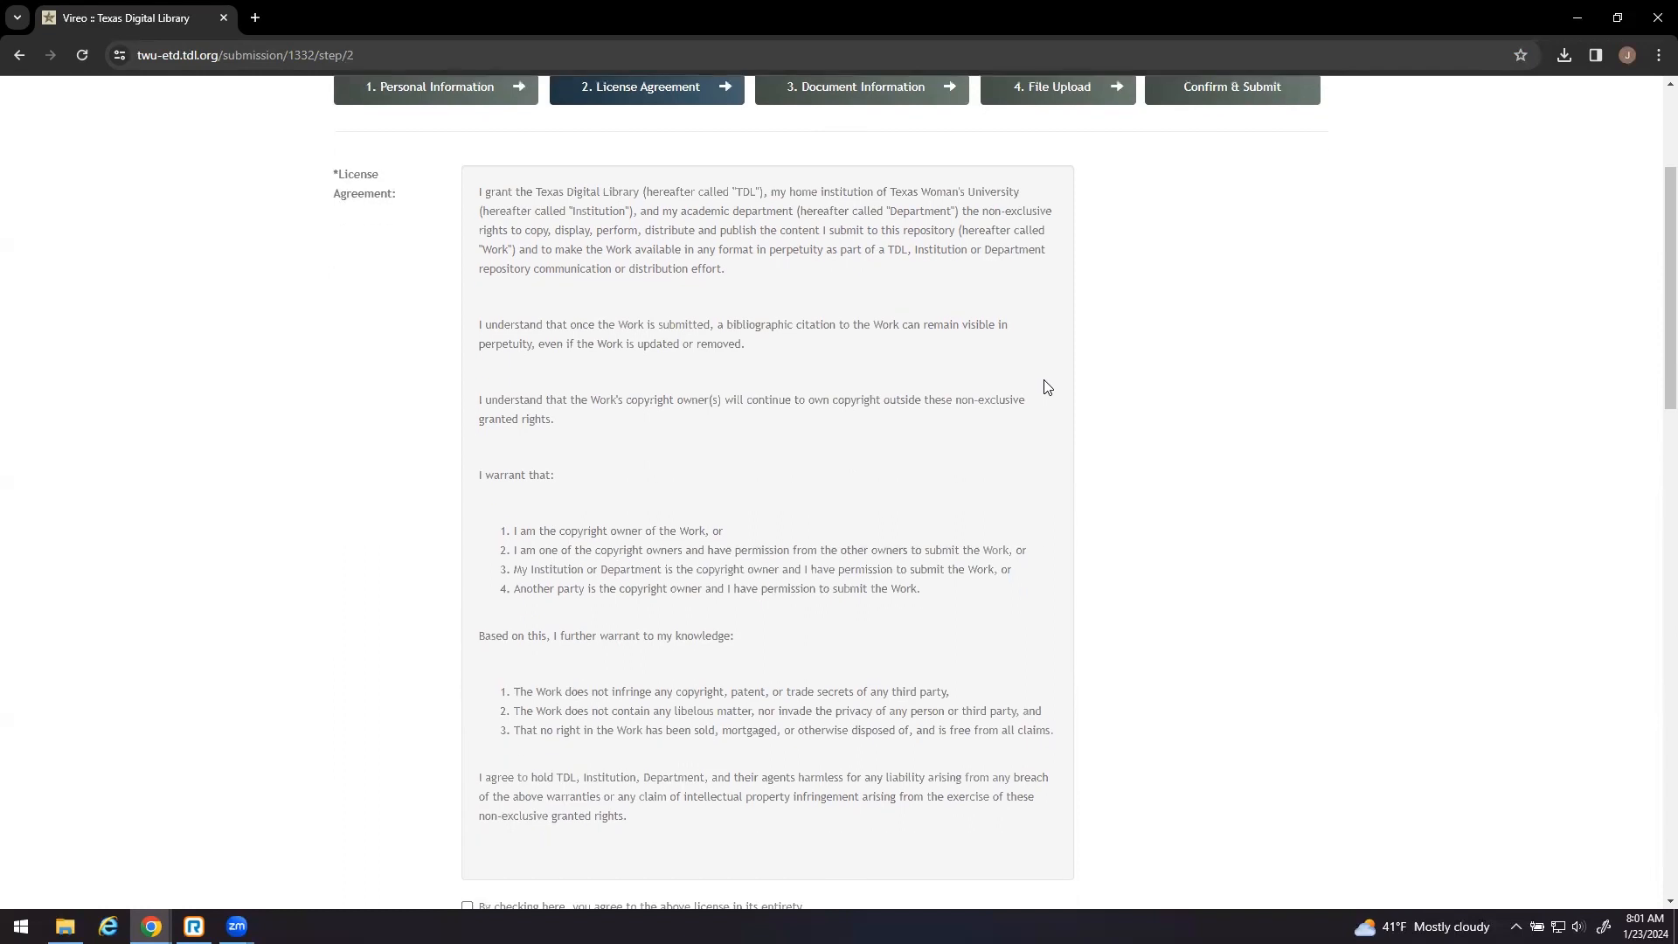
pyautogui.scroll(-1, 1047, 387)
pyautogui.scroll(-1, 1047, 387)
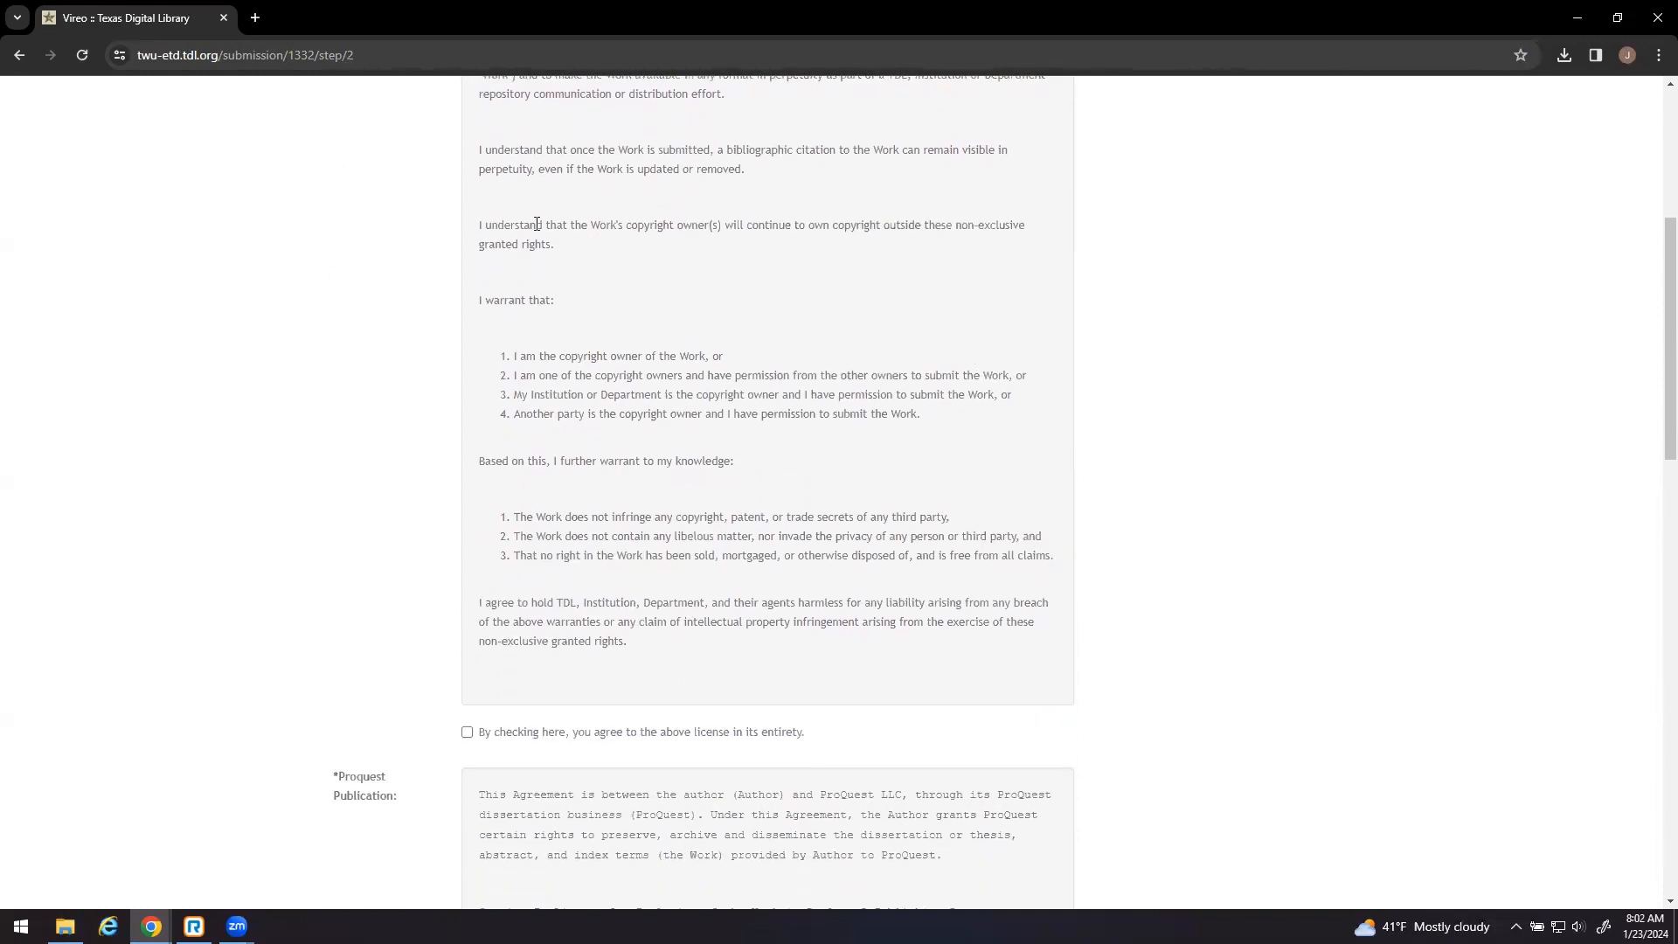
pyautogui.moveTo(478, 228); pyautogui.dragTo(561, 254)
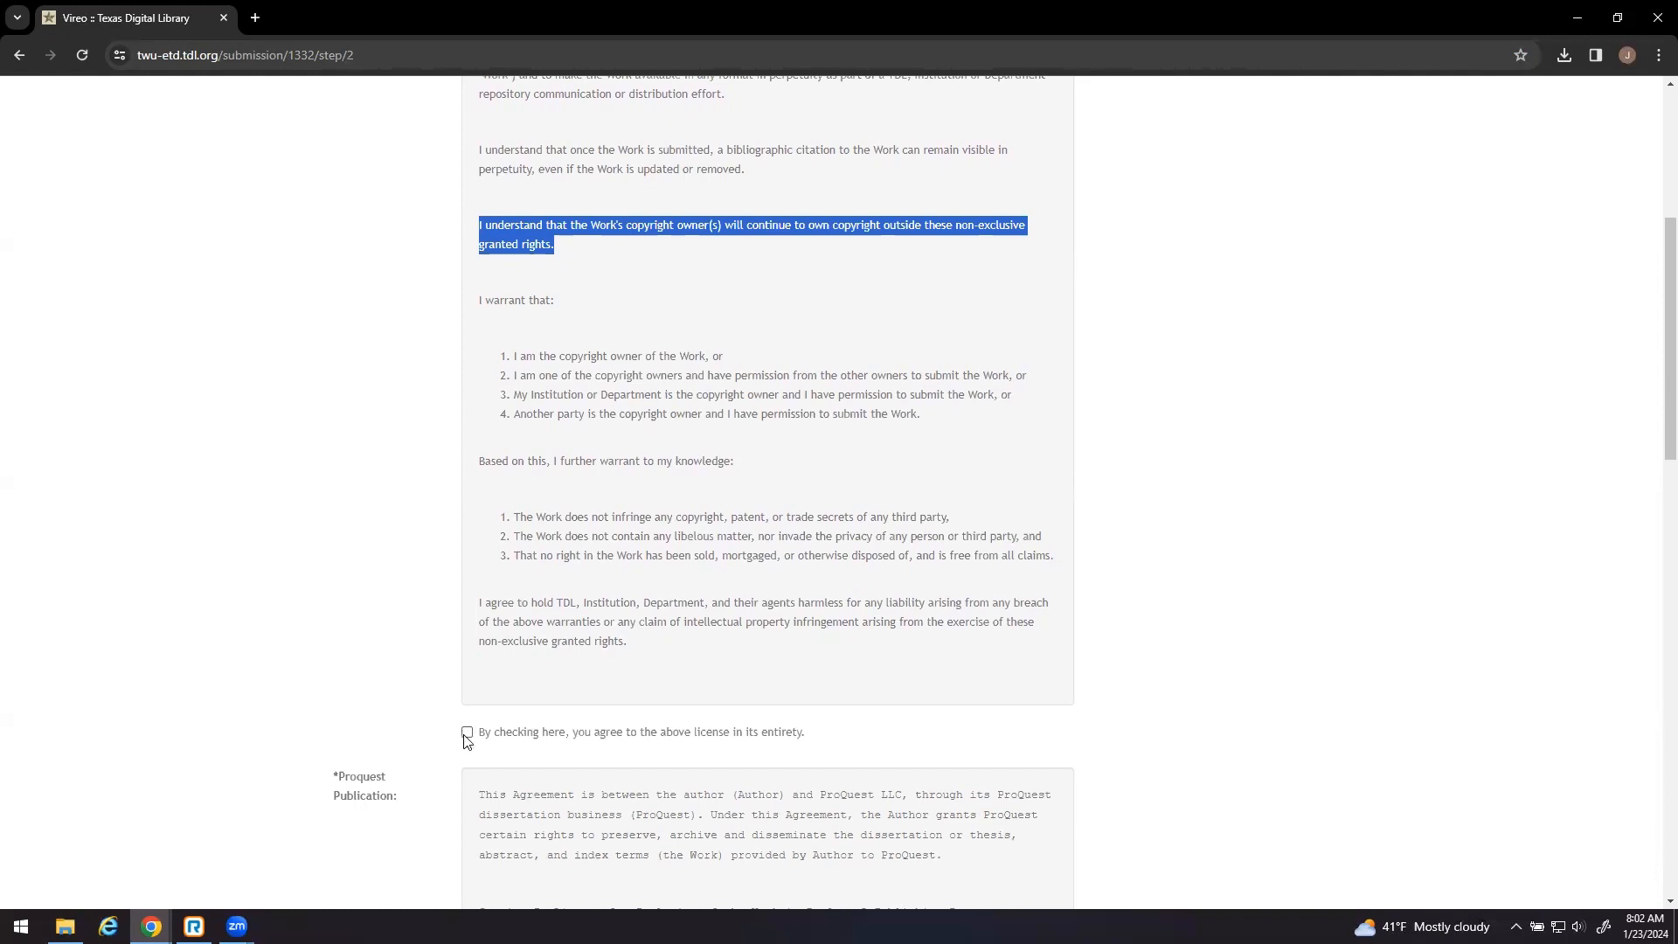
pyautogui.click(390, 709)
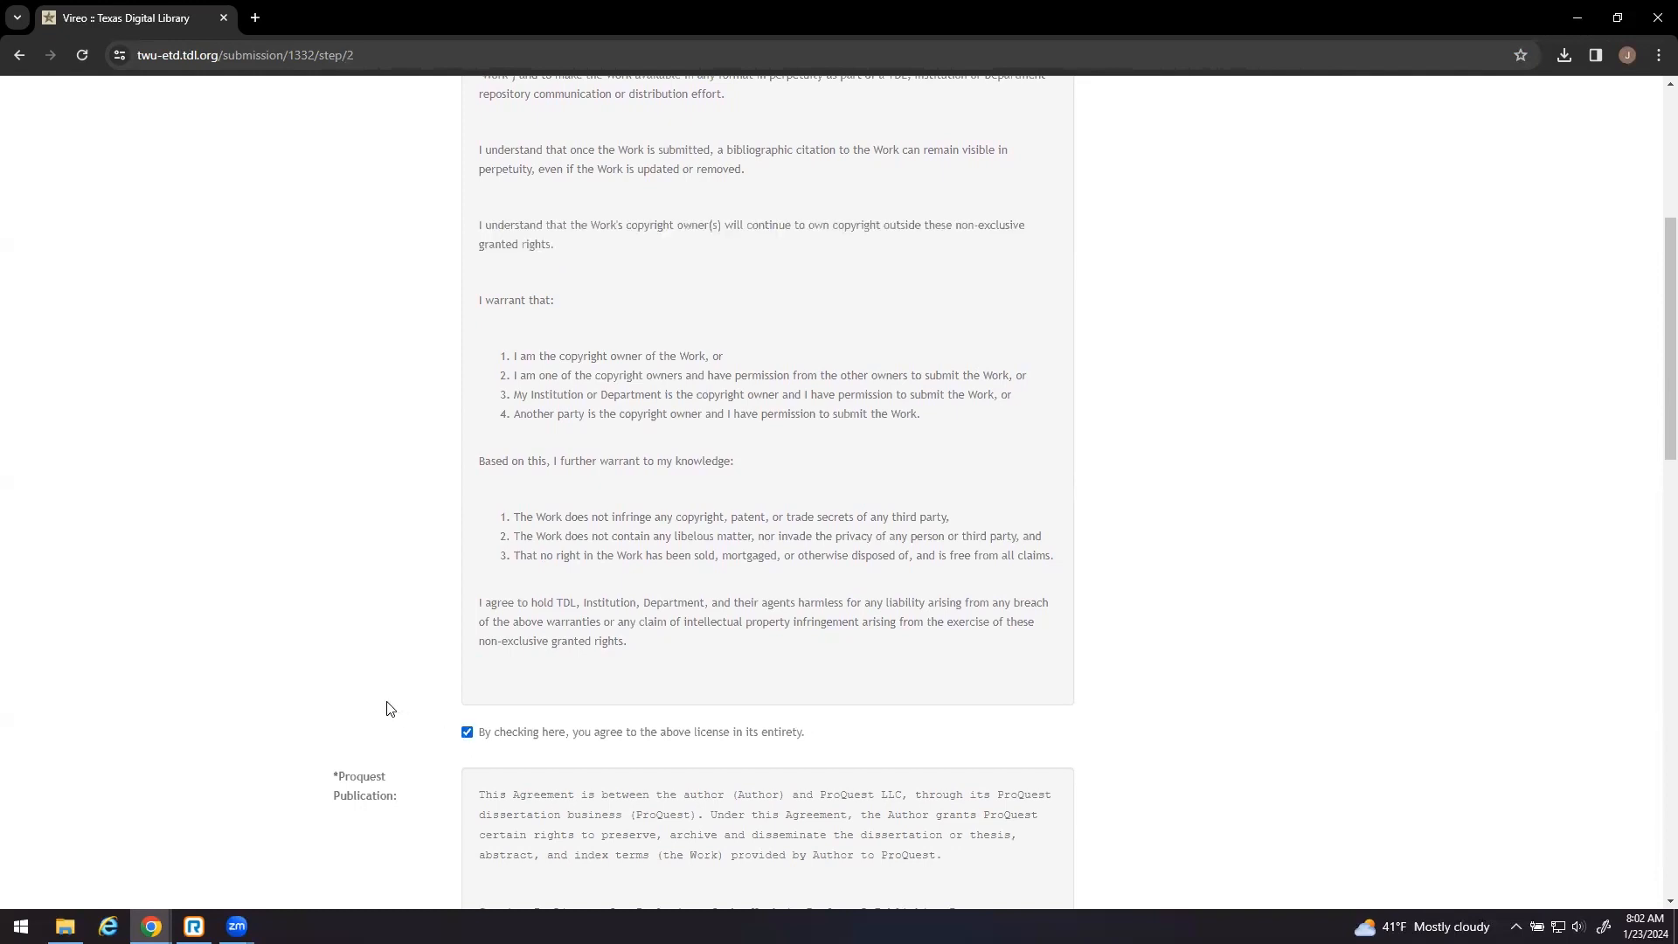
# - Scroll down to the ProQuest publication agreement at the bottom of the page
pyautogui.scroll(-4, 390, 709)
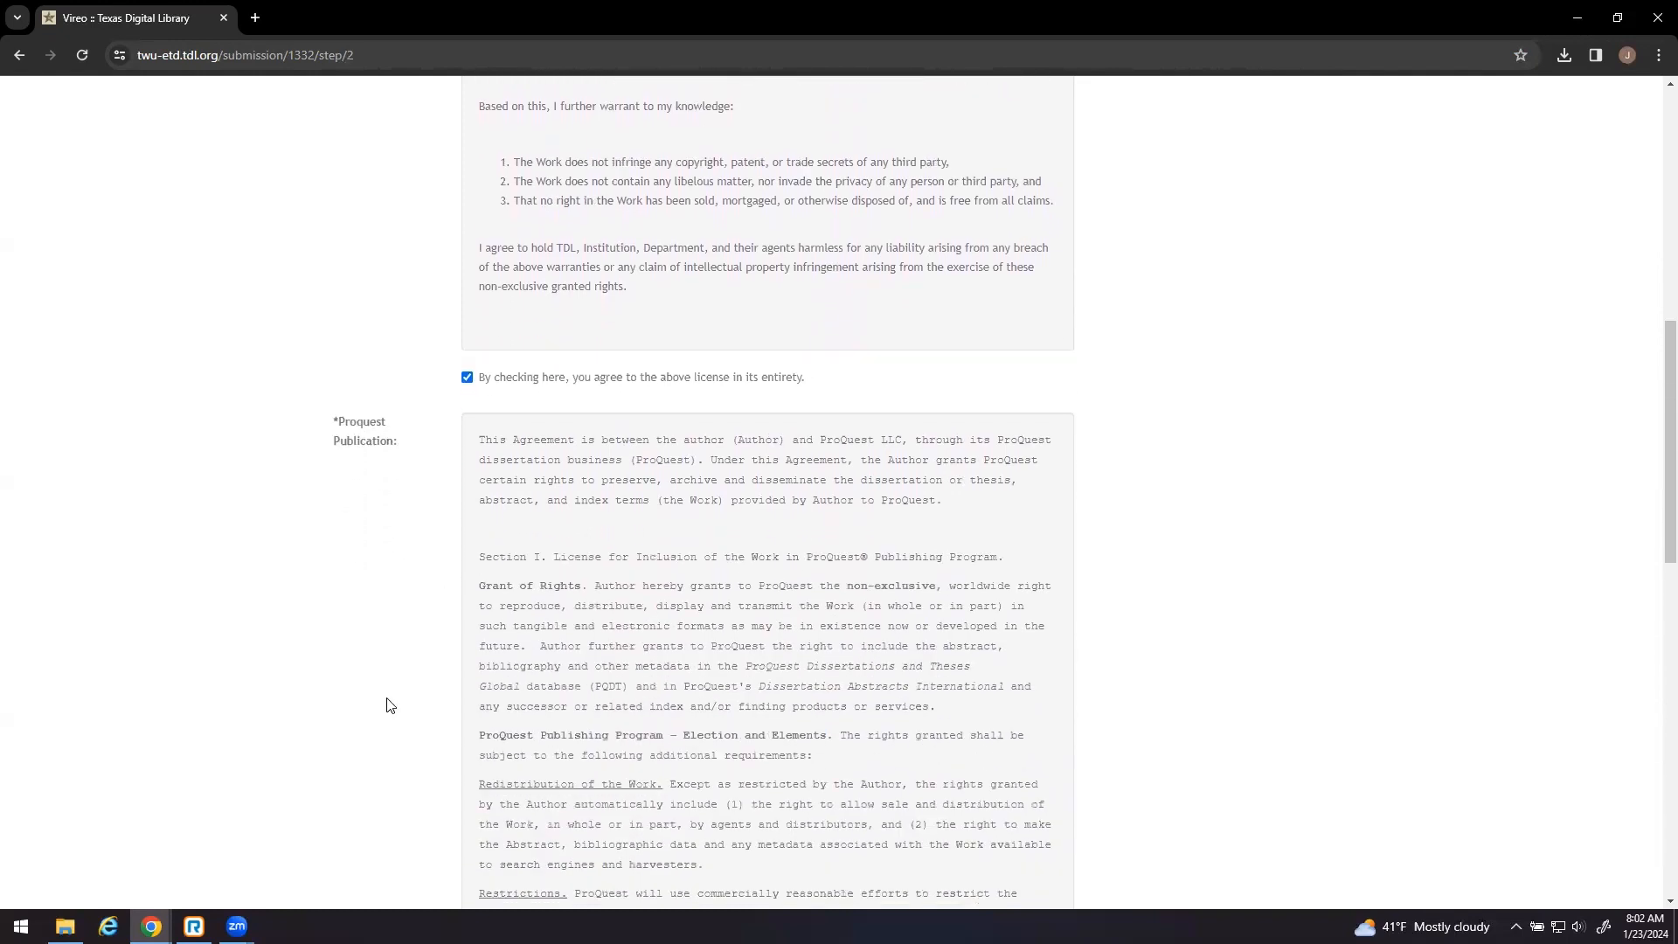
pyautogui.scroll(-4, 390, 705)
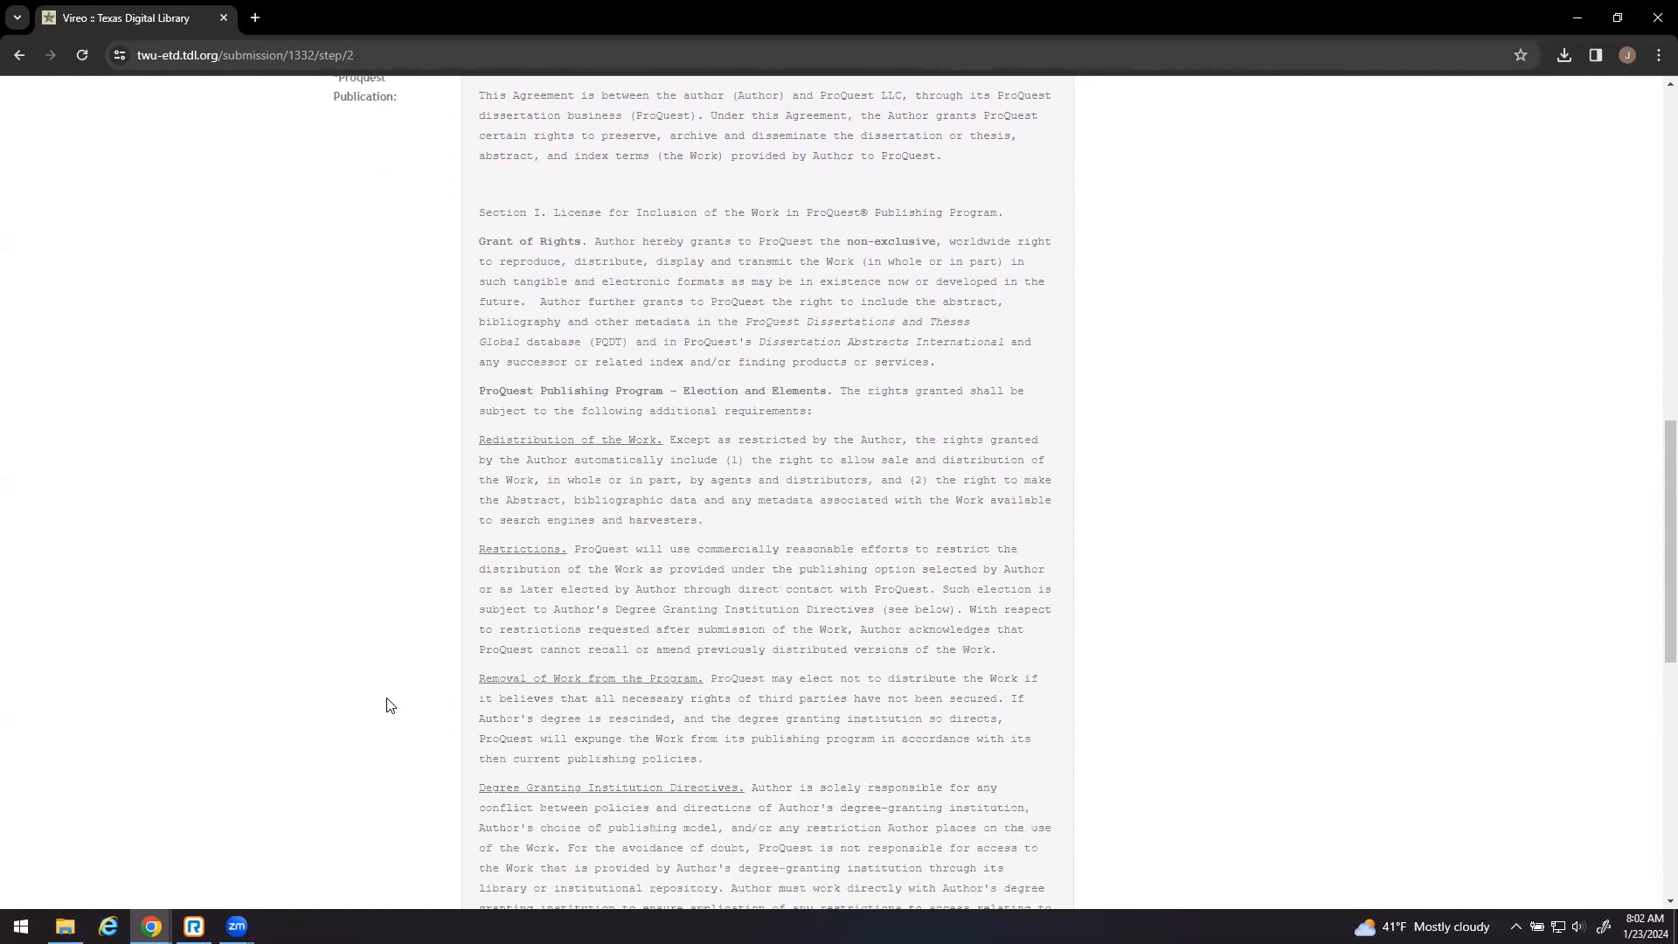
pyautogui.scroll(-1, 390, 705)
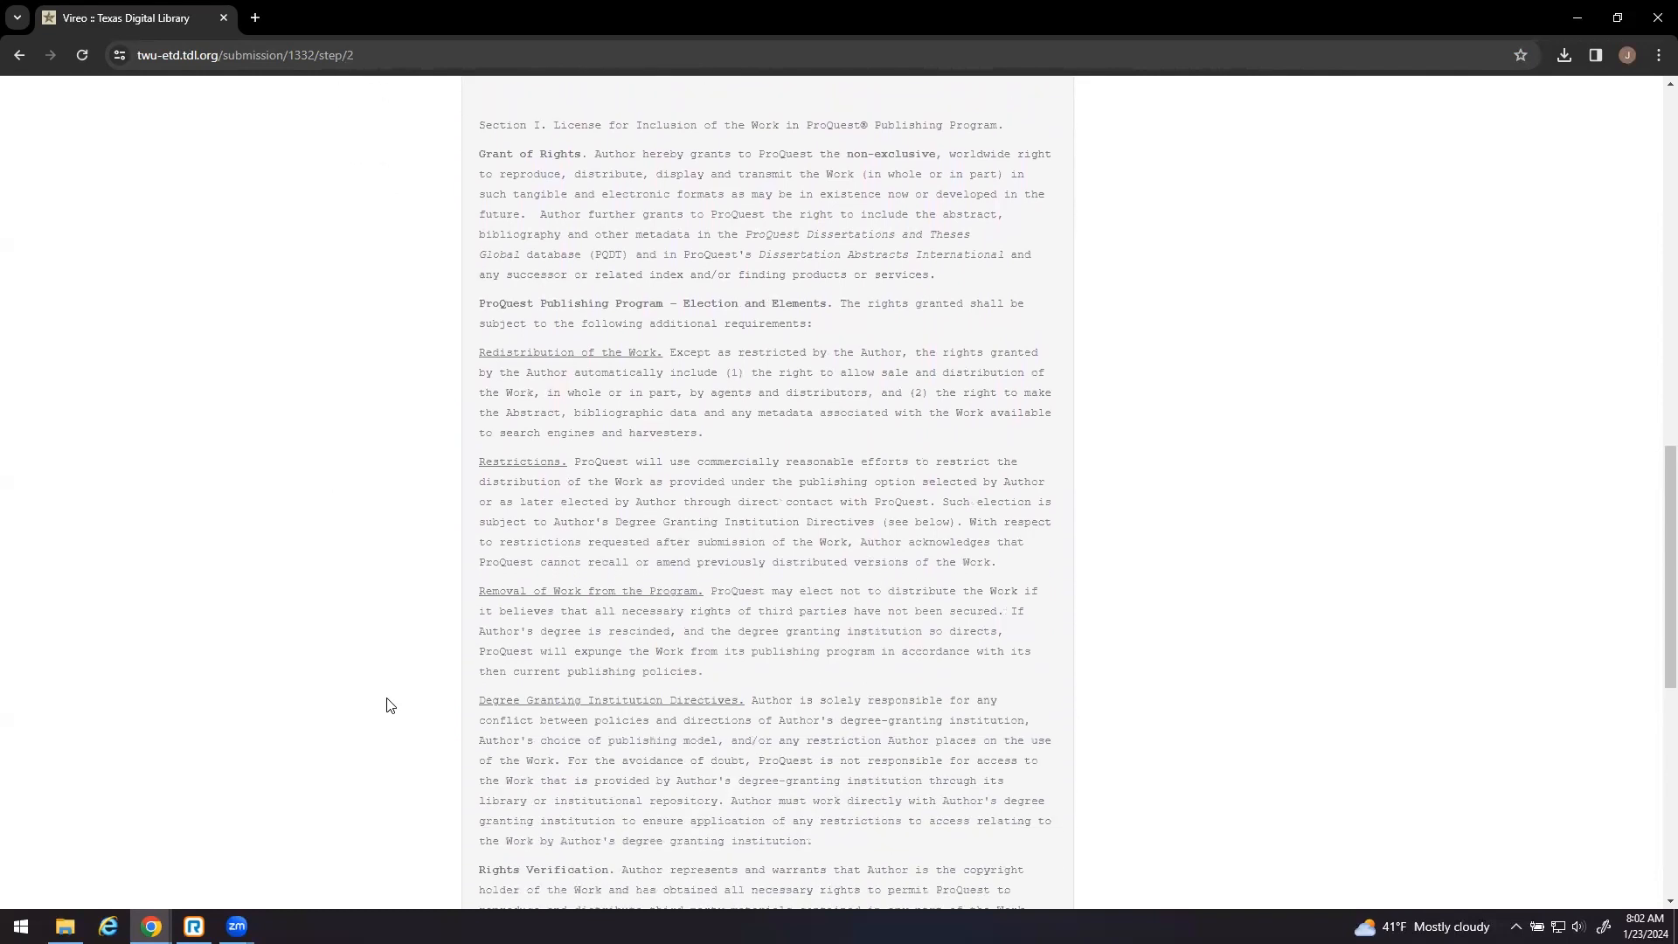
pyautogui.scroll(-1, 390, 705)
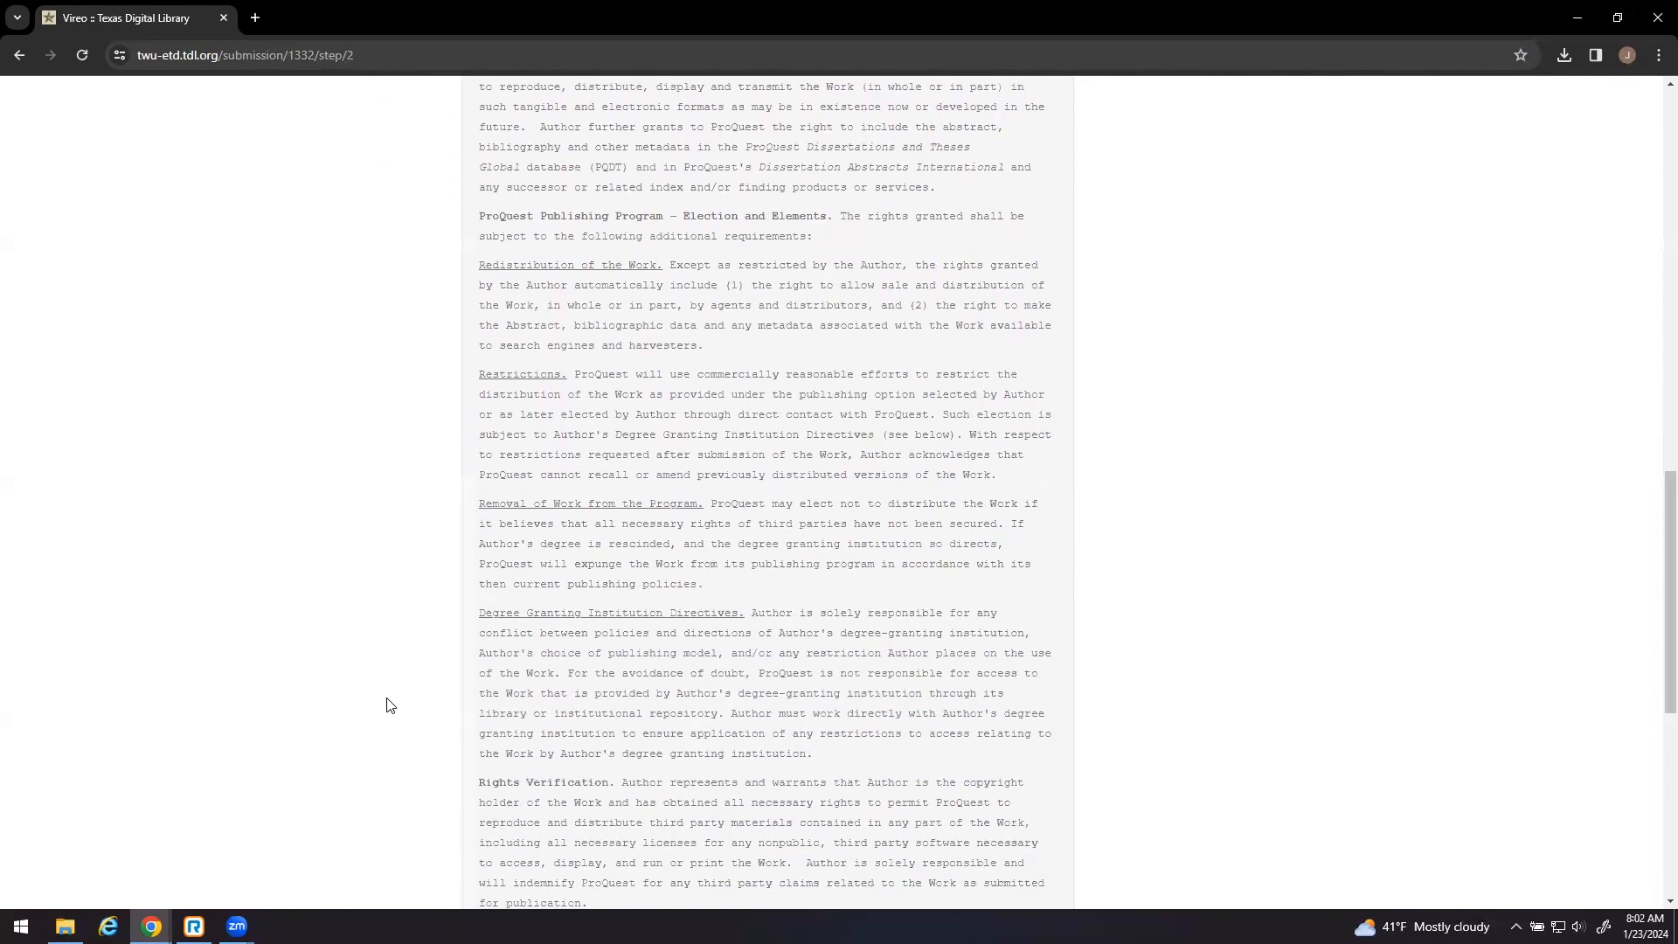
pyautogui.scroll(-1, 390, 706)
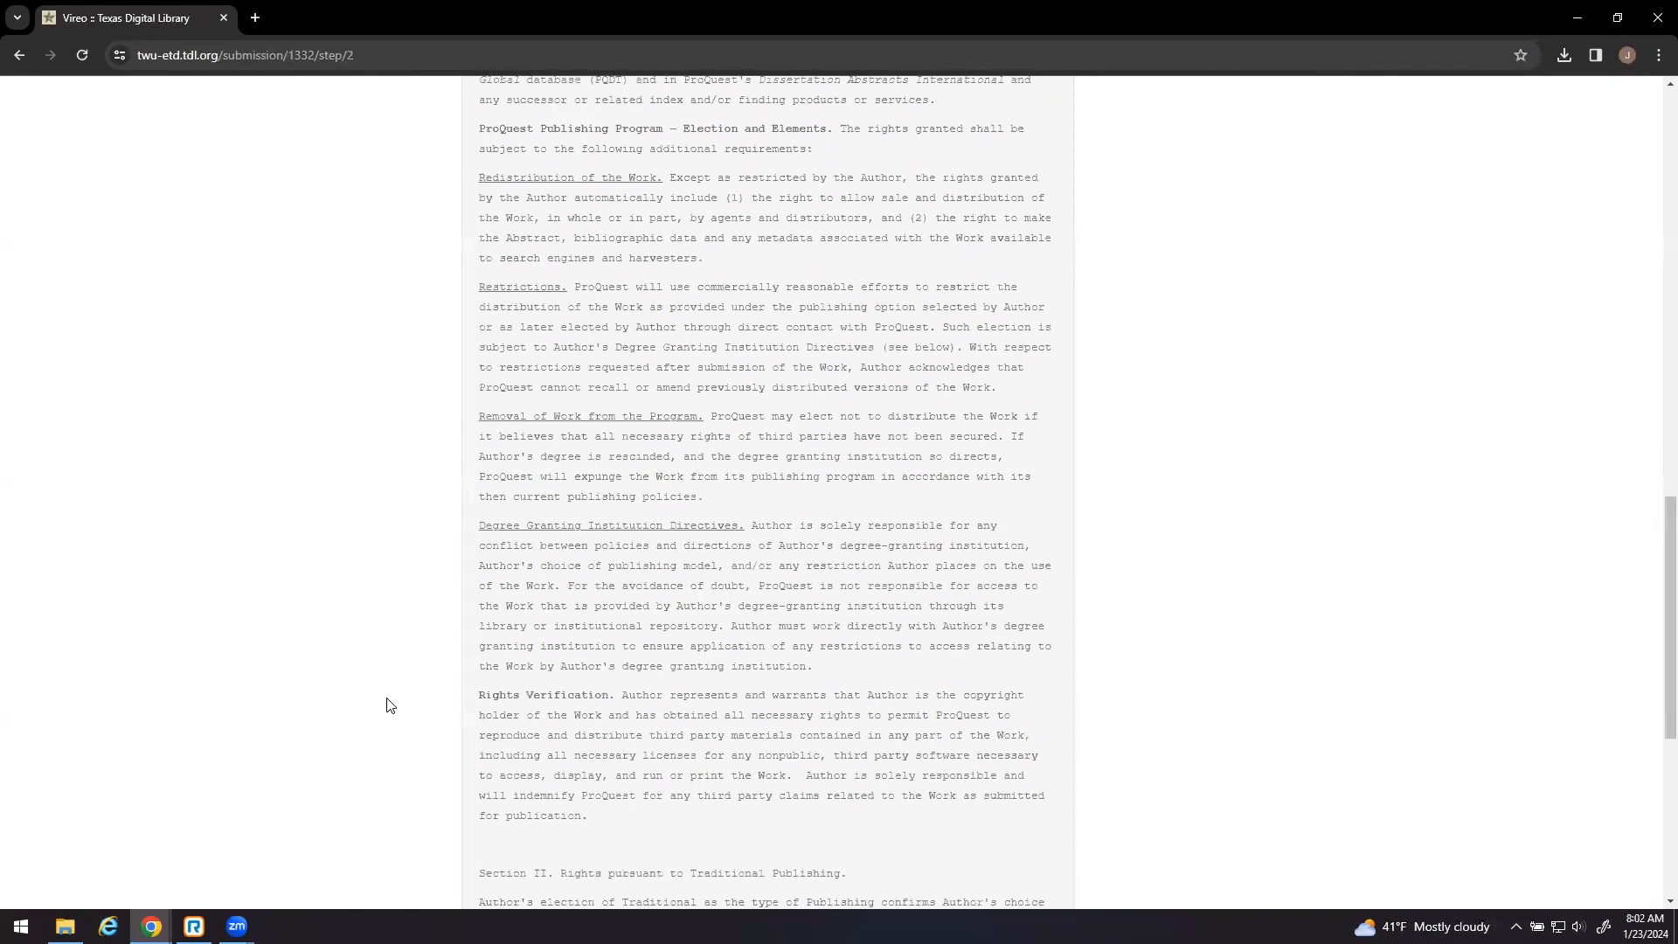
pyautogui.scroll(-3, 390, 705)
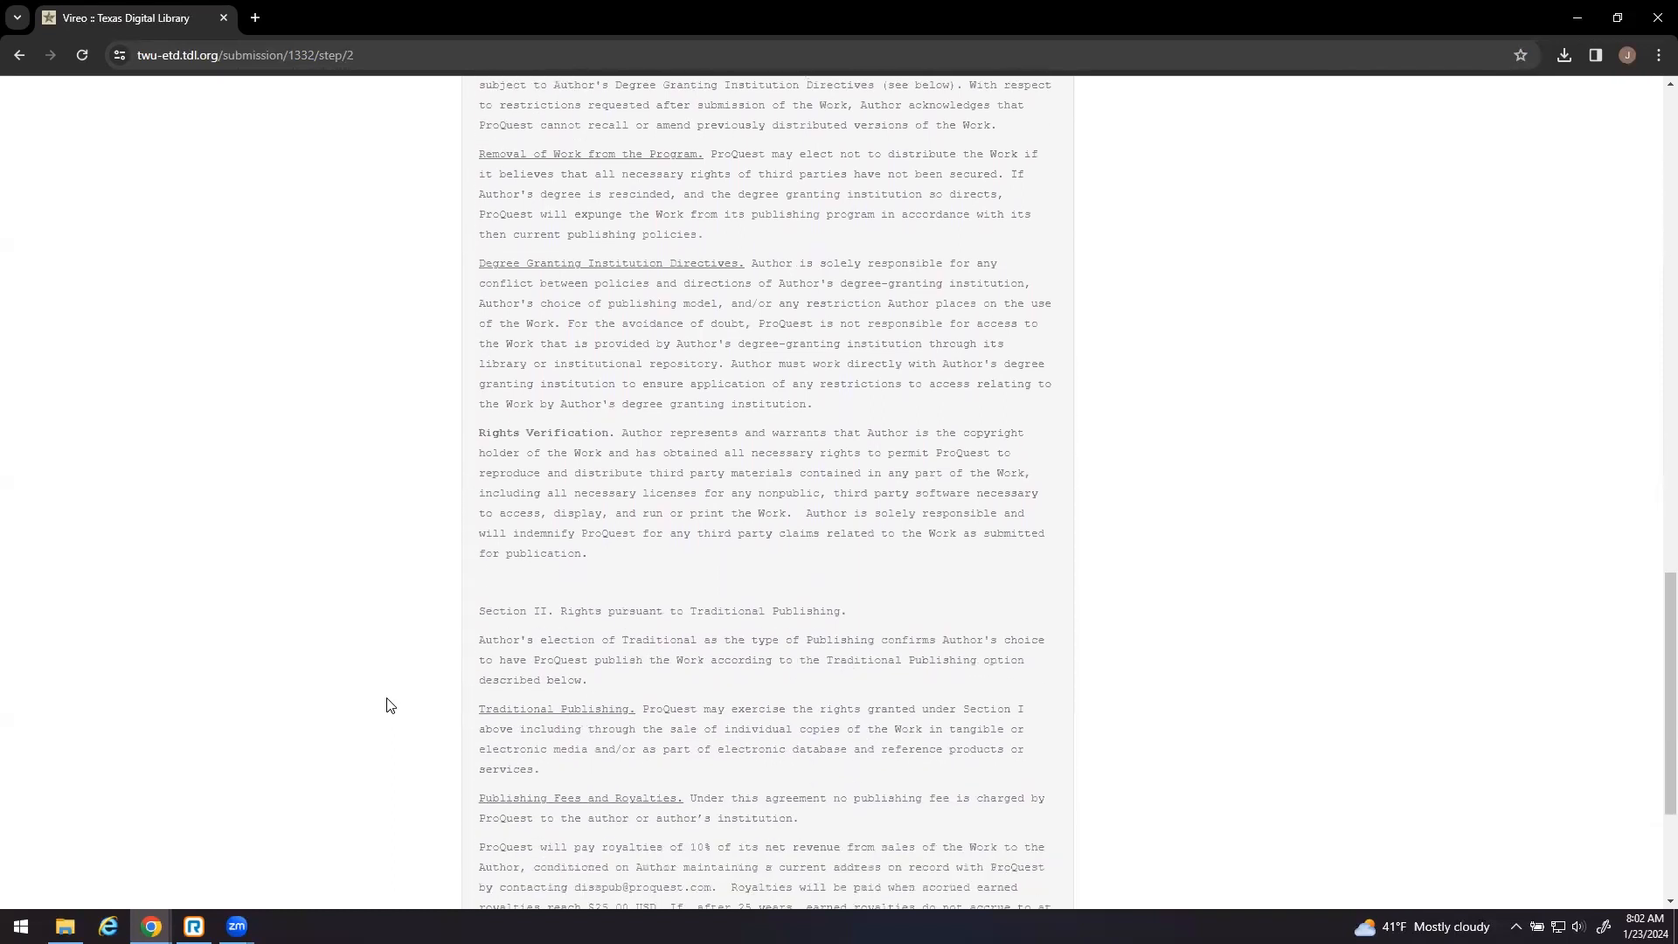
pyautogui.scroll(-2, 390, 705)
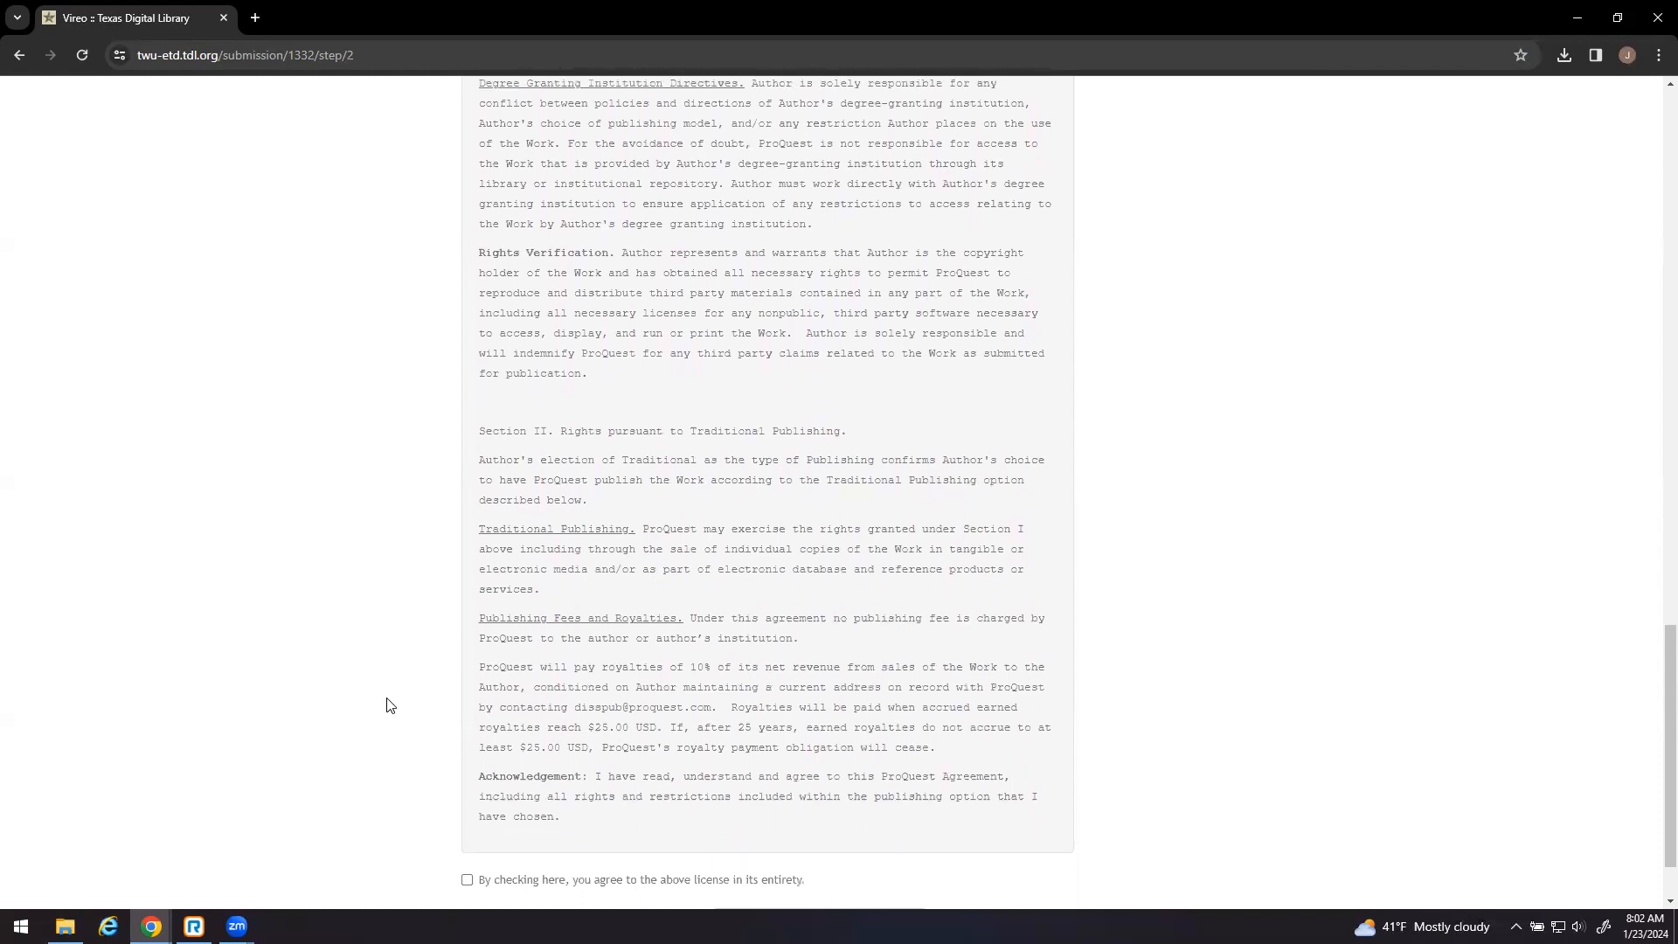
pyautogui.scroll(-1, 390, 706)
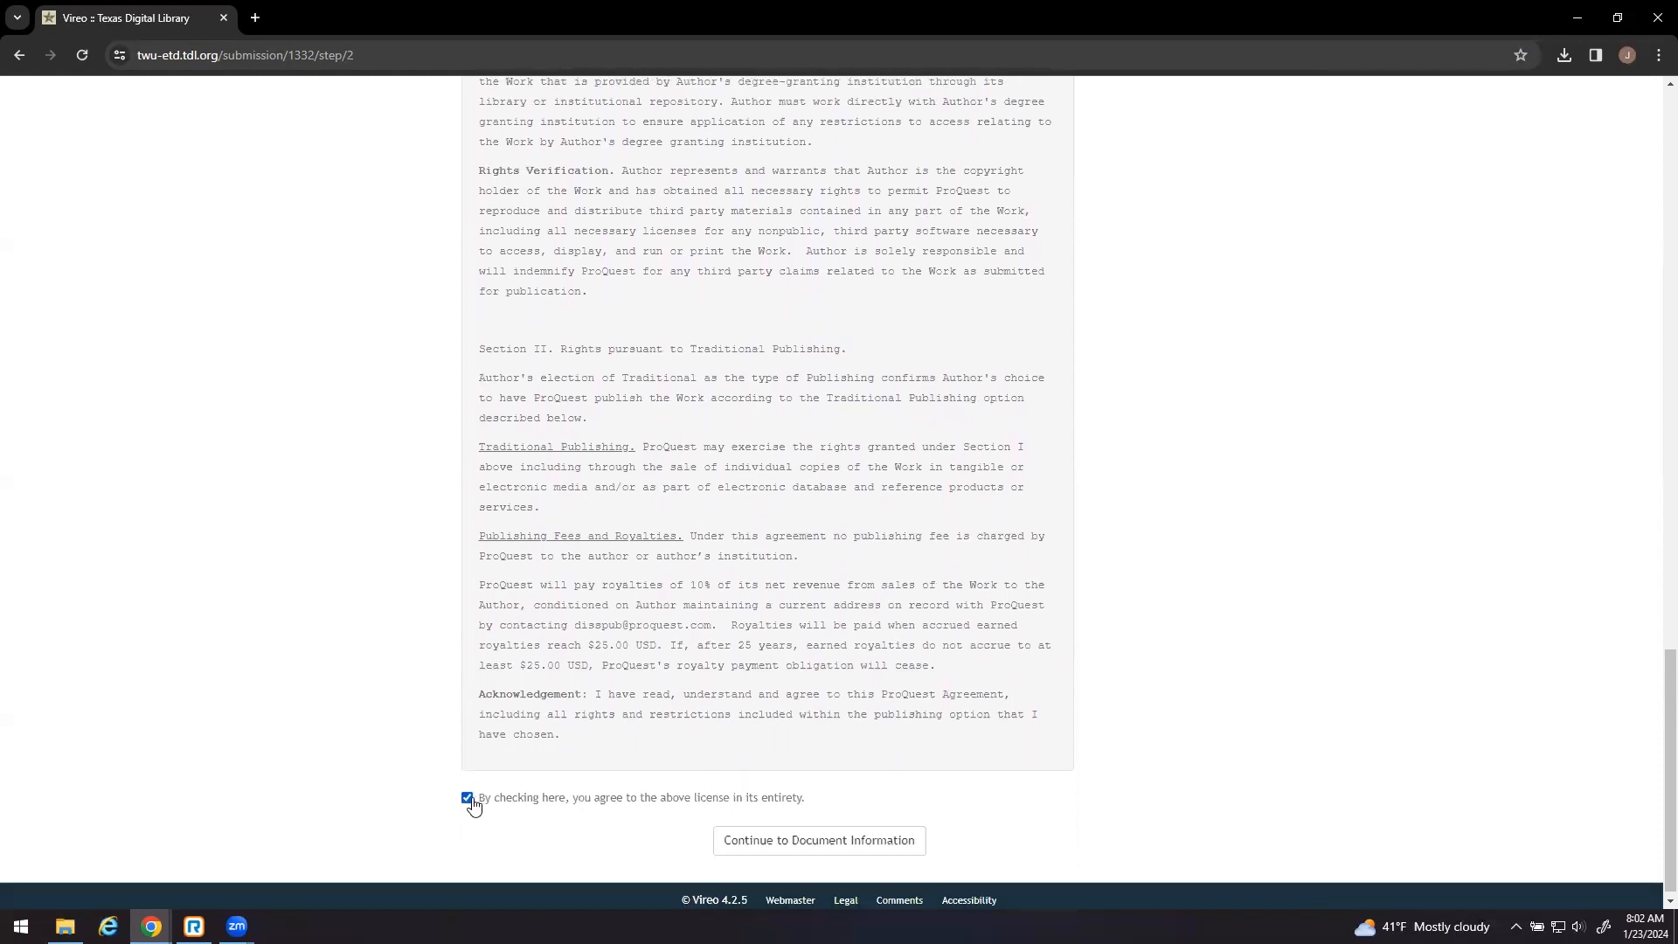
# - On Document Information, enter the title 'Thesis Title' and set graduation semester May 2024
pyautogui.click(819, 840)
pyautogui.scroll(-2, 234, 575)
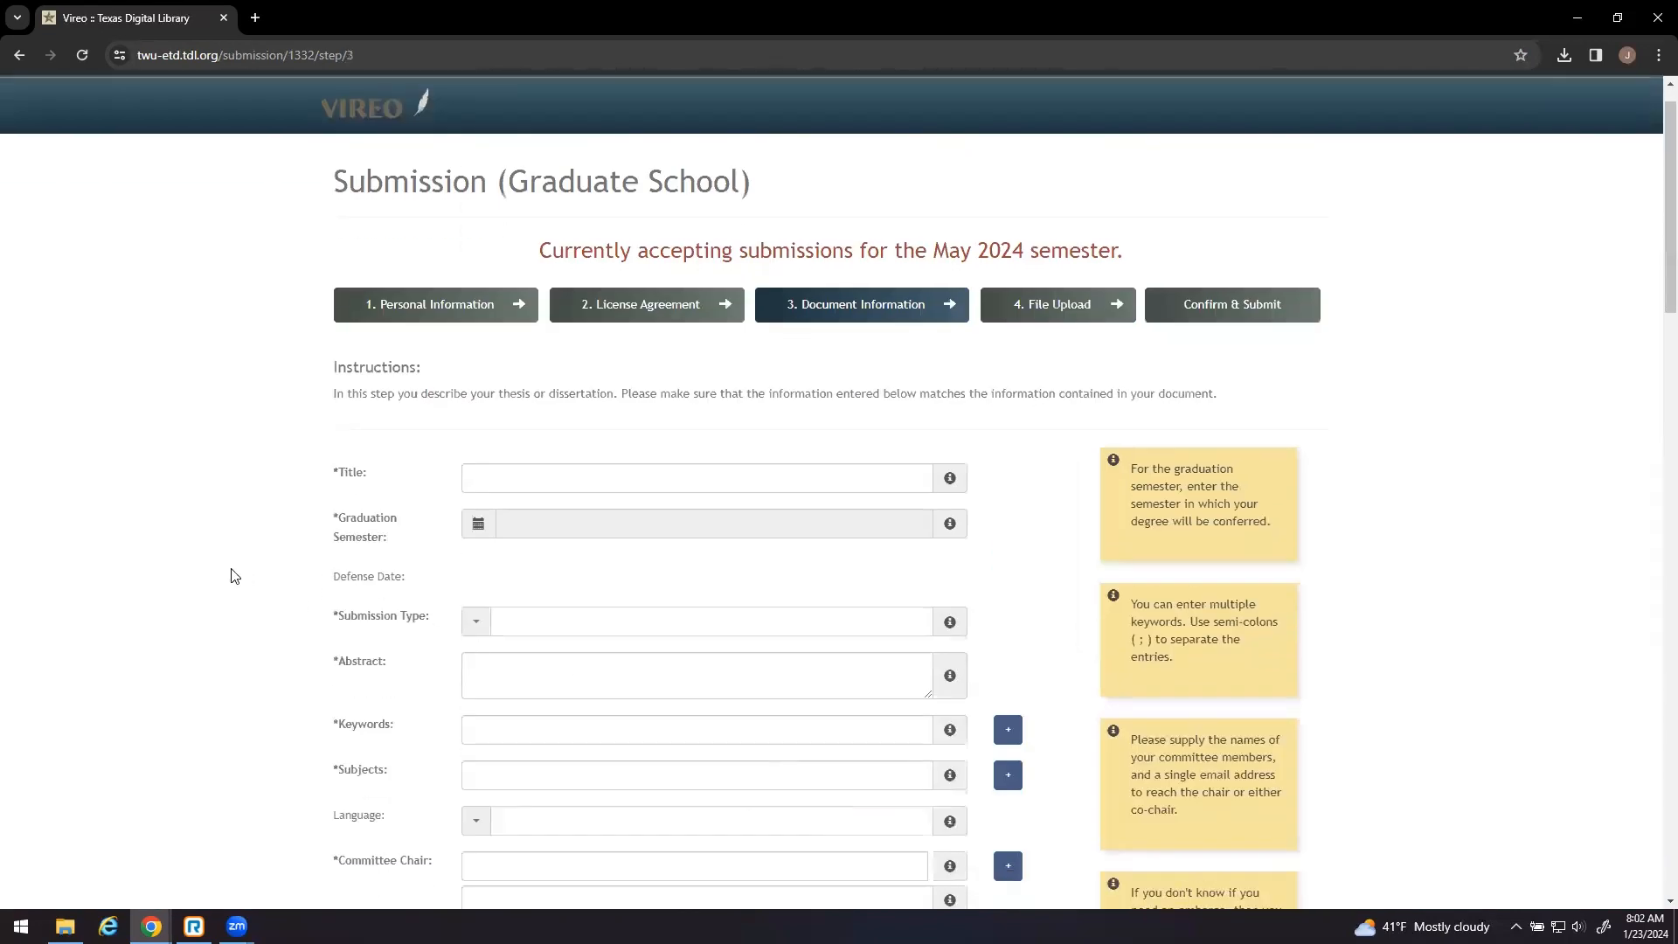
pyautogui.scroll(-2, 234, 575)
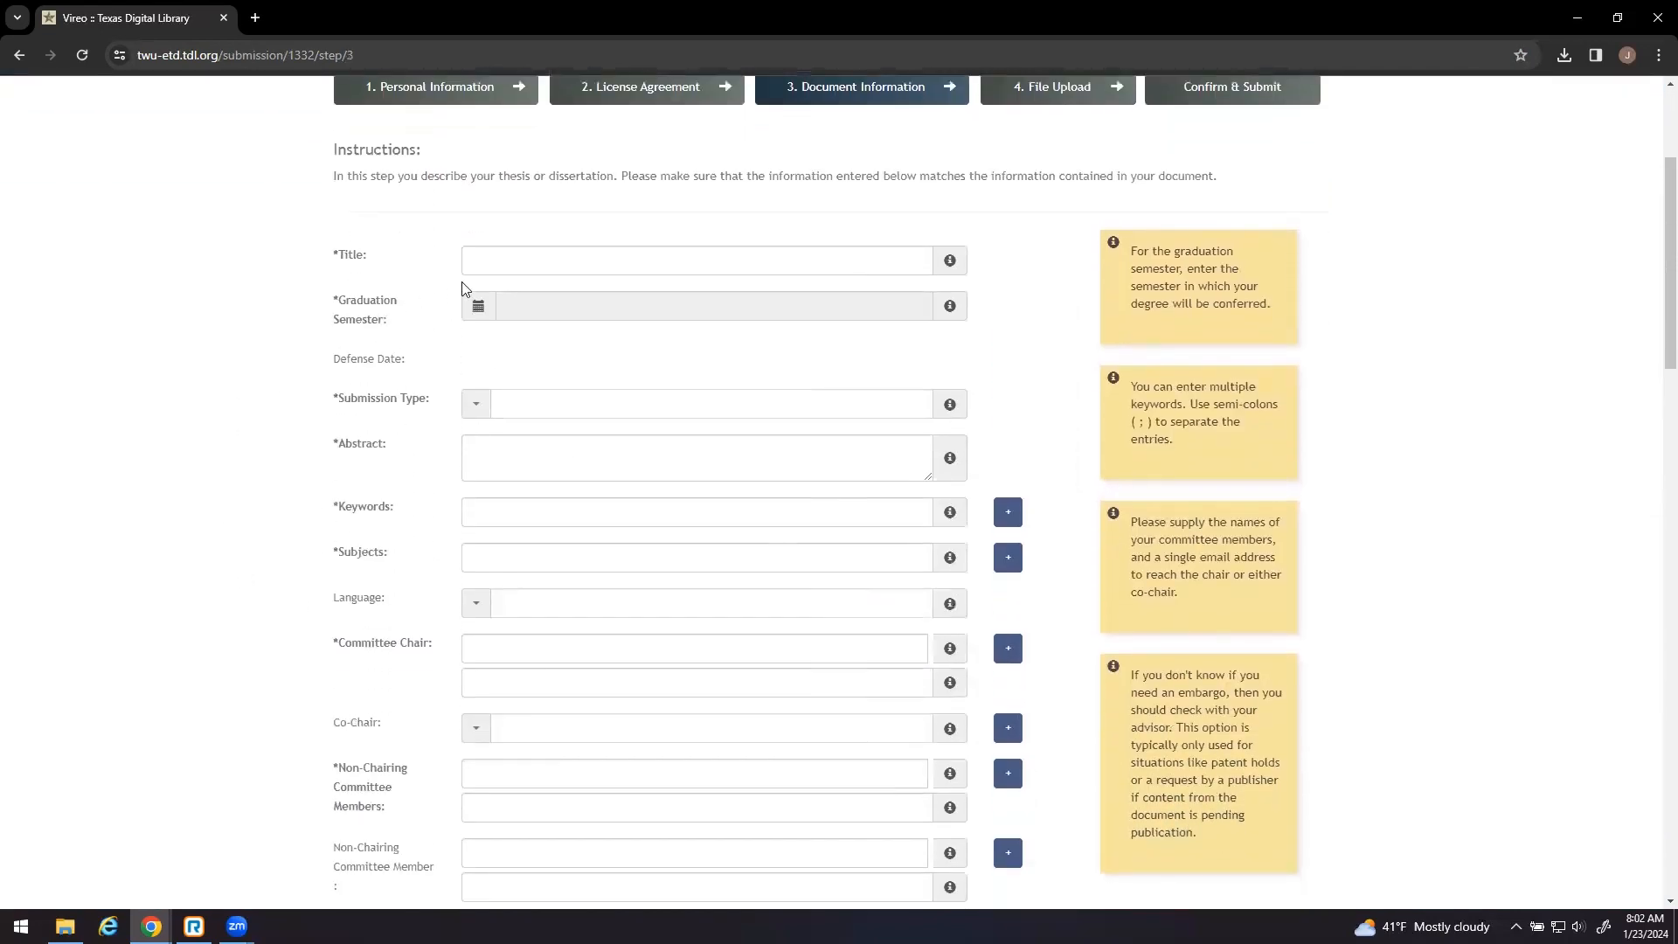
pyautogui.click(513, 264)
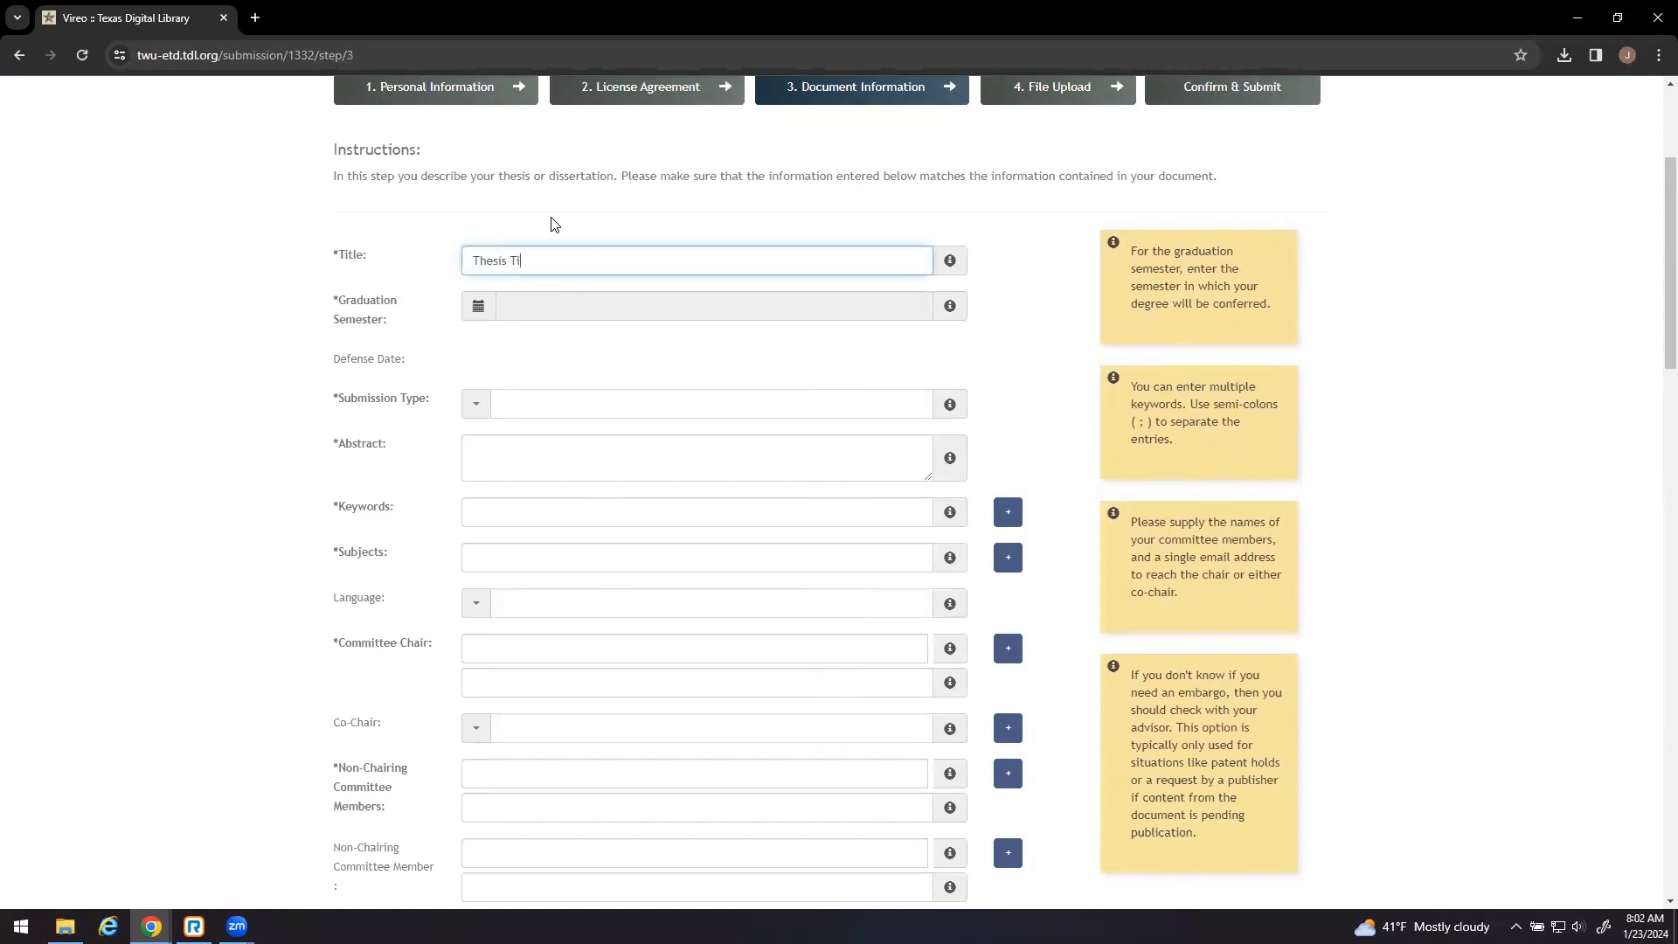
pyautogui.click(478, 308)
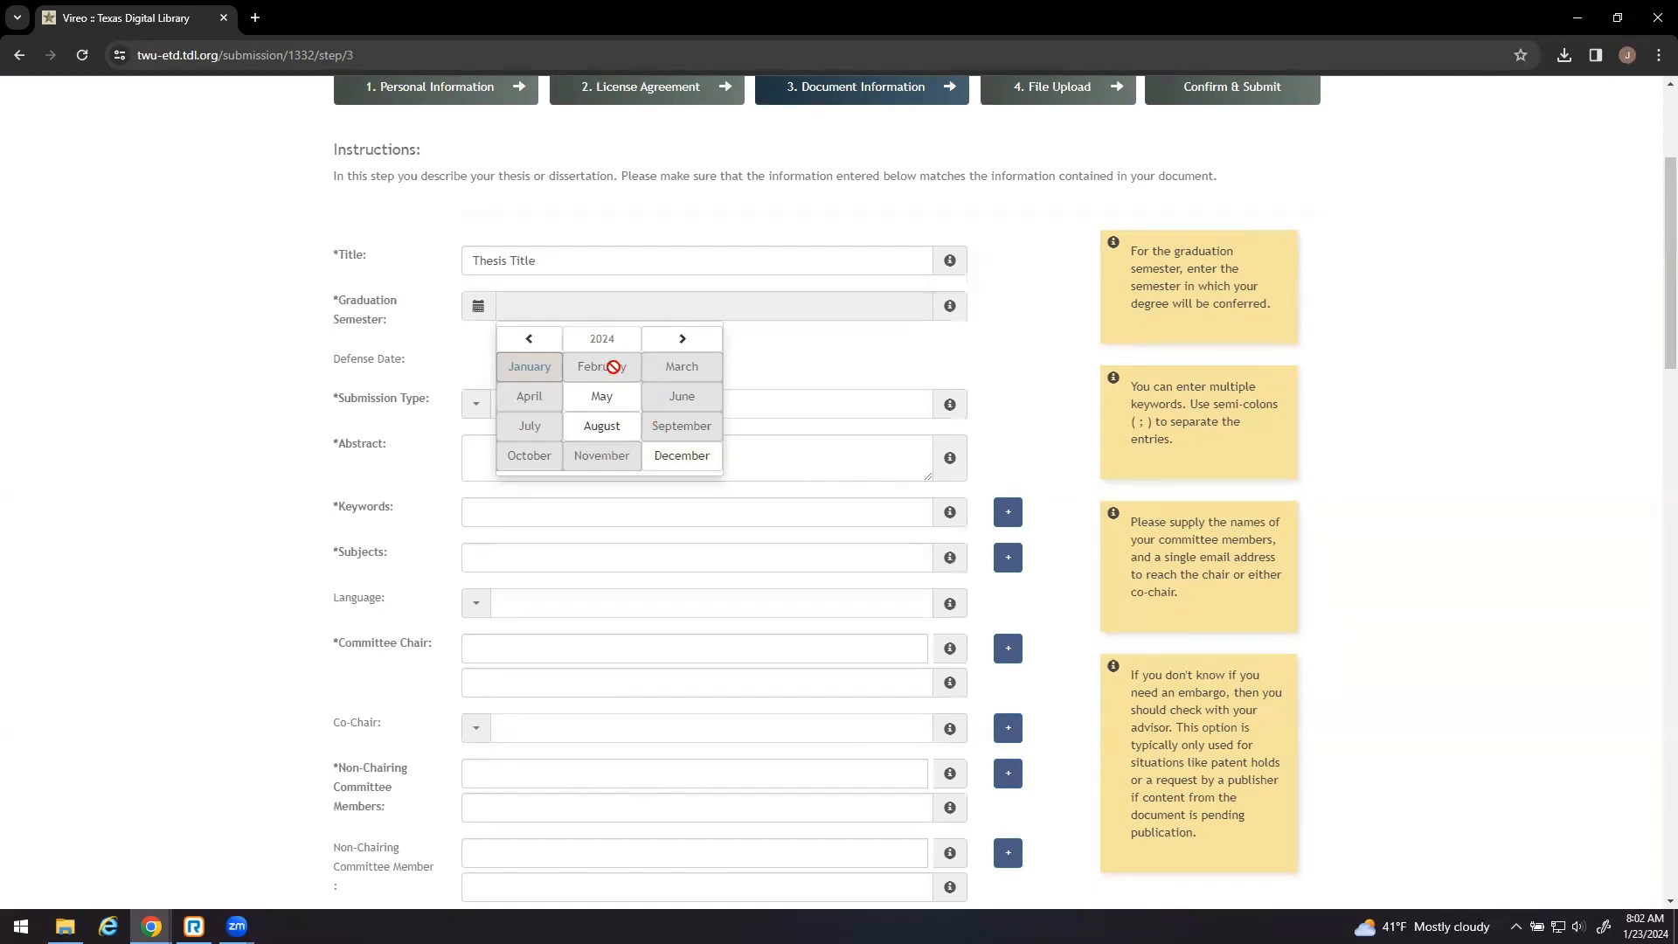
pyautogui.click(614, 401)
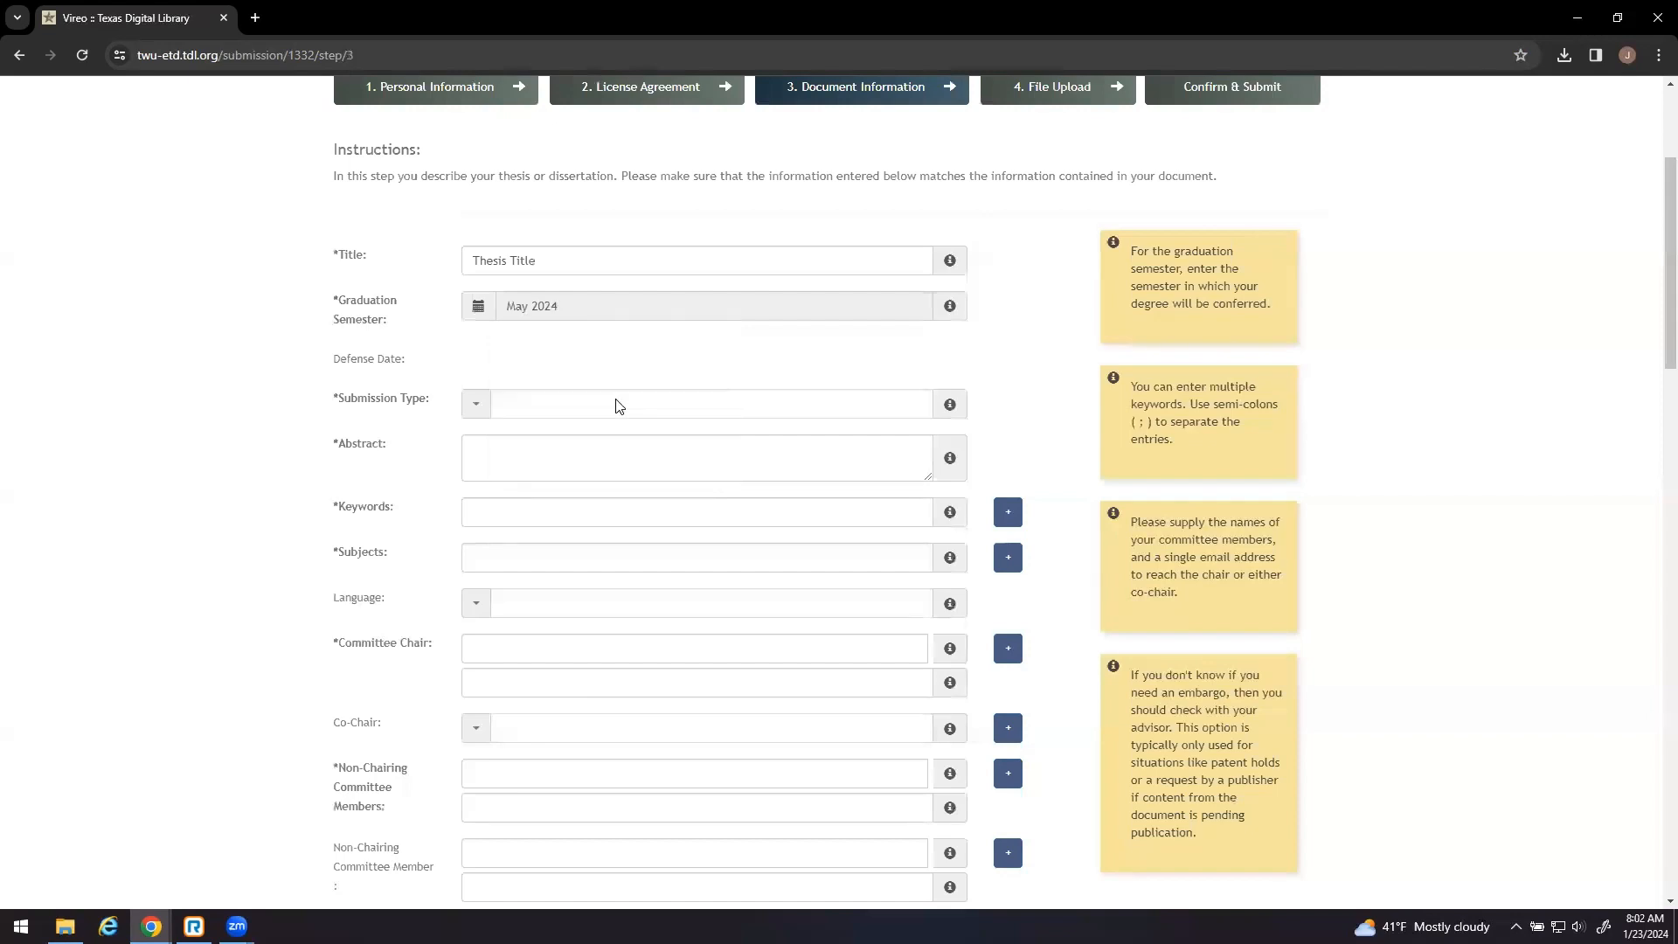
# - Set submission type to Thesis and type an abstract about thesis and dissertation word limits
pyautogui.click(474, 409)
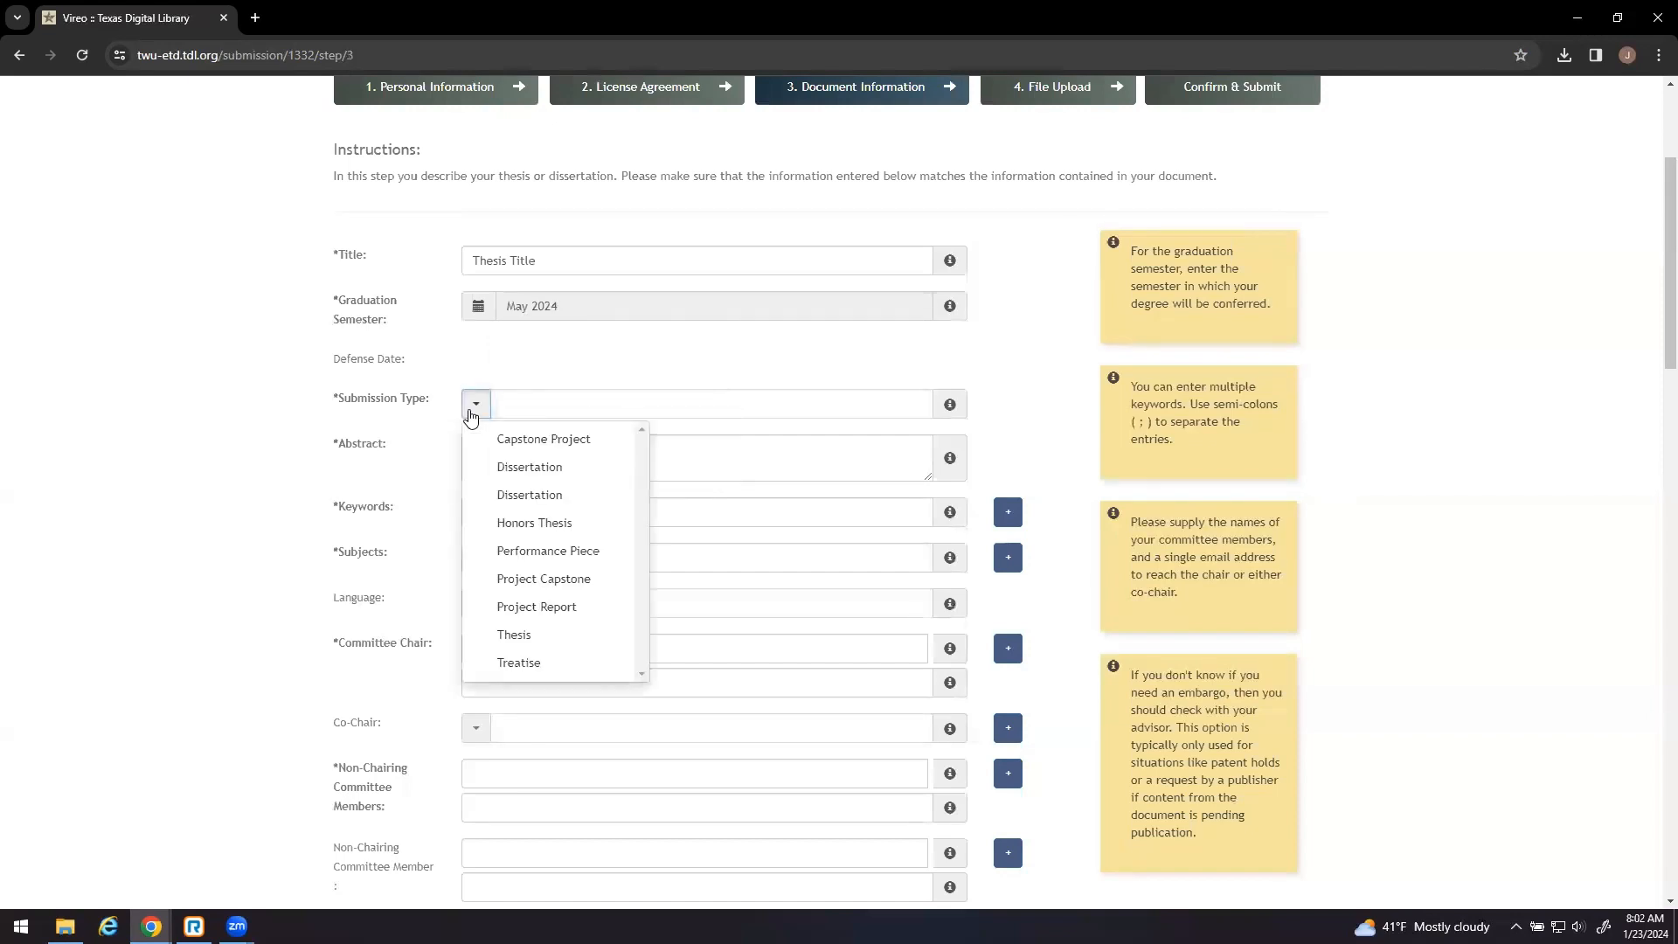
pyautogui.click(500, 631)
pyautogui.click(498, 465)
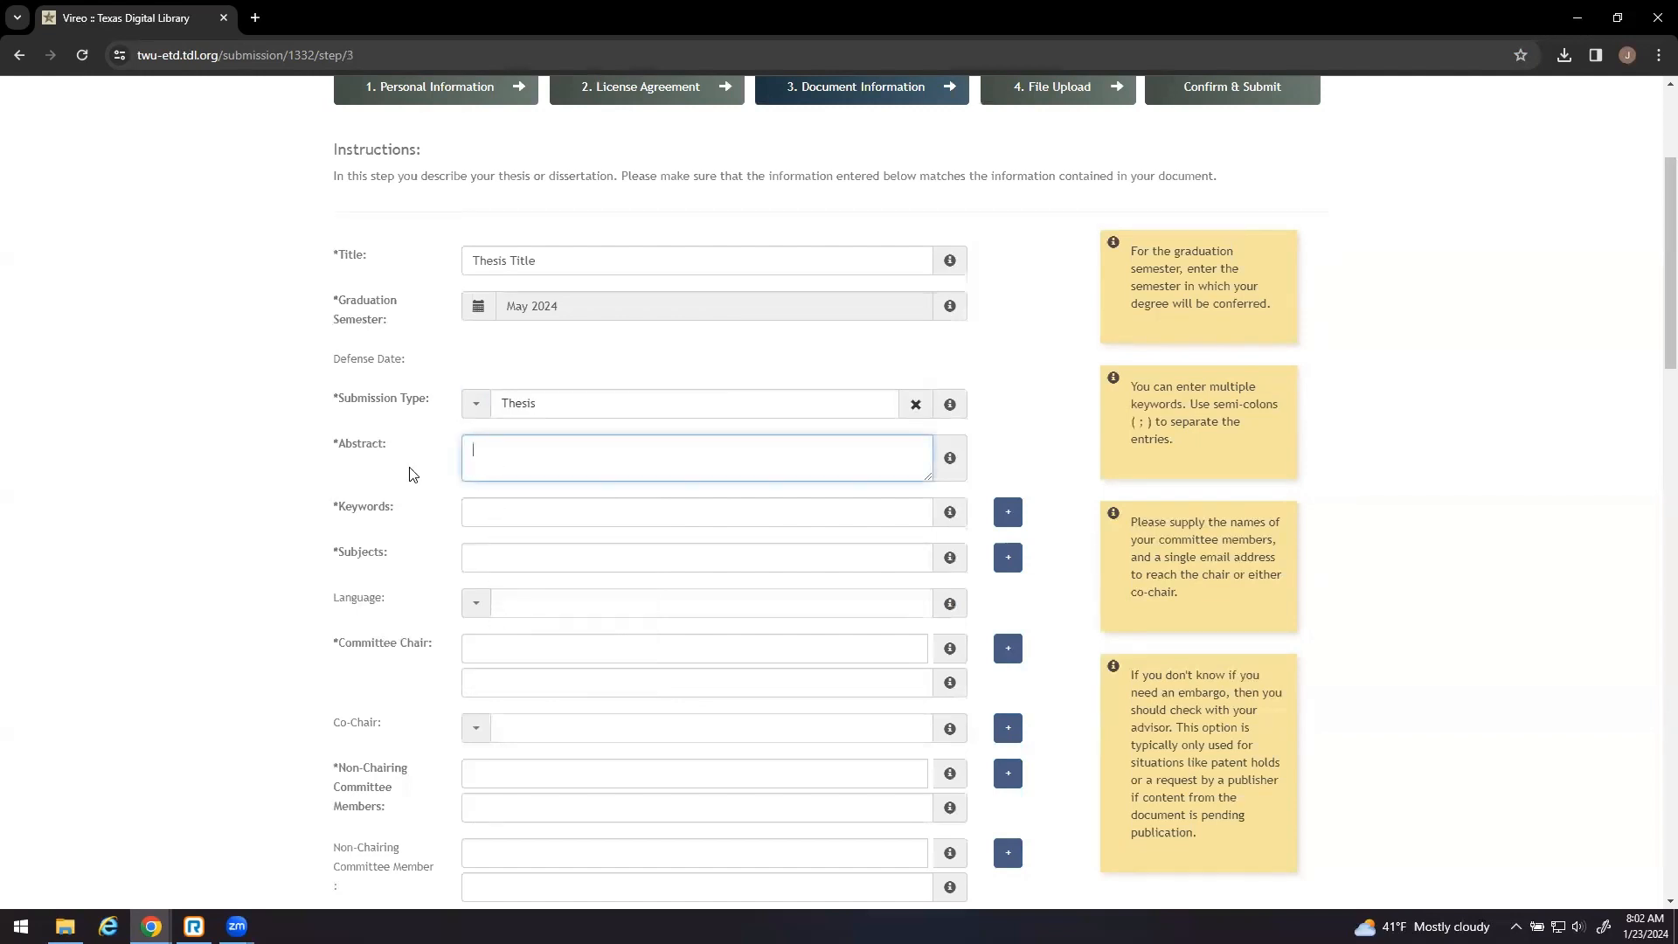
pyautogui.write('This is the abstract. A thesis abstract shou')
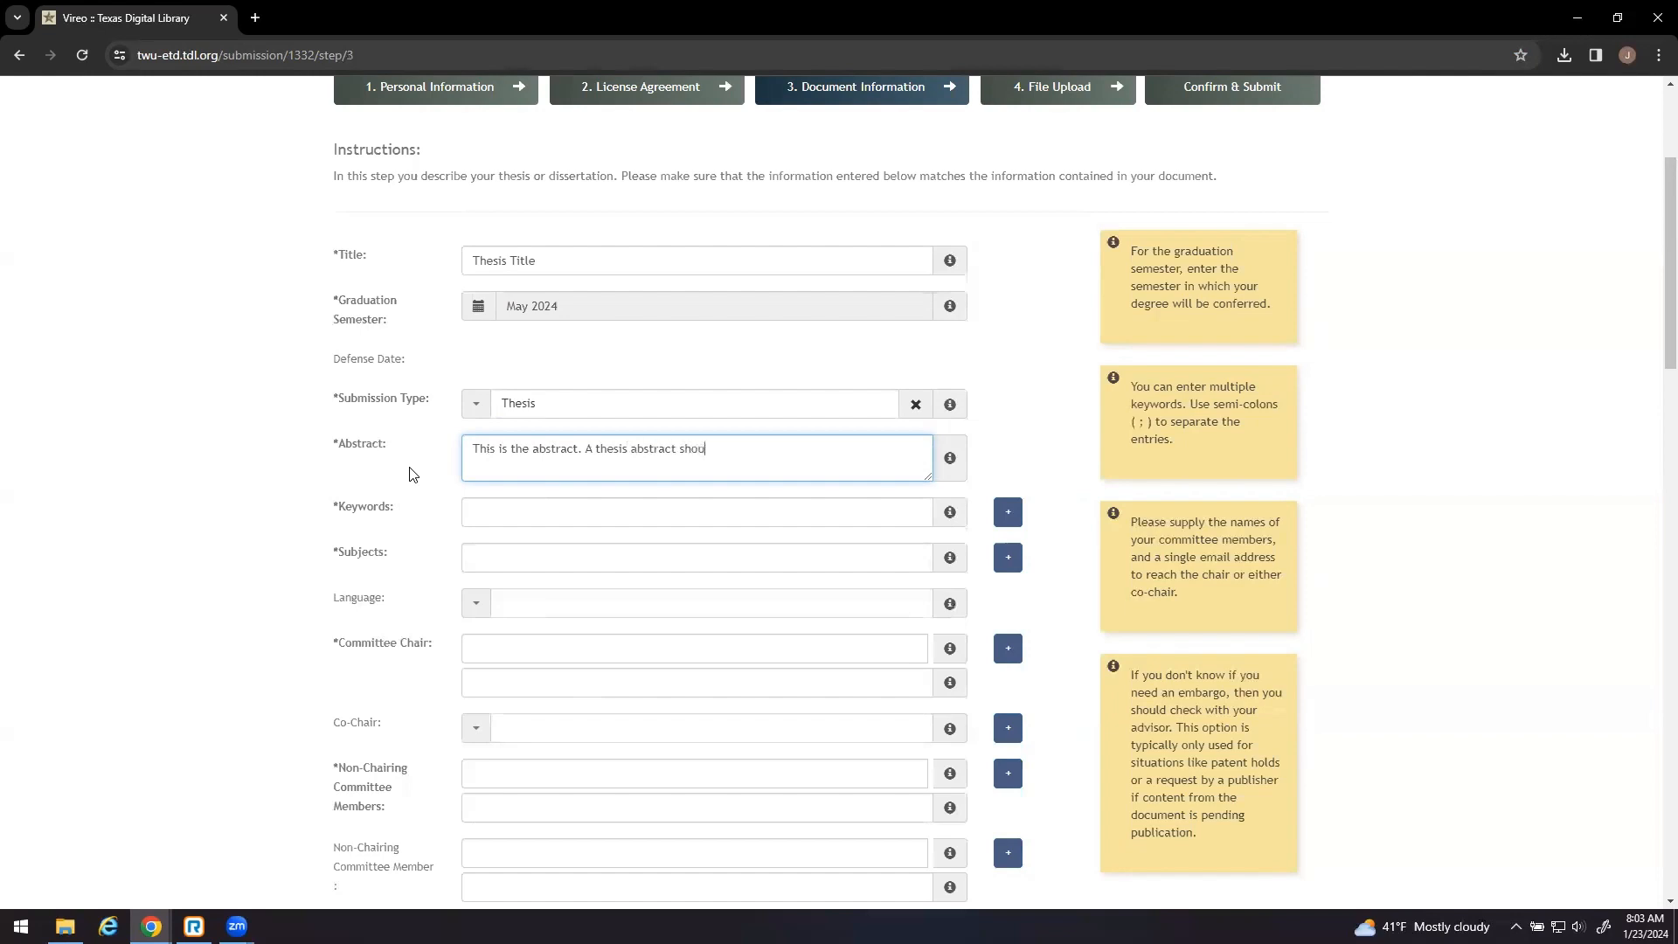
pyautogui.write('ld not exceed 150 words. A dissertation abs')
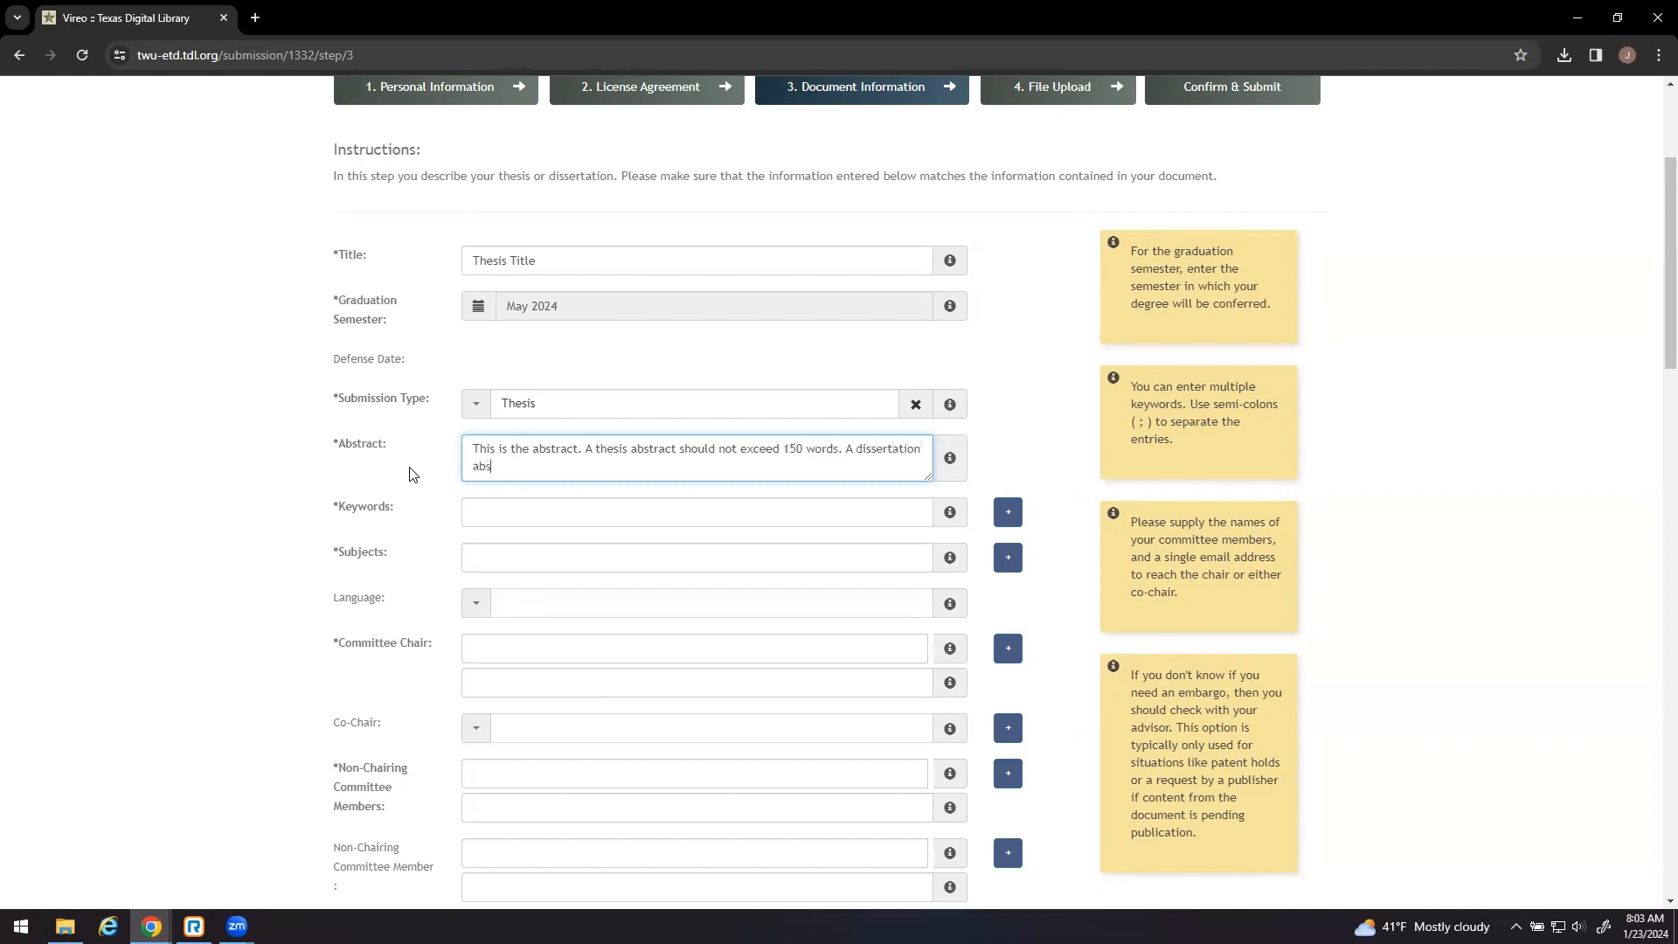
pyautogui.write('tract should not exceed 350 wrords.')
pyautogui.click(413, 474)
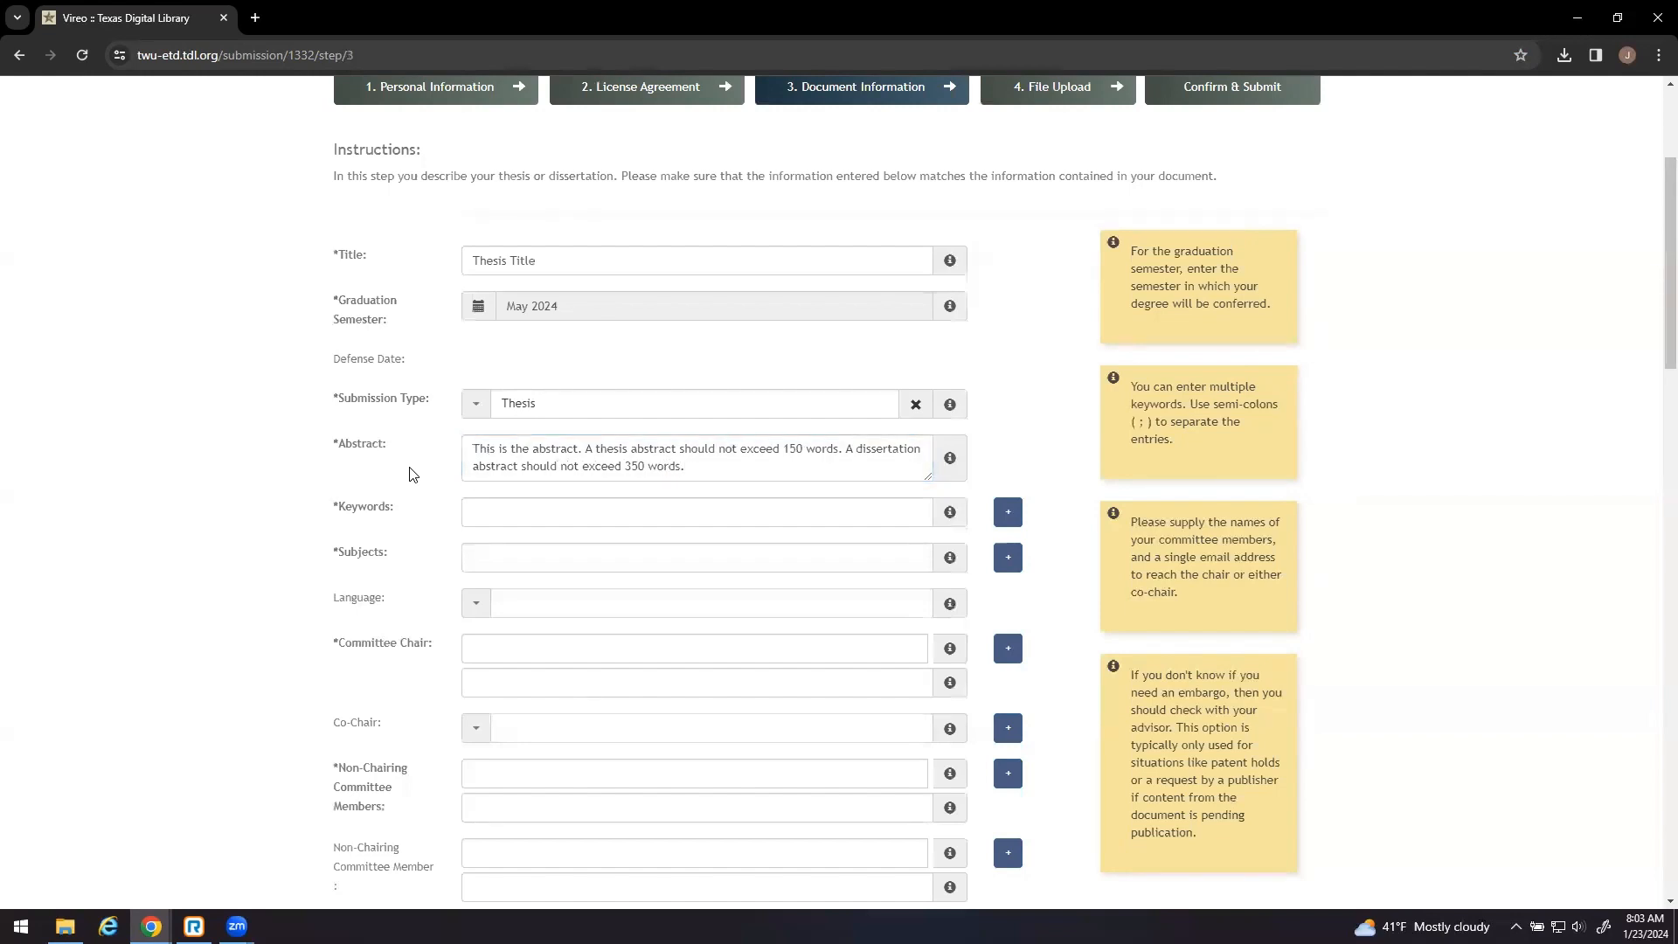
# - Enter keywords 'rhetoric; language; Poe' and subjects 'gothic literature; rhetoric; English'
pyautogui.scroll(-2, 413, 475)
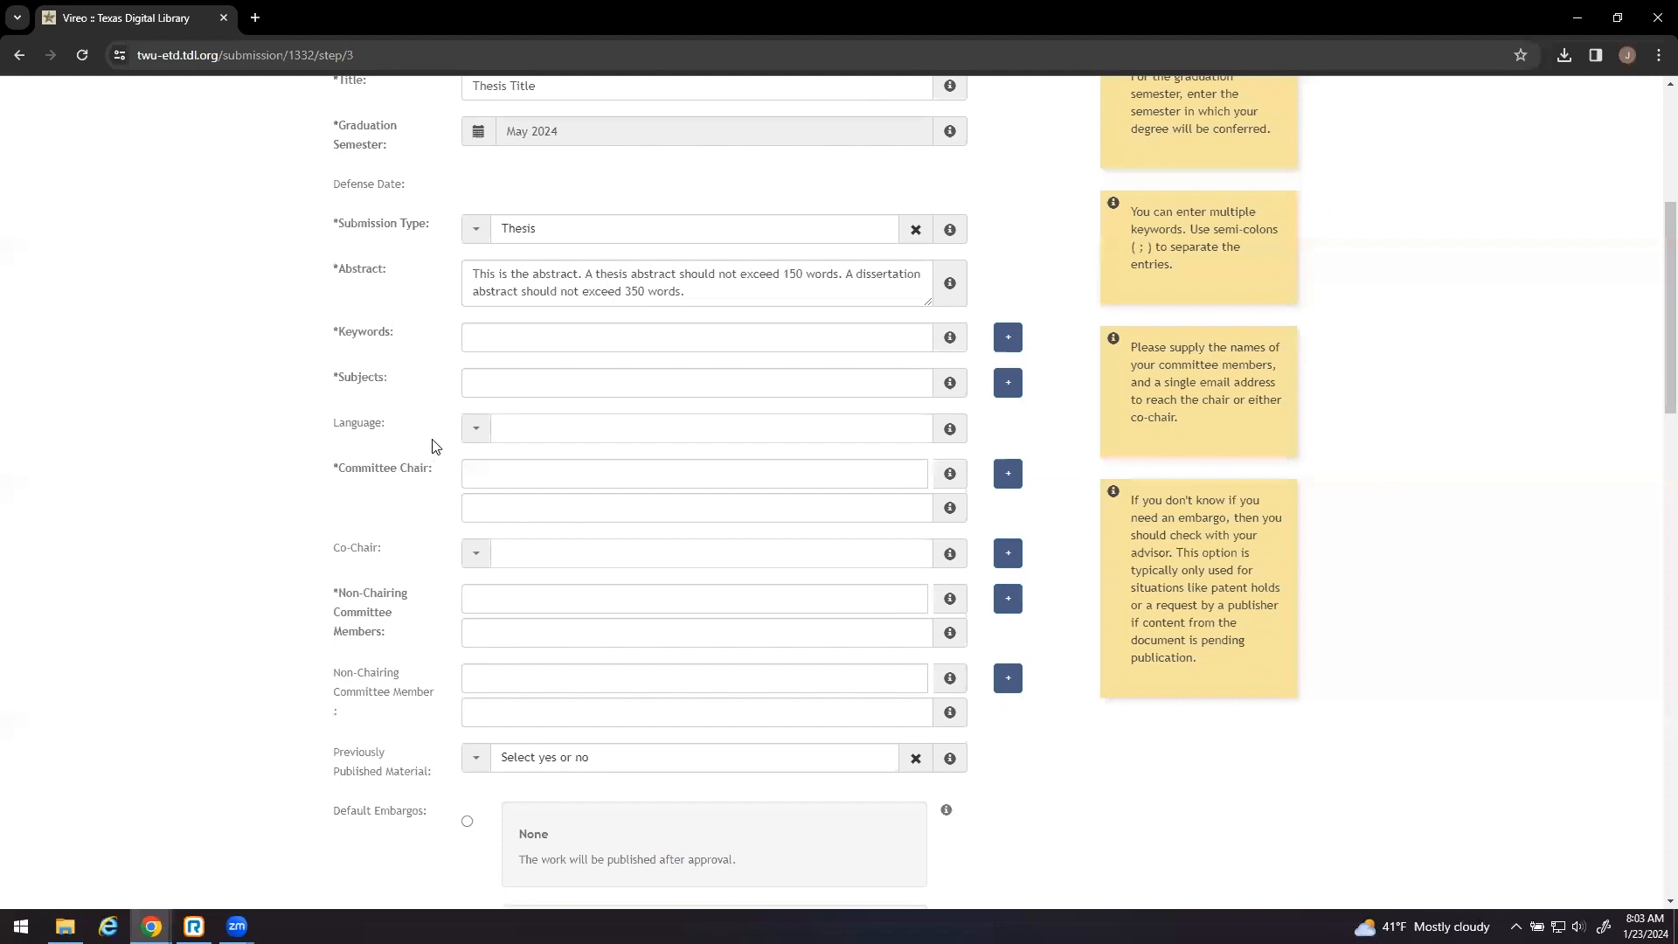
pyautogui.click(541, 341)
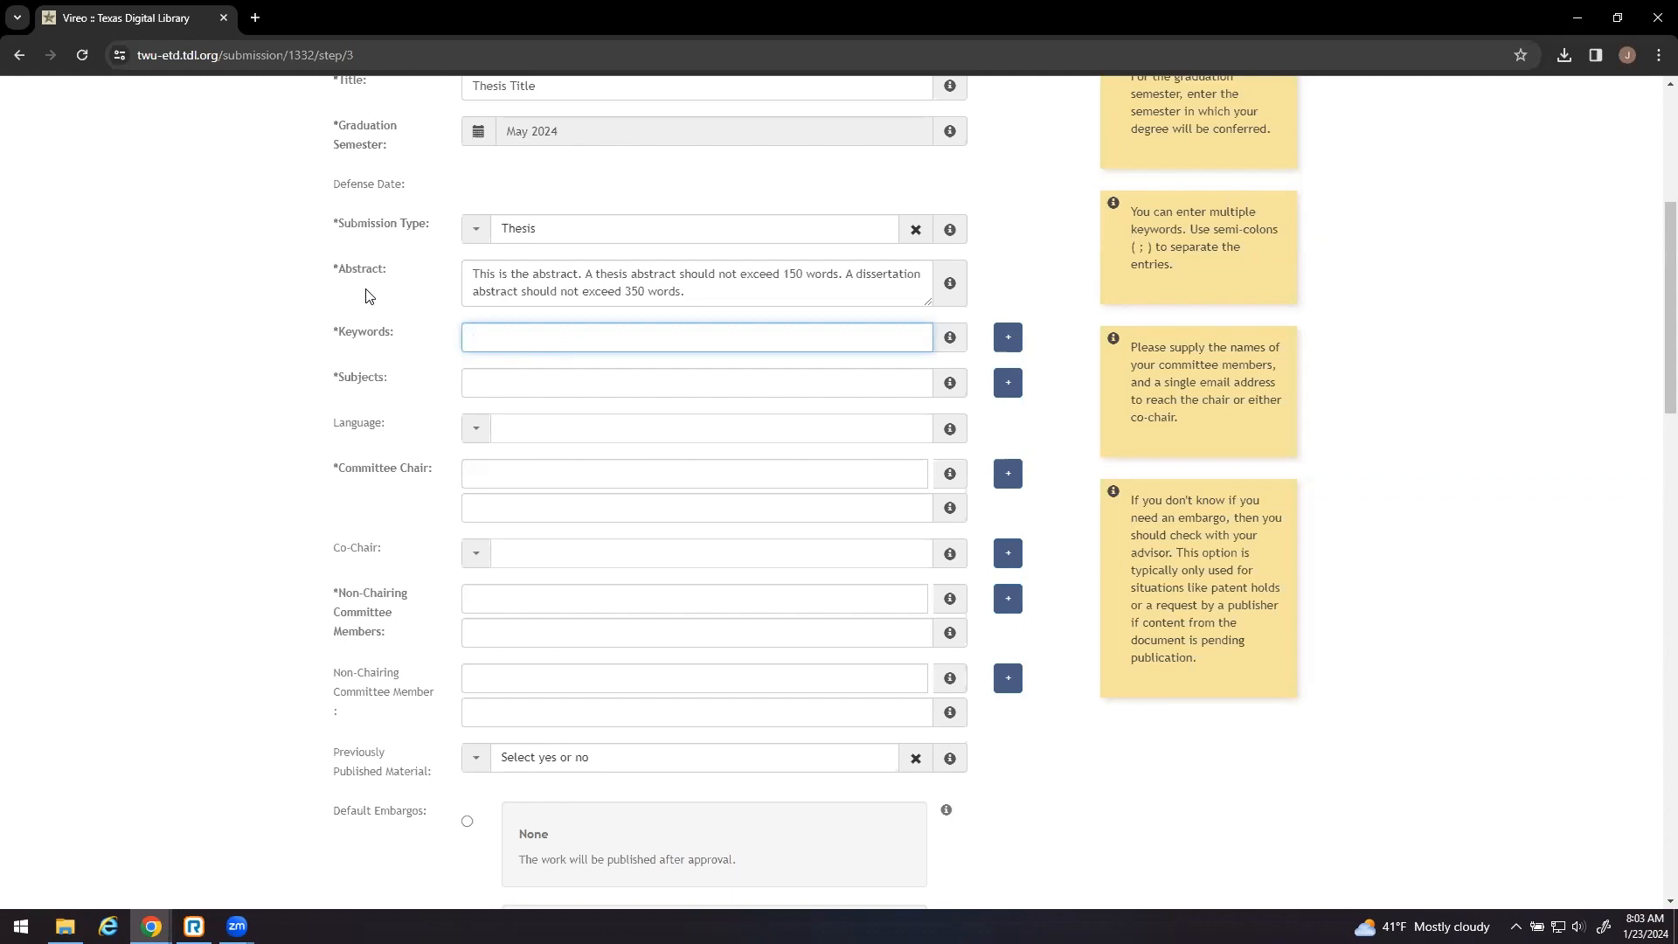
pyautogui.write('rhetoric; languag')
pyautogui.write('e; Poe')
pyautogui.click(487, 382)
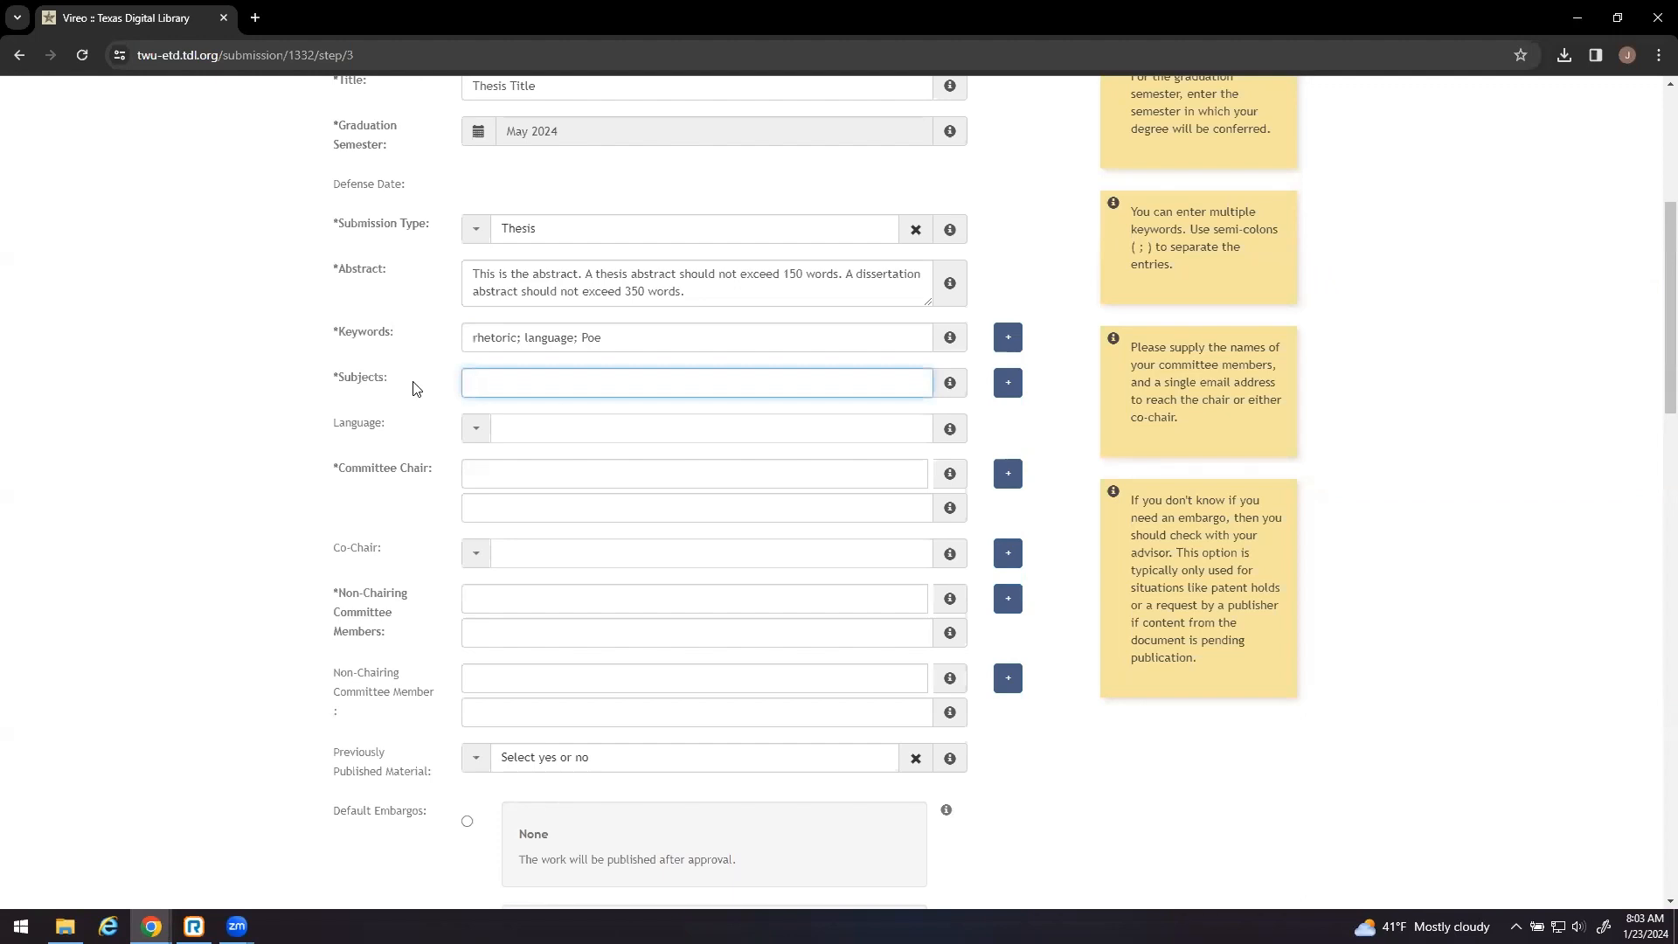
pyautogui.write('gothic litearature; rhetoric; English')
# - Set the language to English and enter the committee chair's name and e-mail
pyautogui.click(476, 428)
pyautogui.click(500, 463)
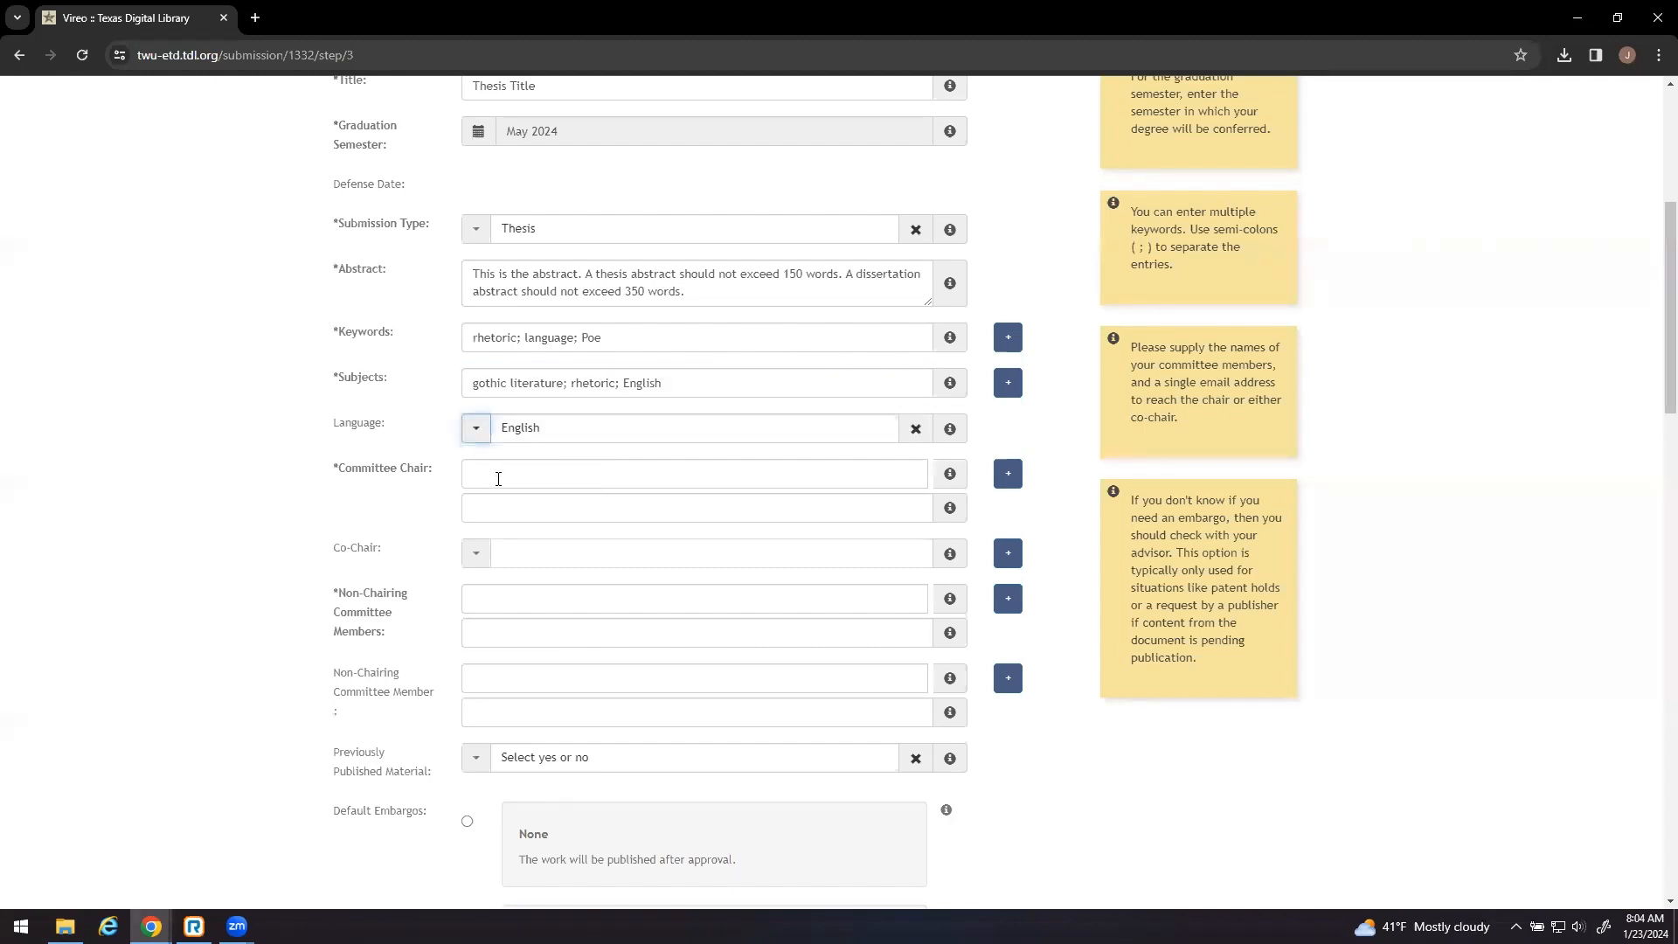
pyautogui.click(498, 474)
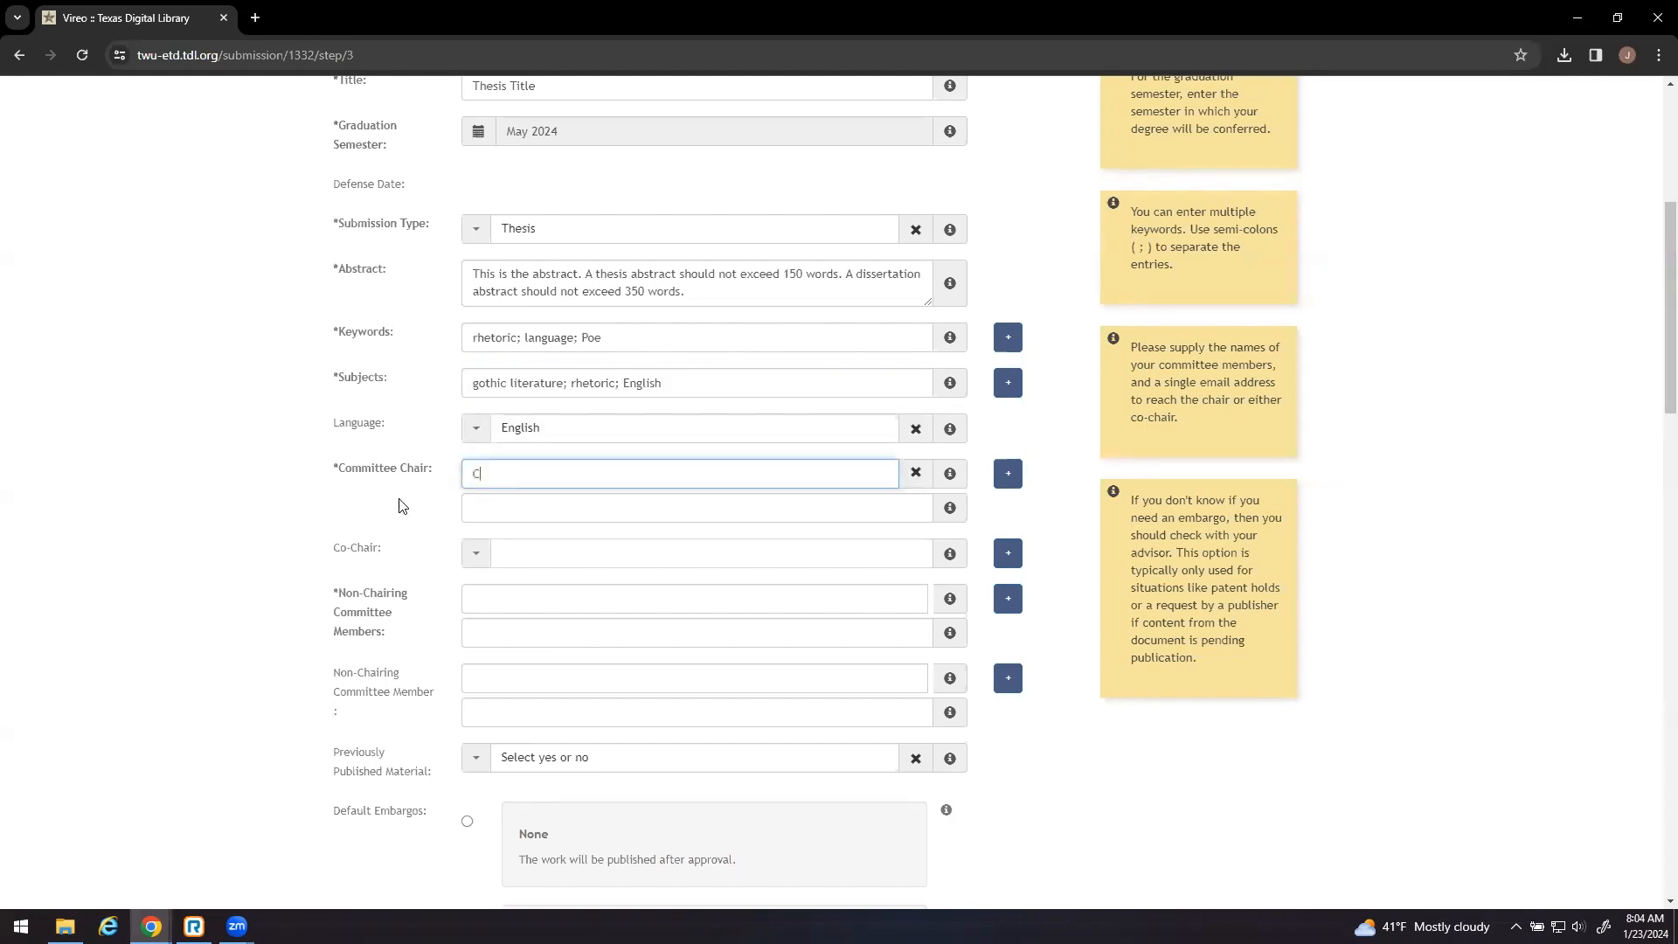
pyautogui.click(490, 507)
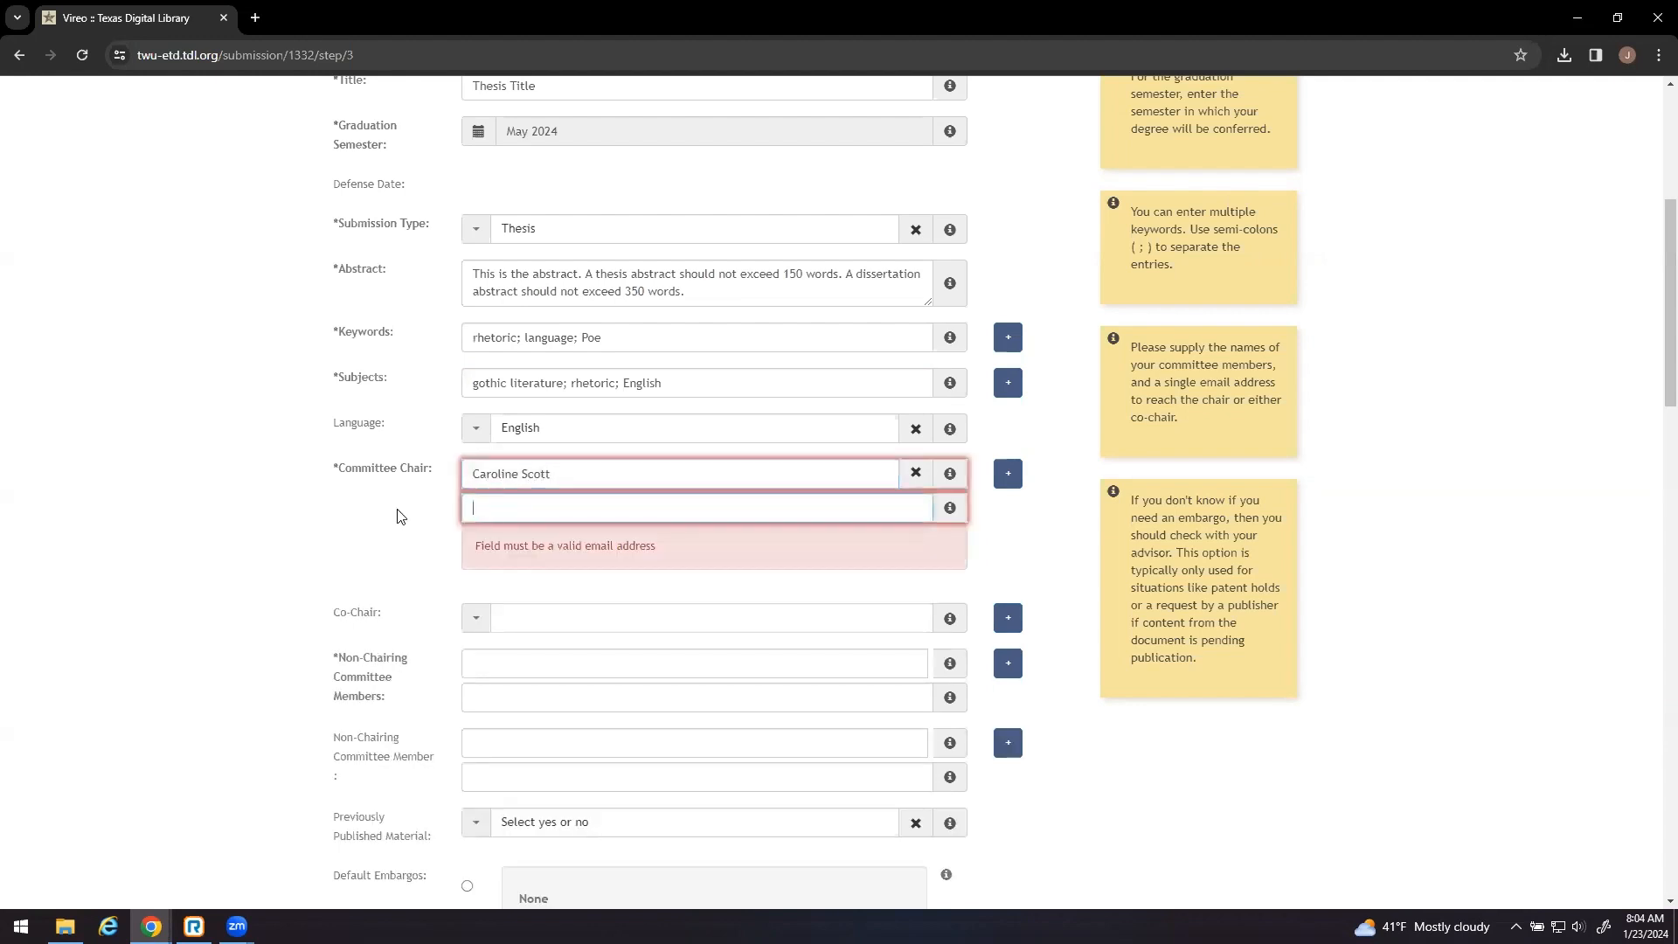
pyautogui.click(398, 515)
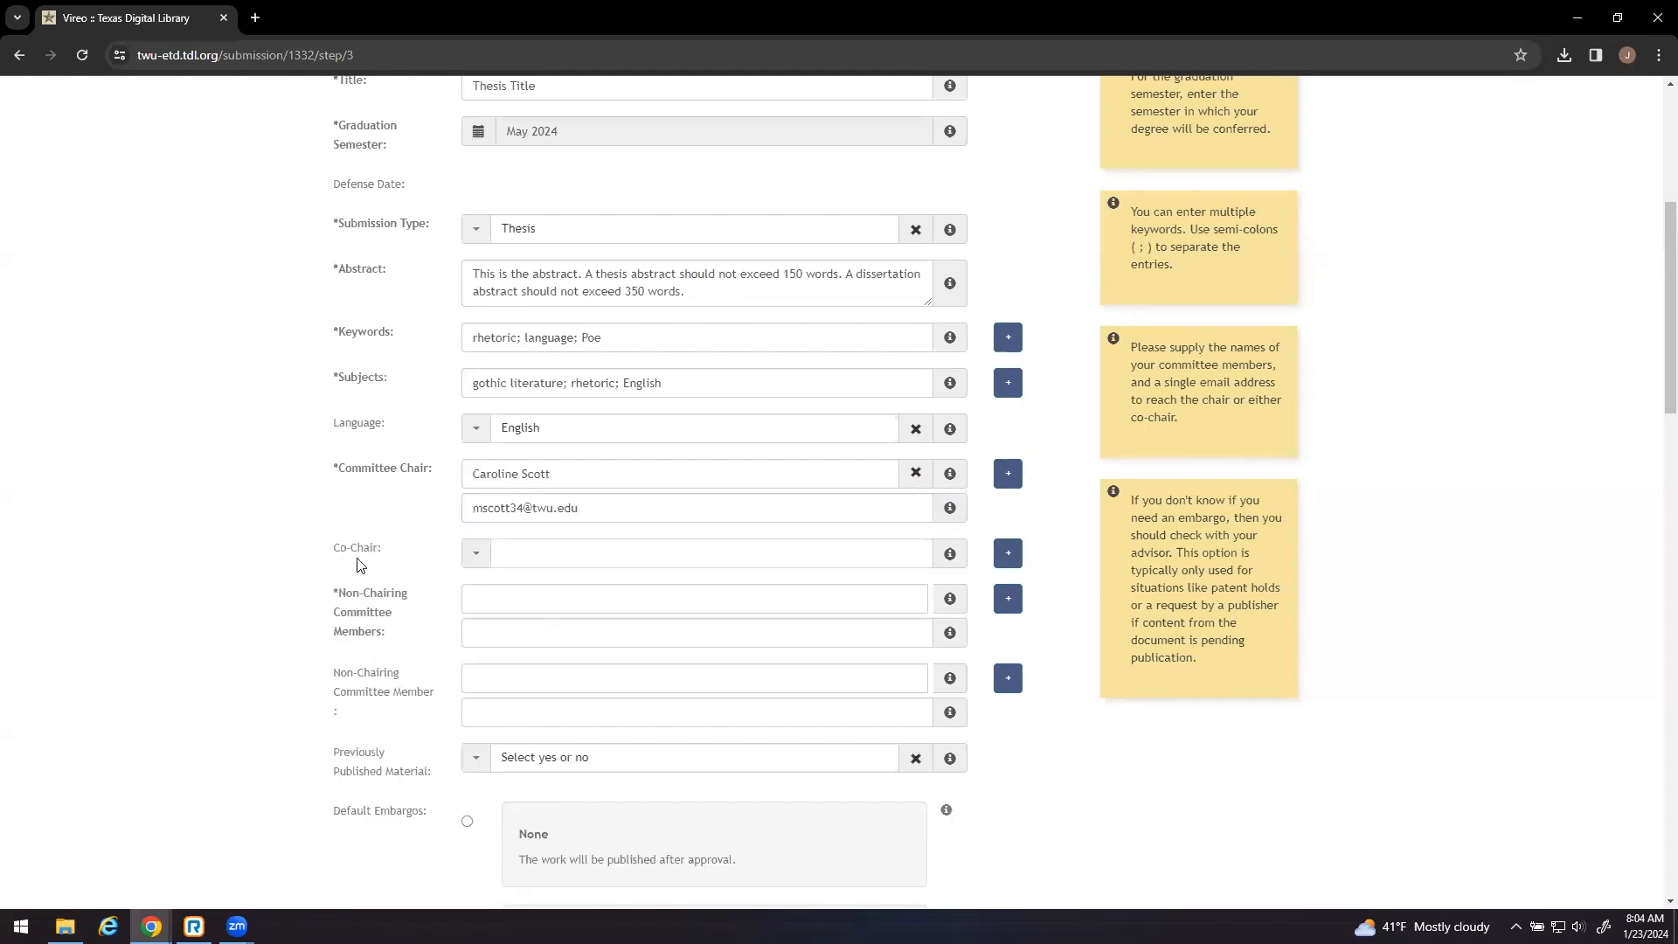
# - Enter the non-chairing committee member's name and e-mail address
pyautogui.click(511, 596)
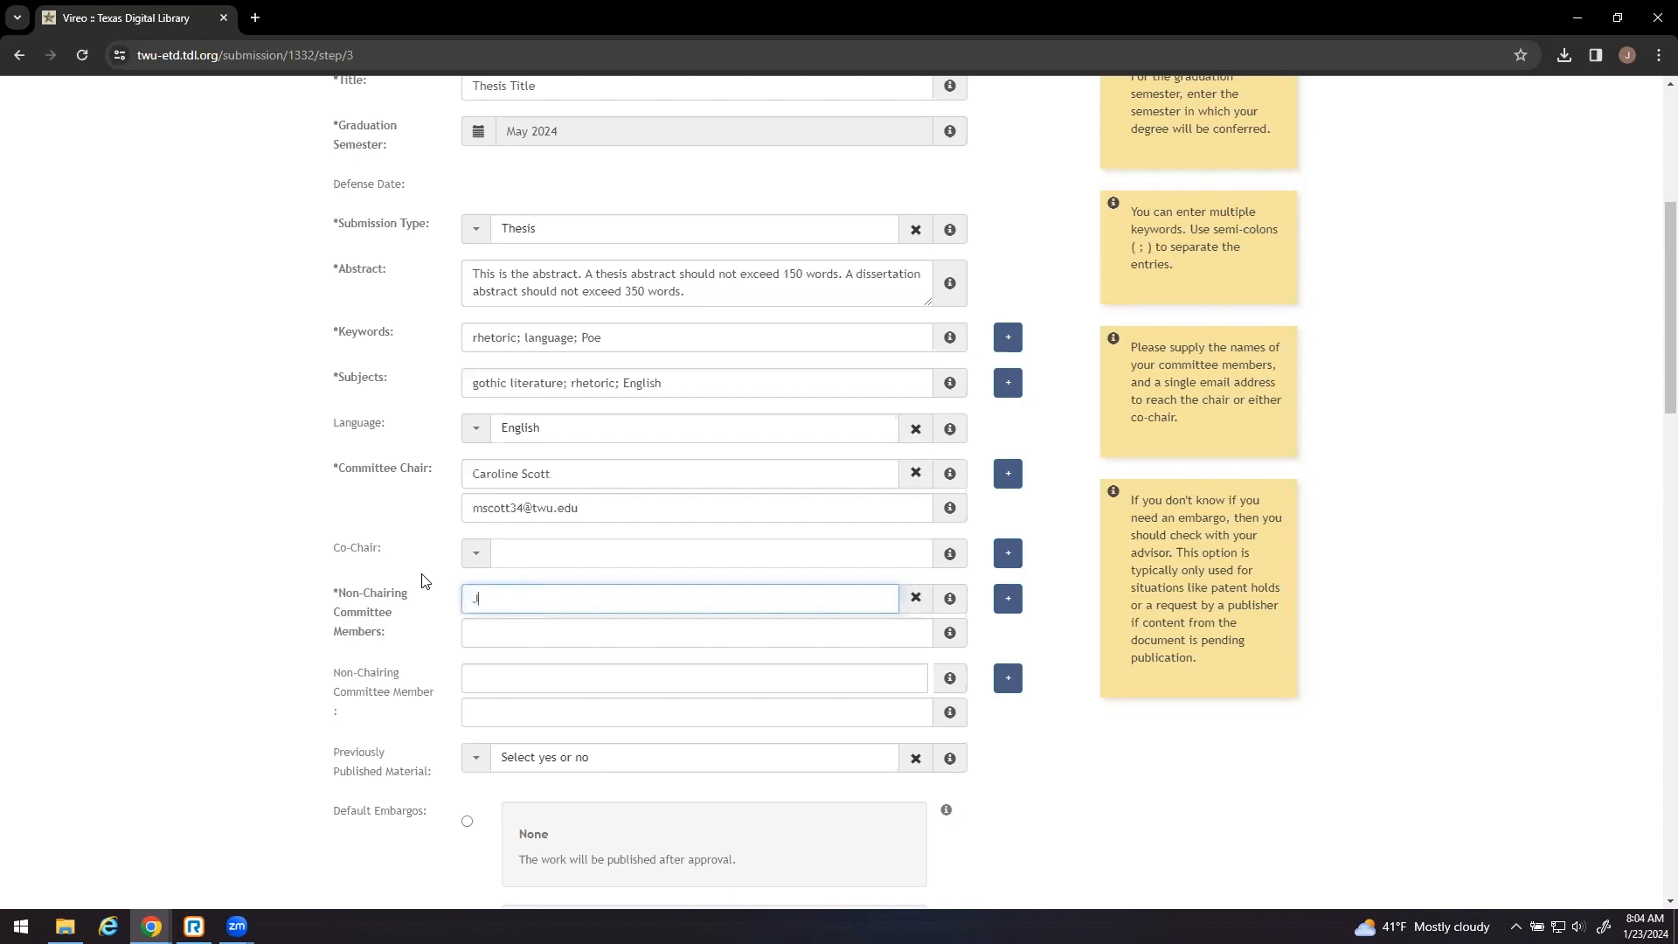
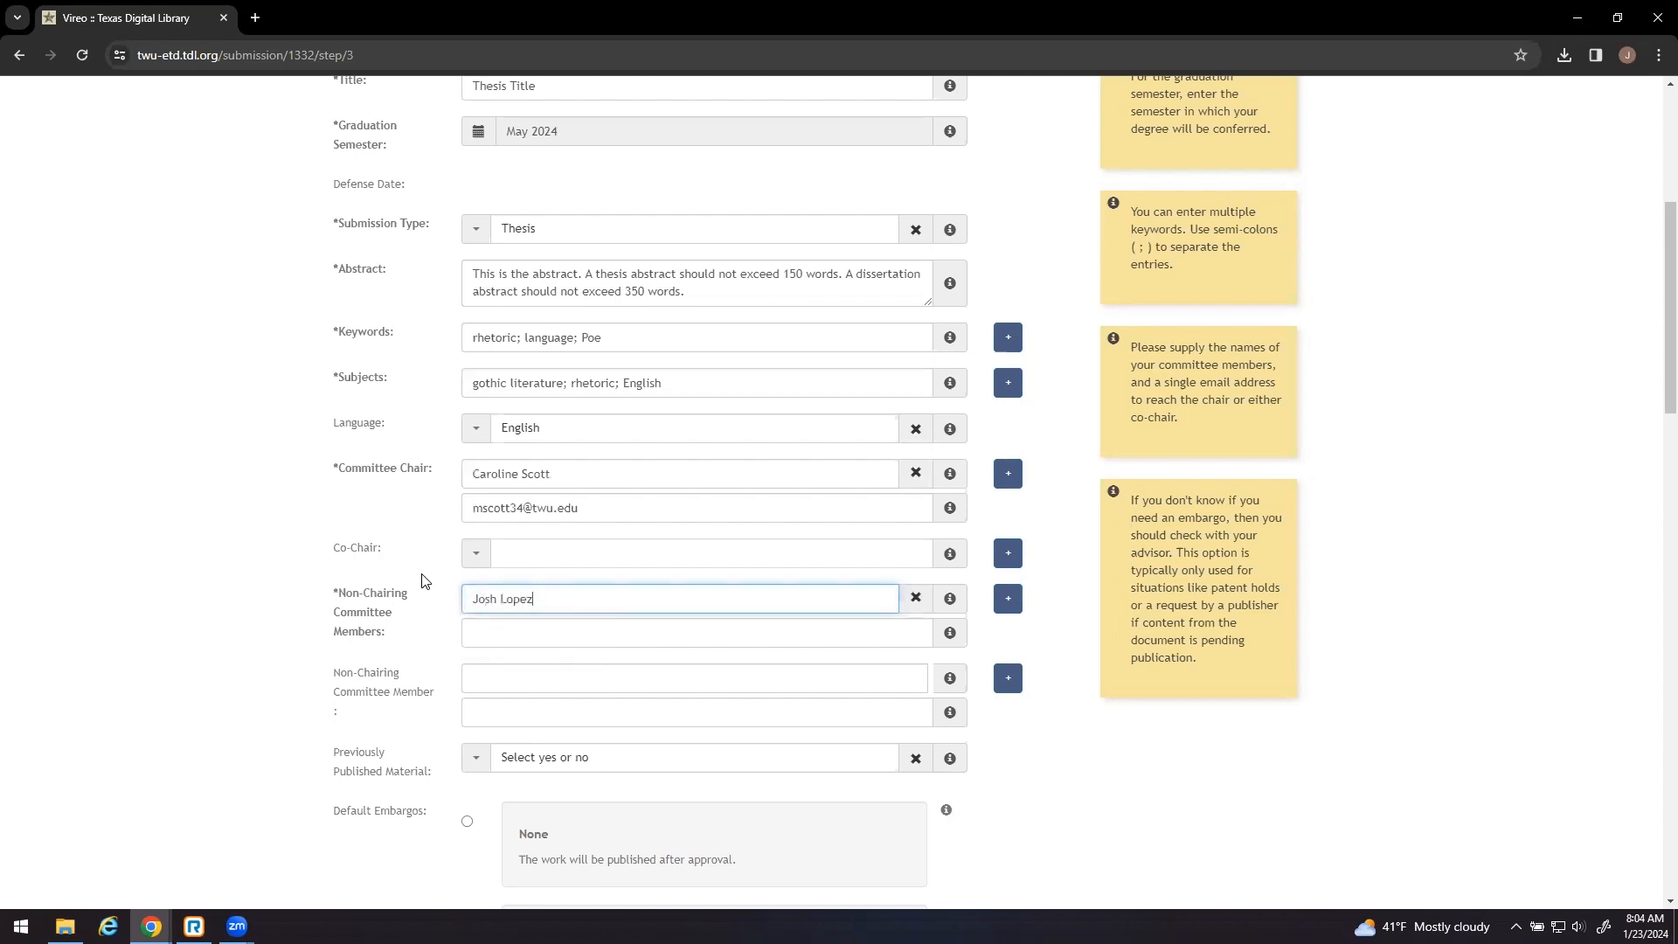
pyautogui.click(519, 633)
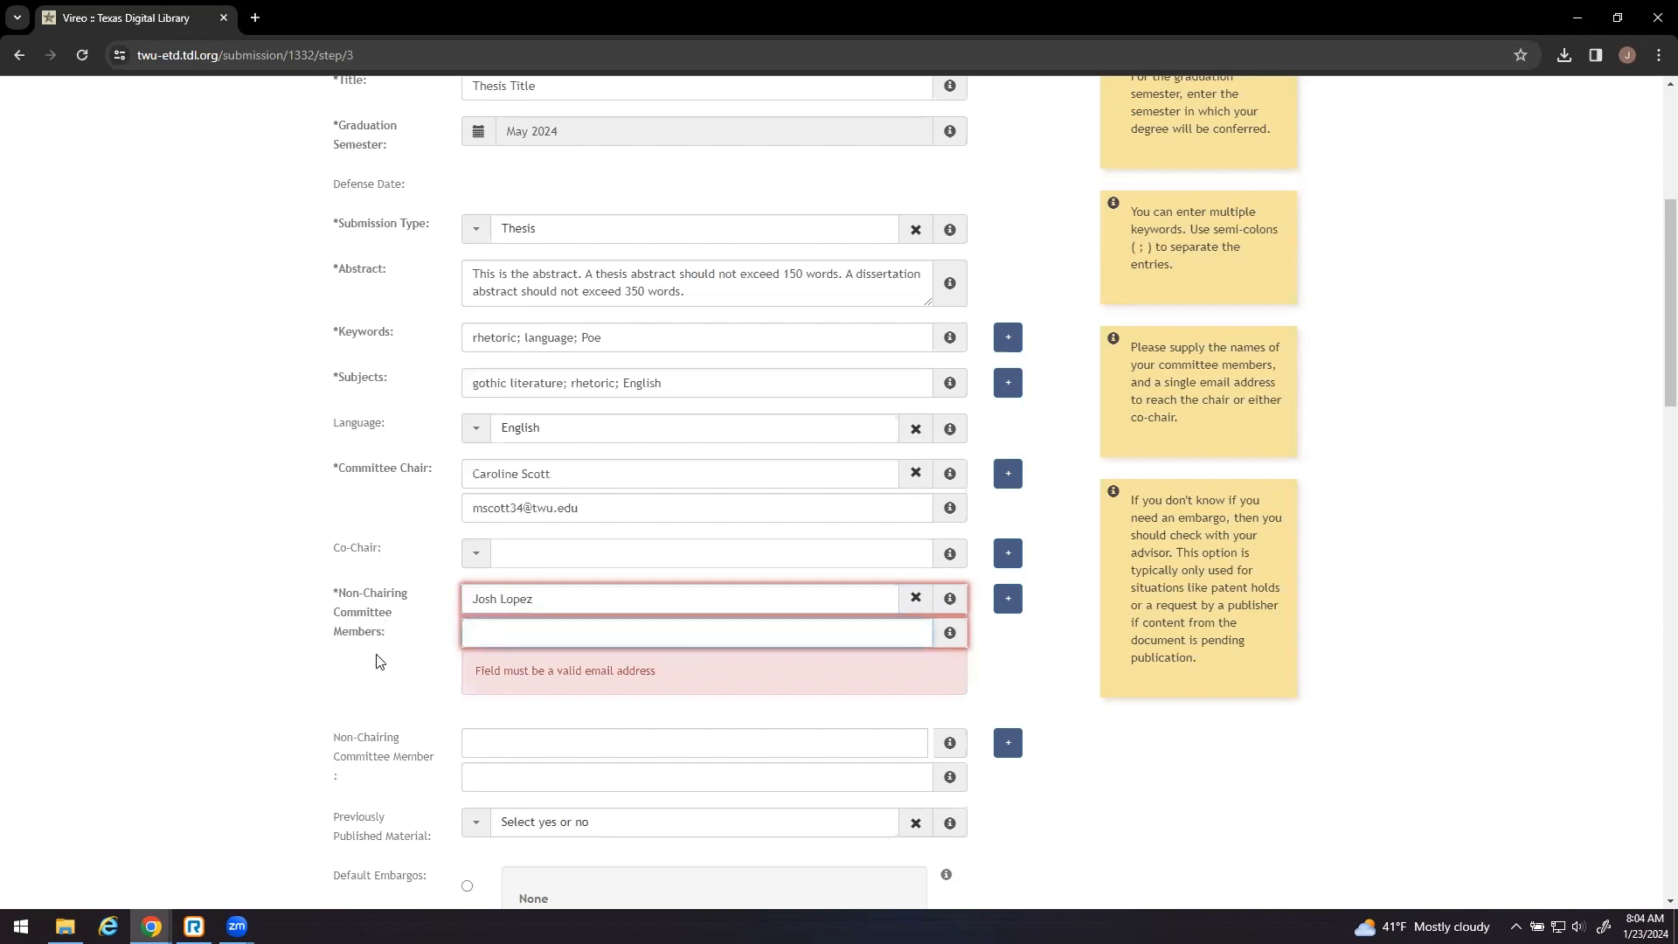
# - Set Previously Published Material to No
pyautogui.click(376, 662)
pyautogui.scroll(-4, 161, 626)
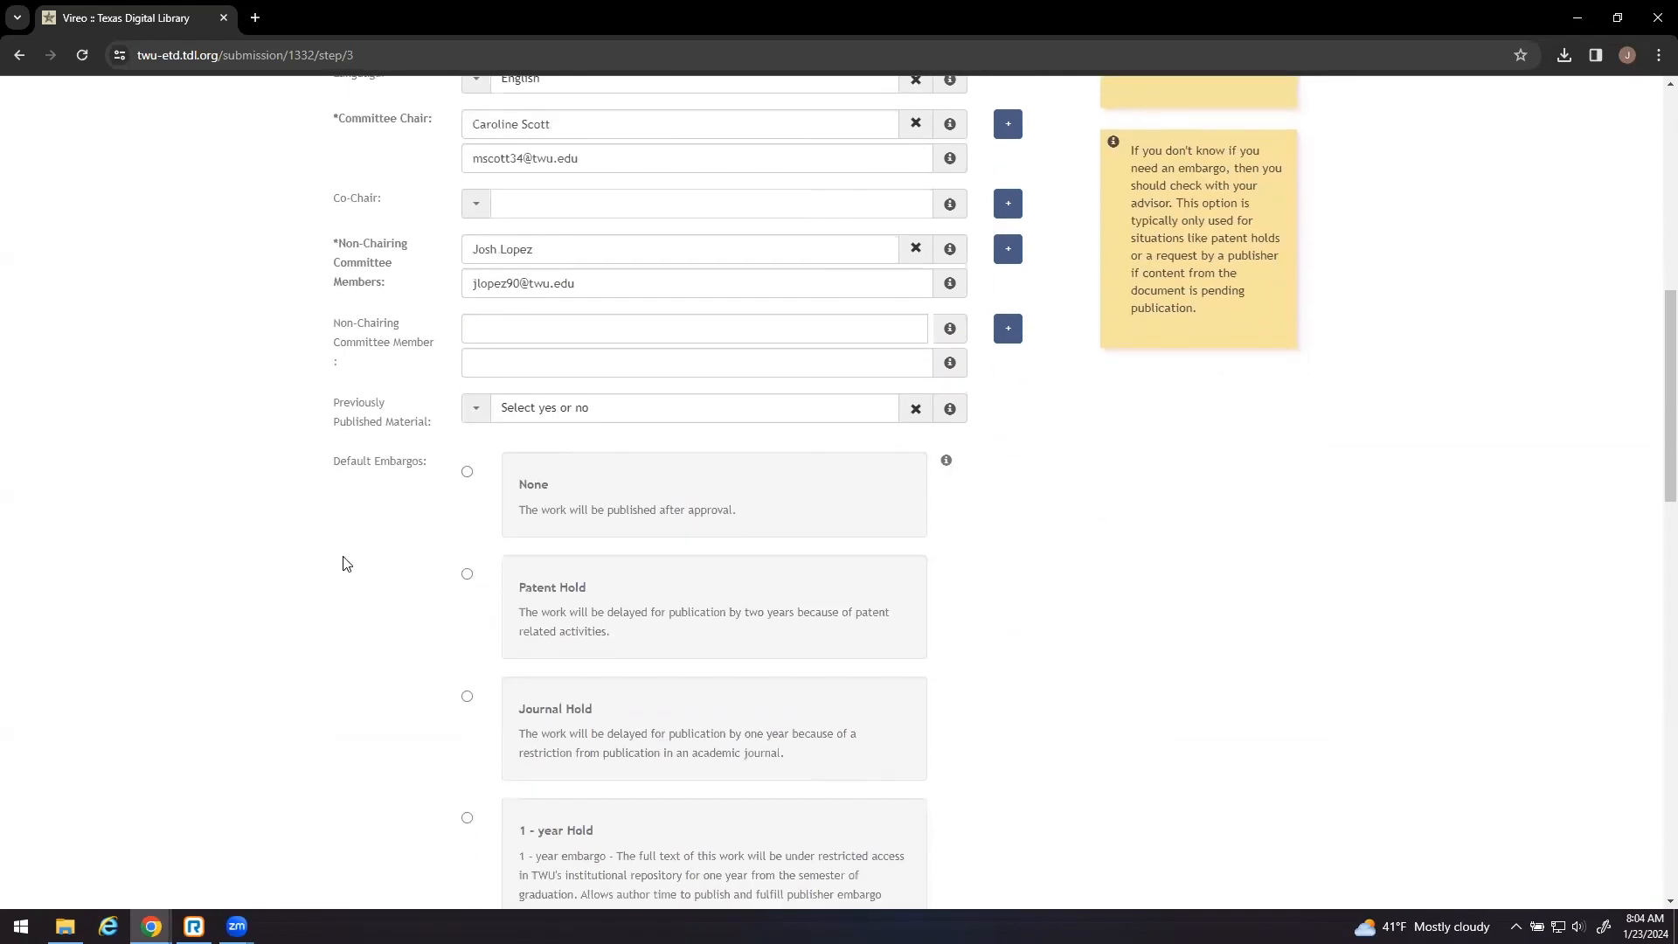
pyautogui.click(470, 418)
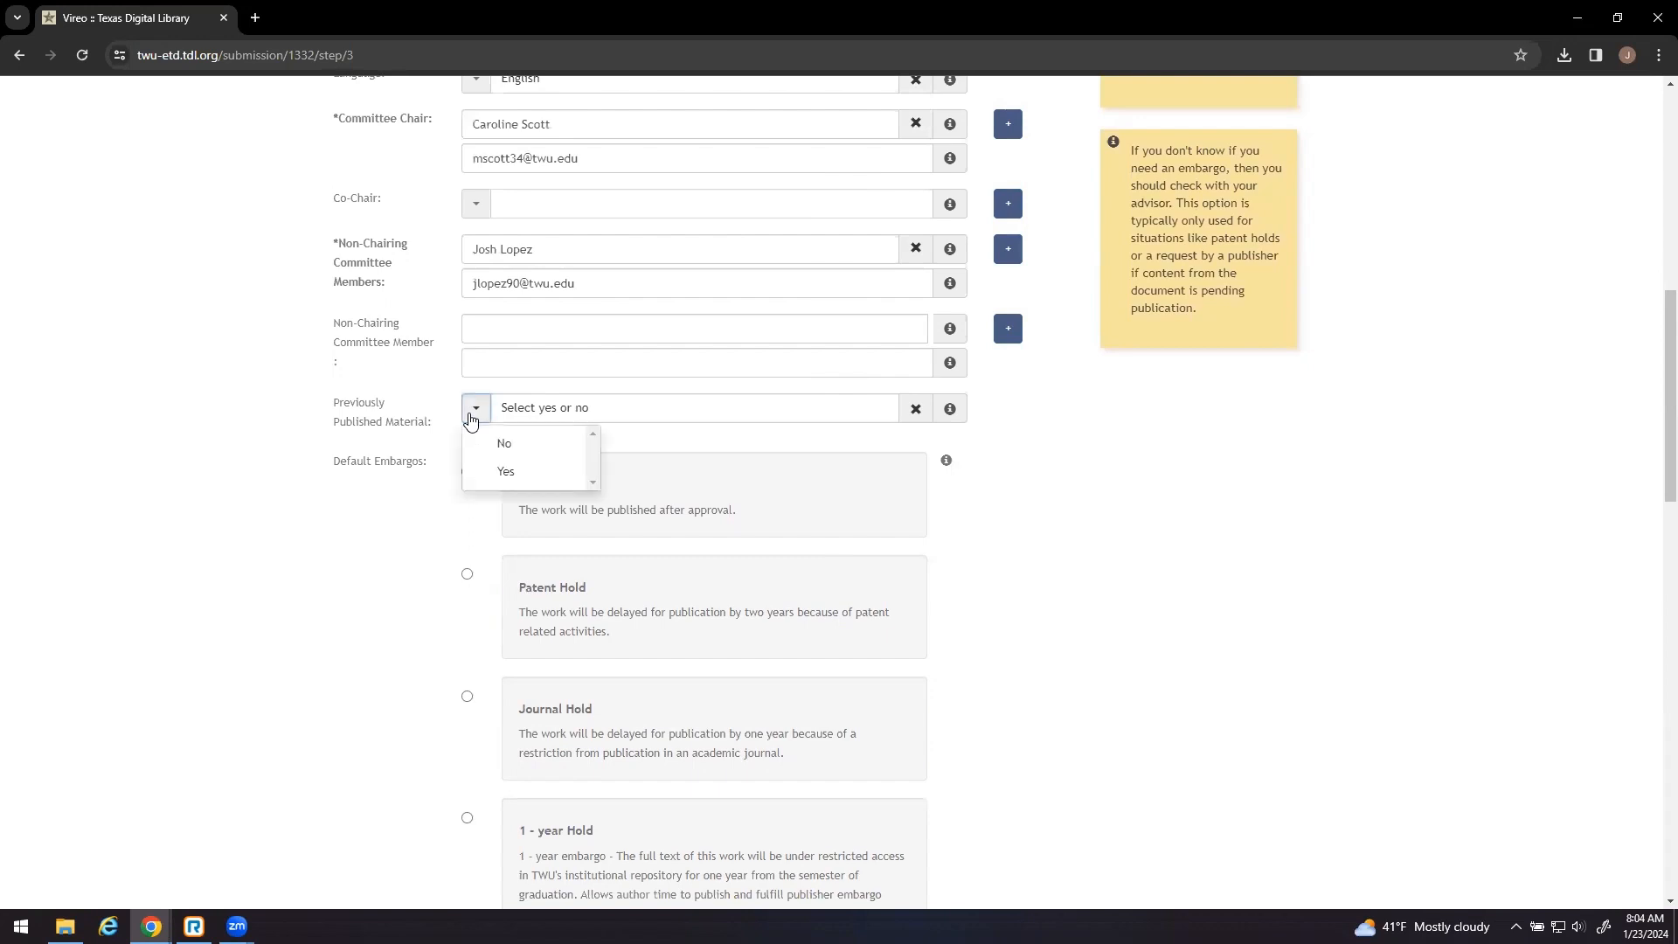
pyautogui.click(503, 441)
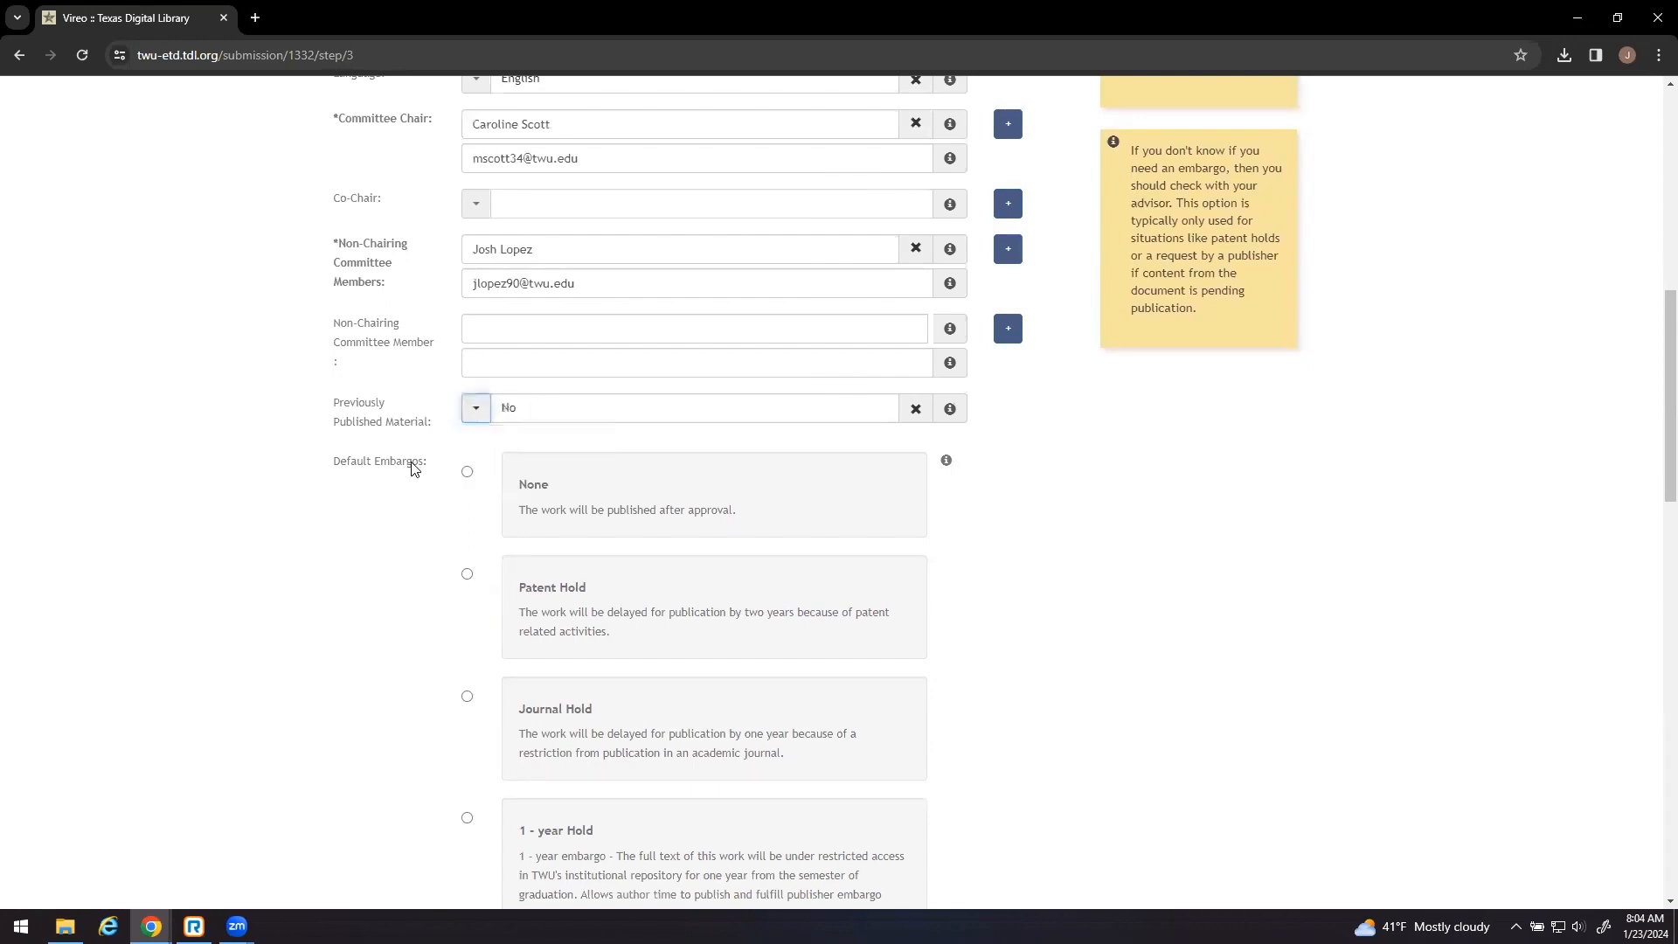
# - Select a 1-year Hold for the ProQuest embargo and proceed to File Upload
pyautogui.scroll(-3, 412, 469)
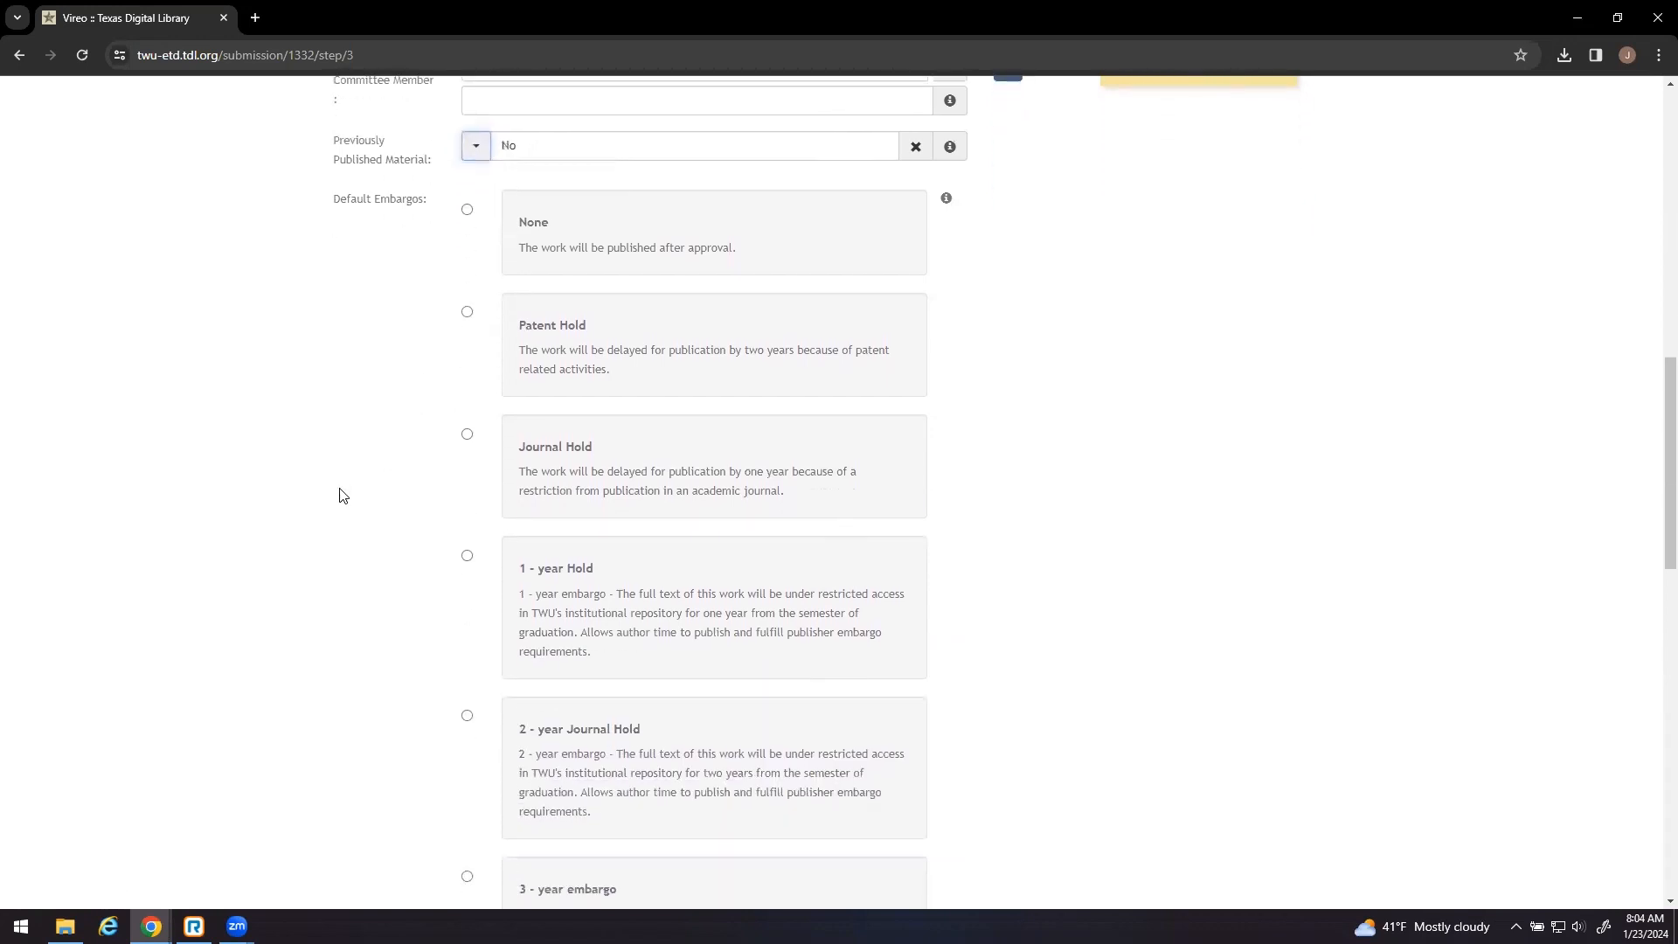
pyautogui.scroll(-1, 341, 496)
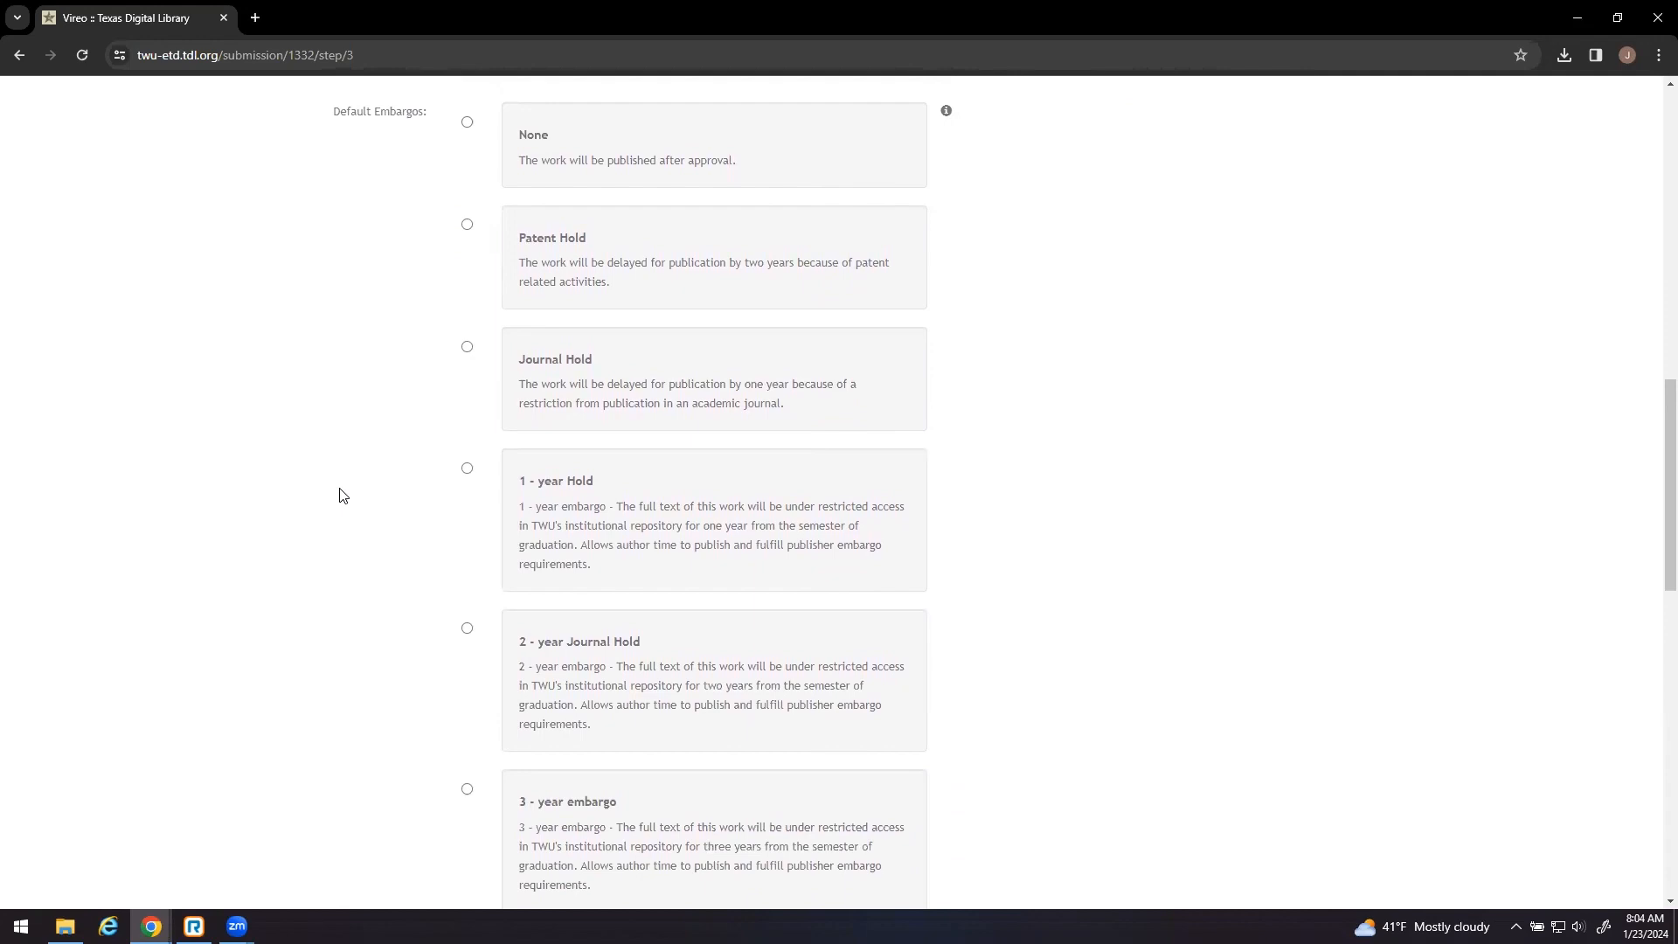
pyautogui.scroll(-1, 341, 495)
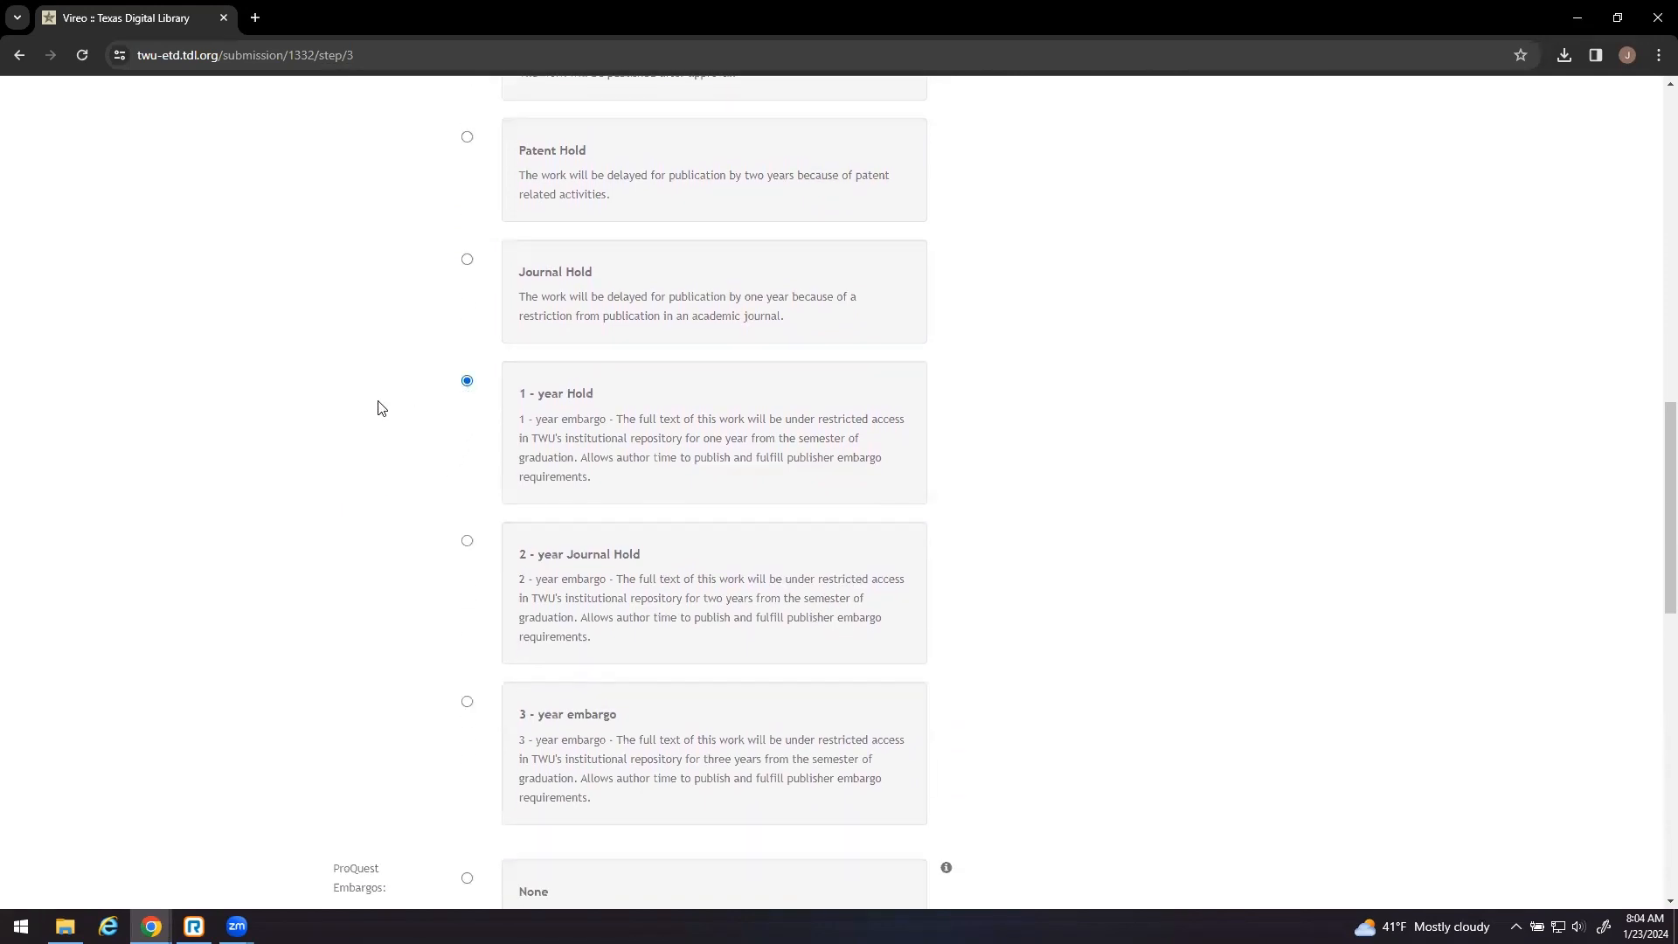
pyautogui.scroll(-4, 381, 409)
pyautogui.scroll(-3, 381, 409)
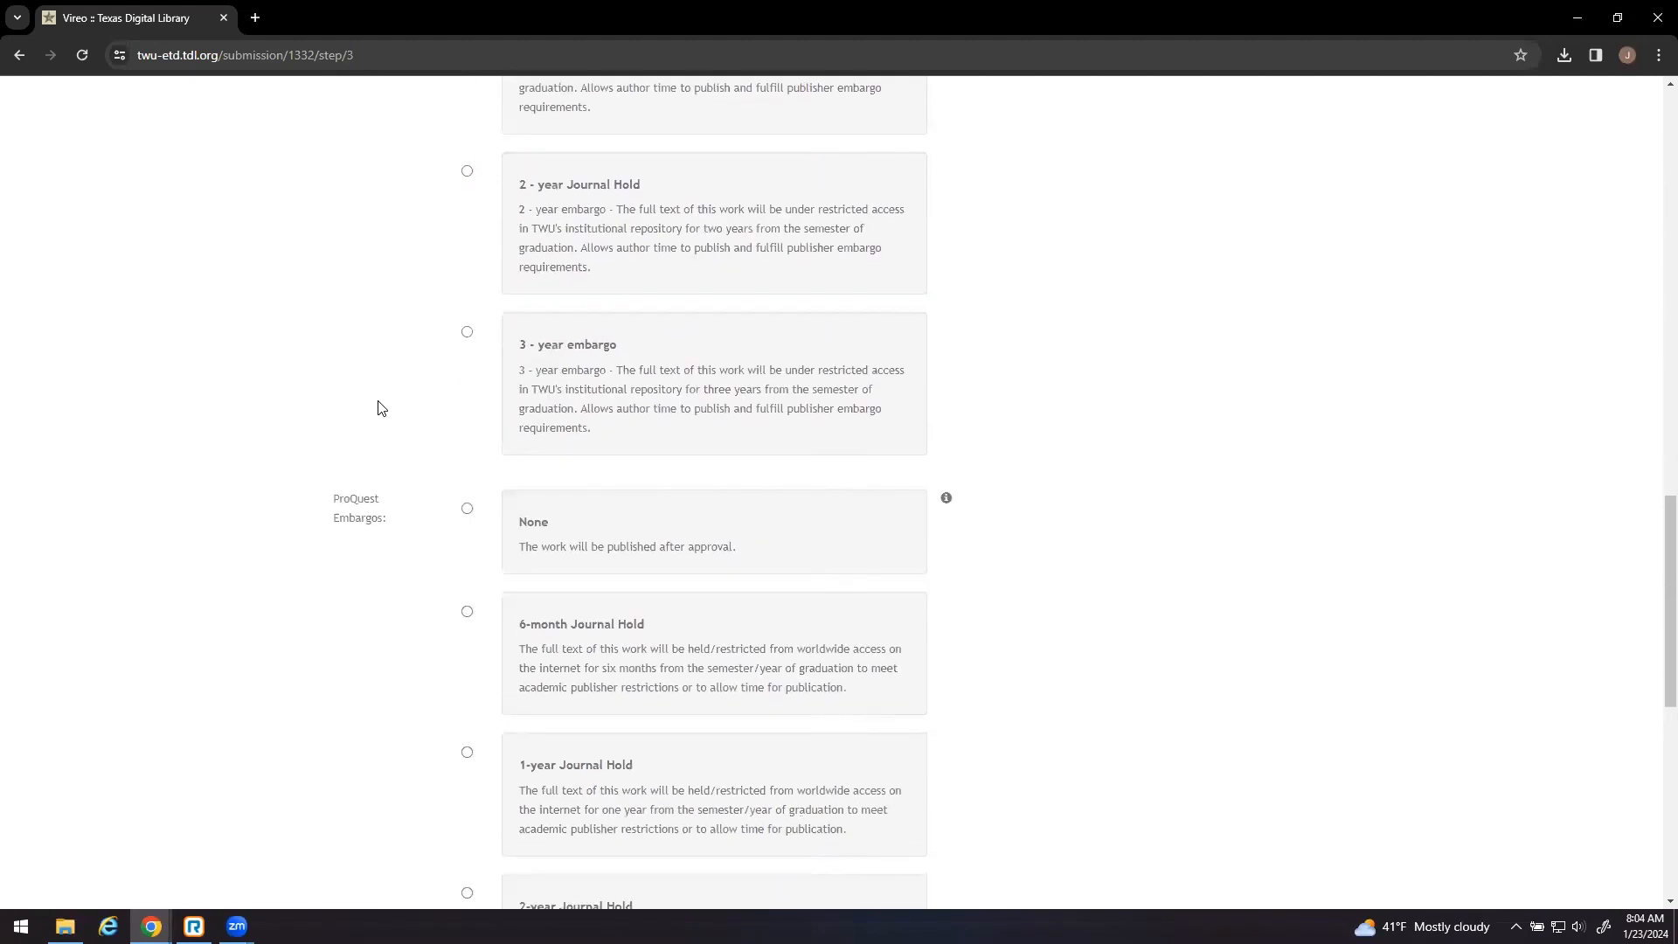
pyautogui.scroll(-2, 381, 408)
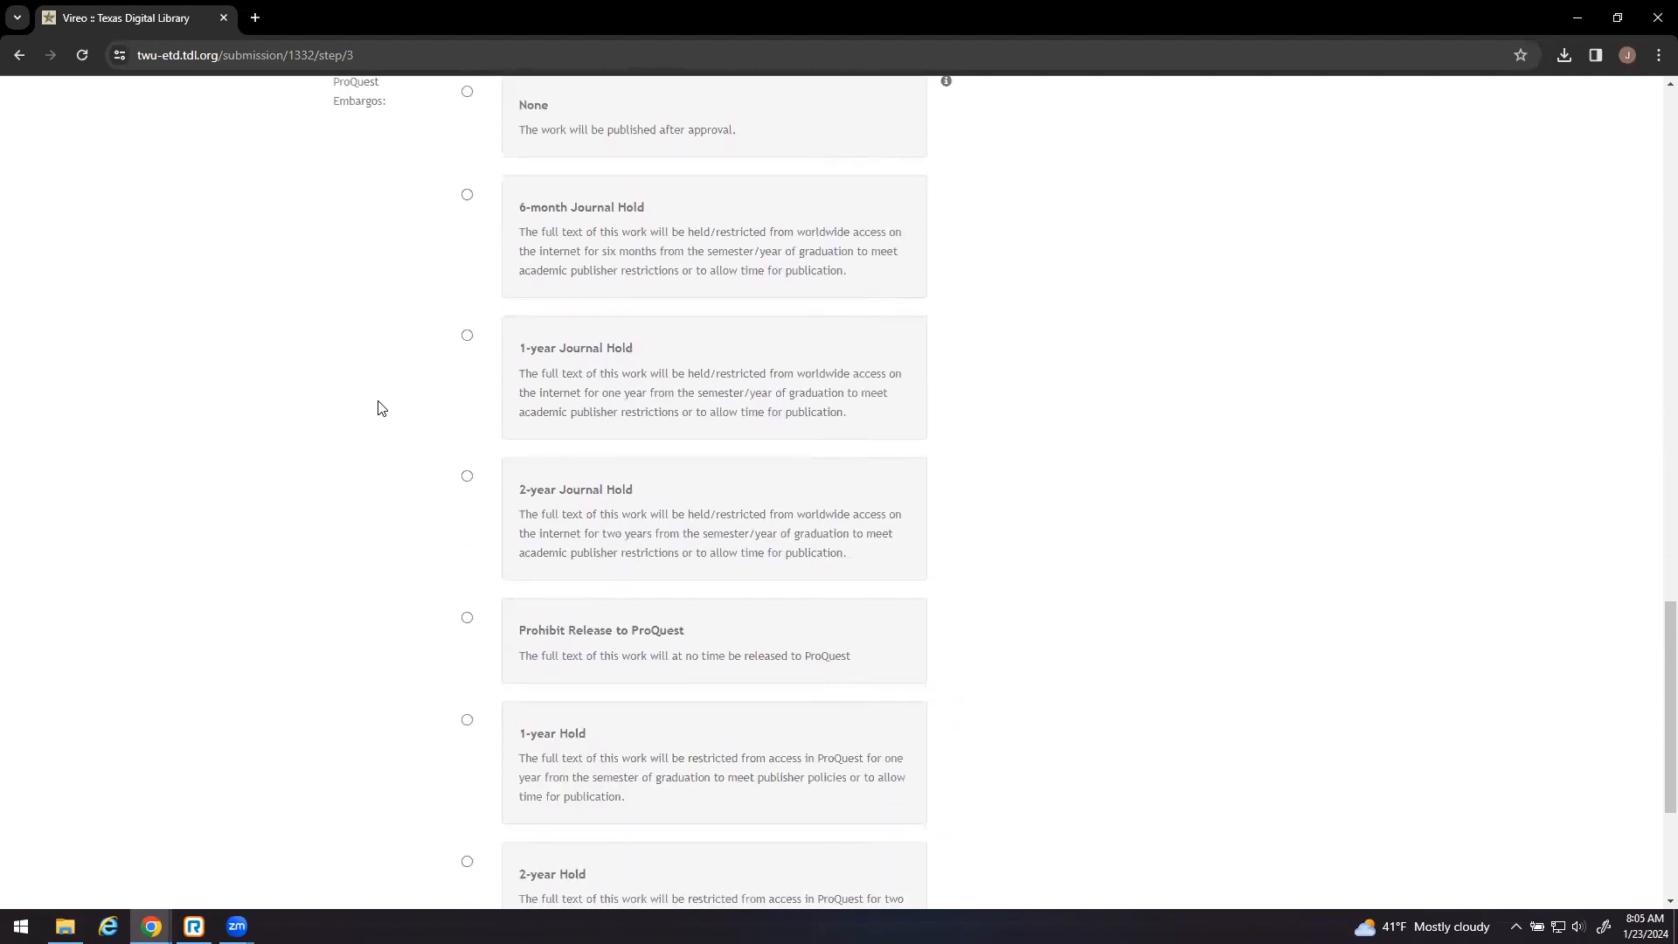
pyautogui.scroll(-3, 381, 408)
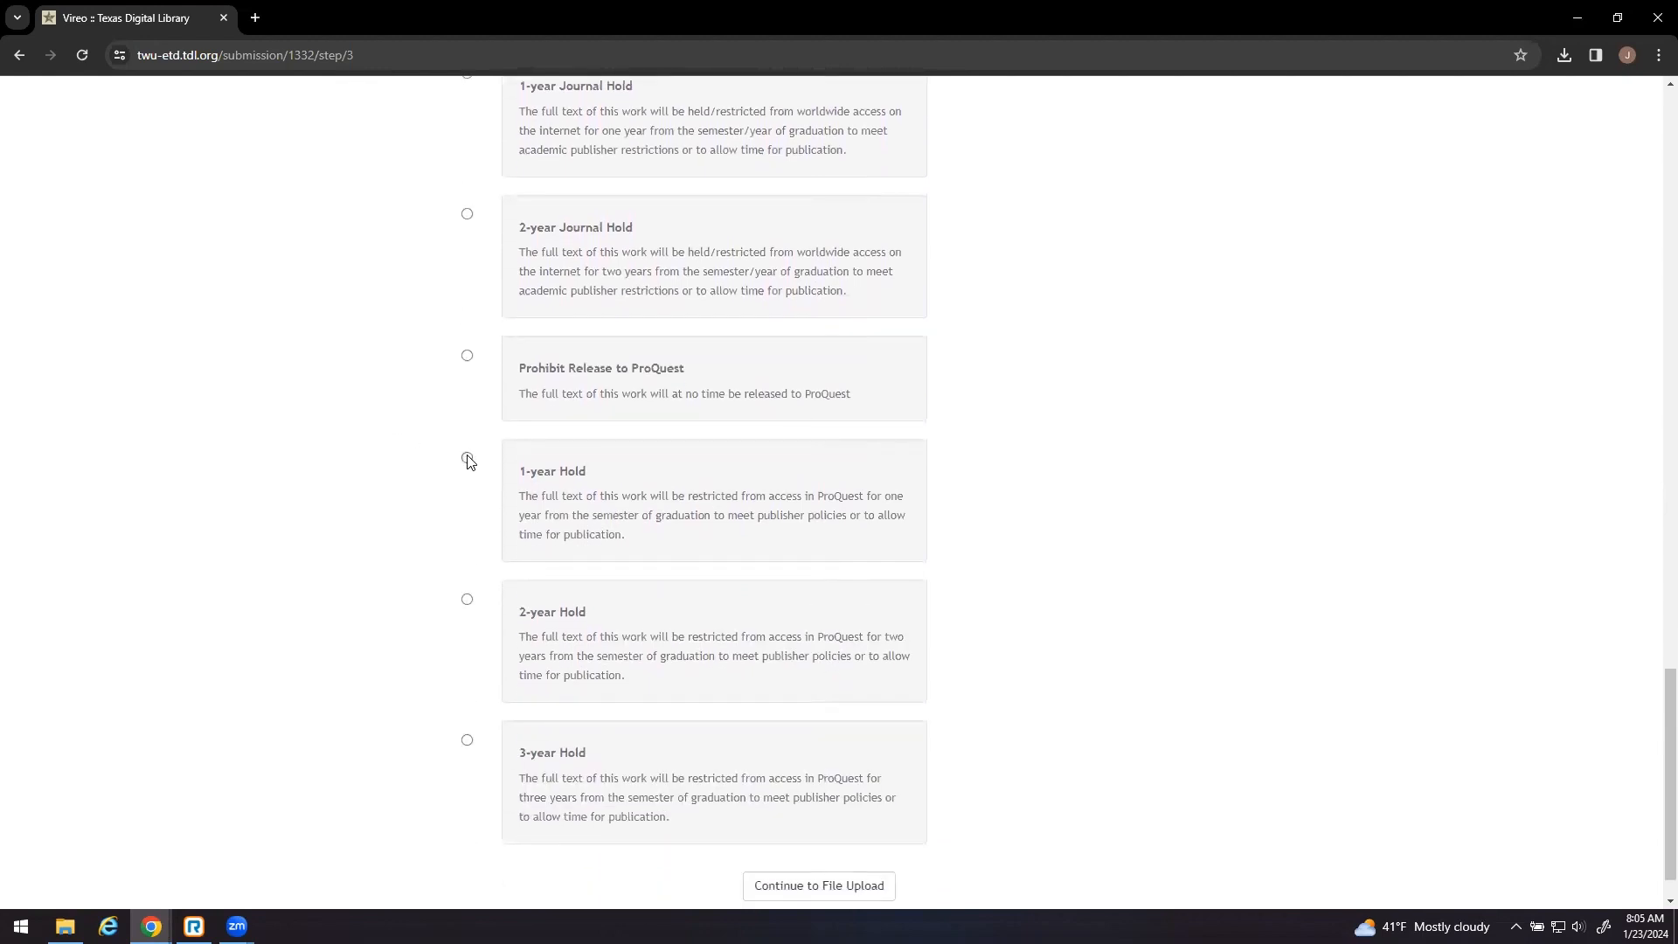
pyautogui.click(468, 458)
pyautogui.scroll(-1, 906, 551)
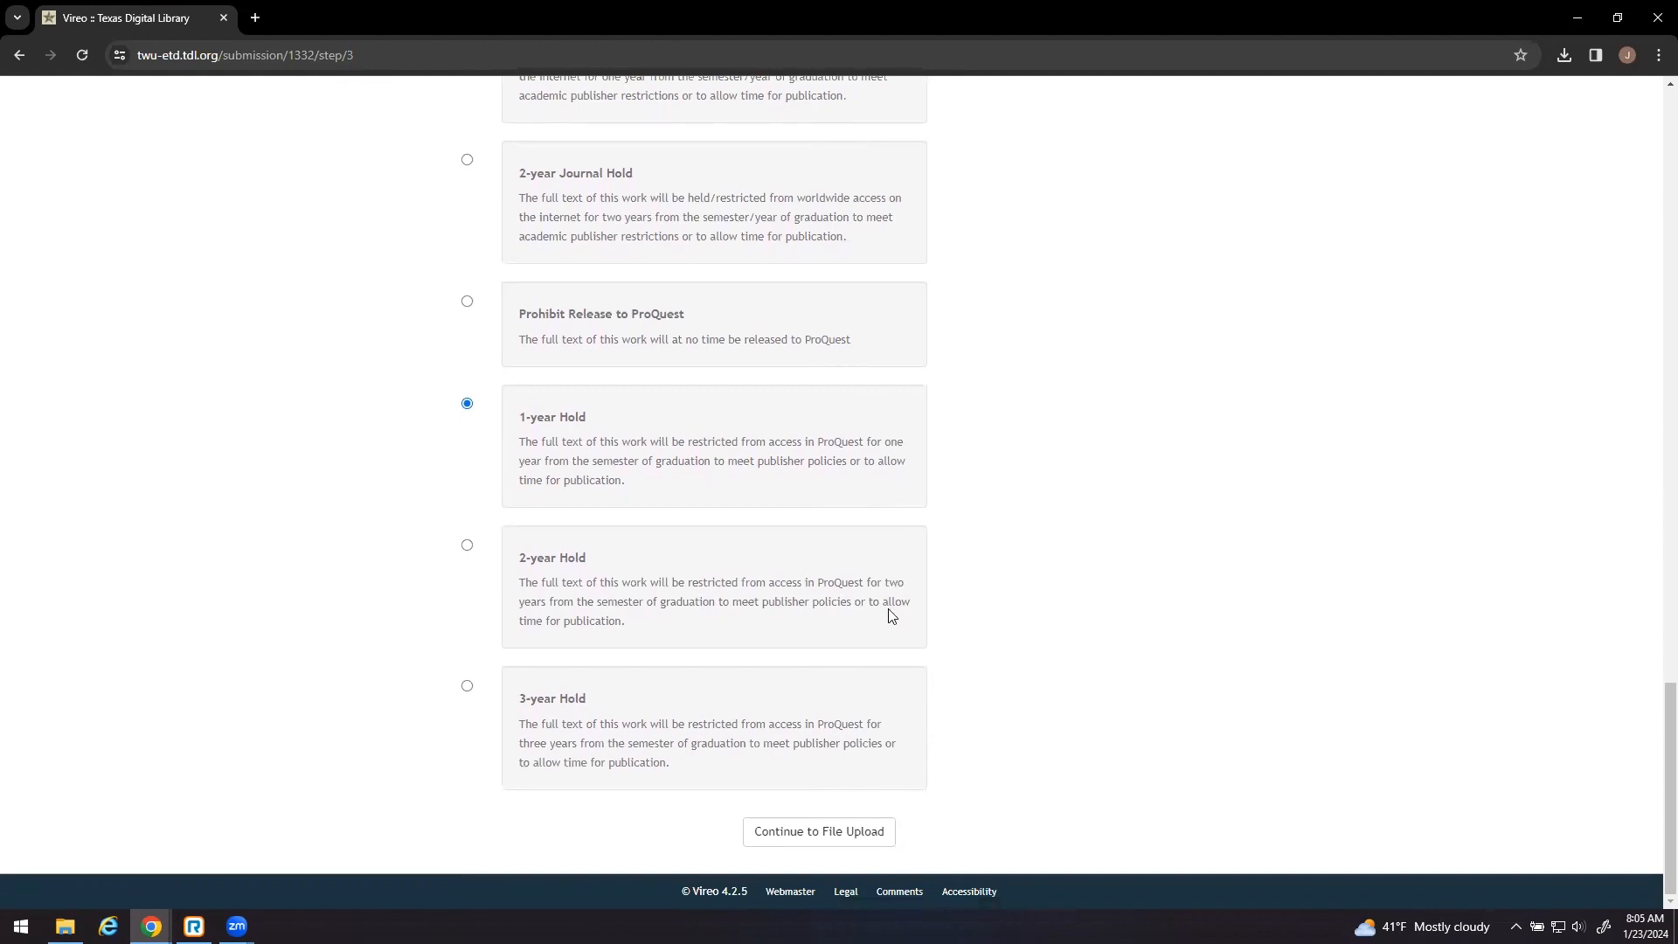
pyautogui.scroll(1, 860, 542)
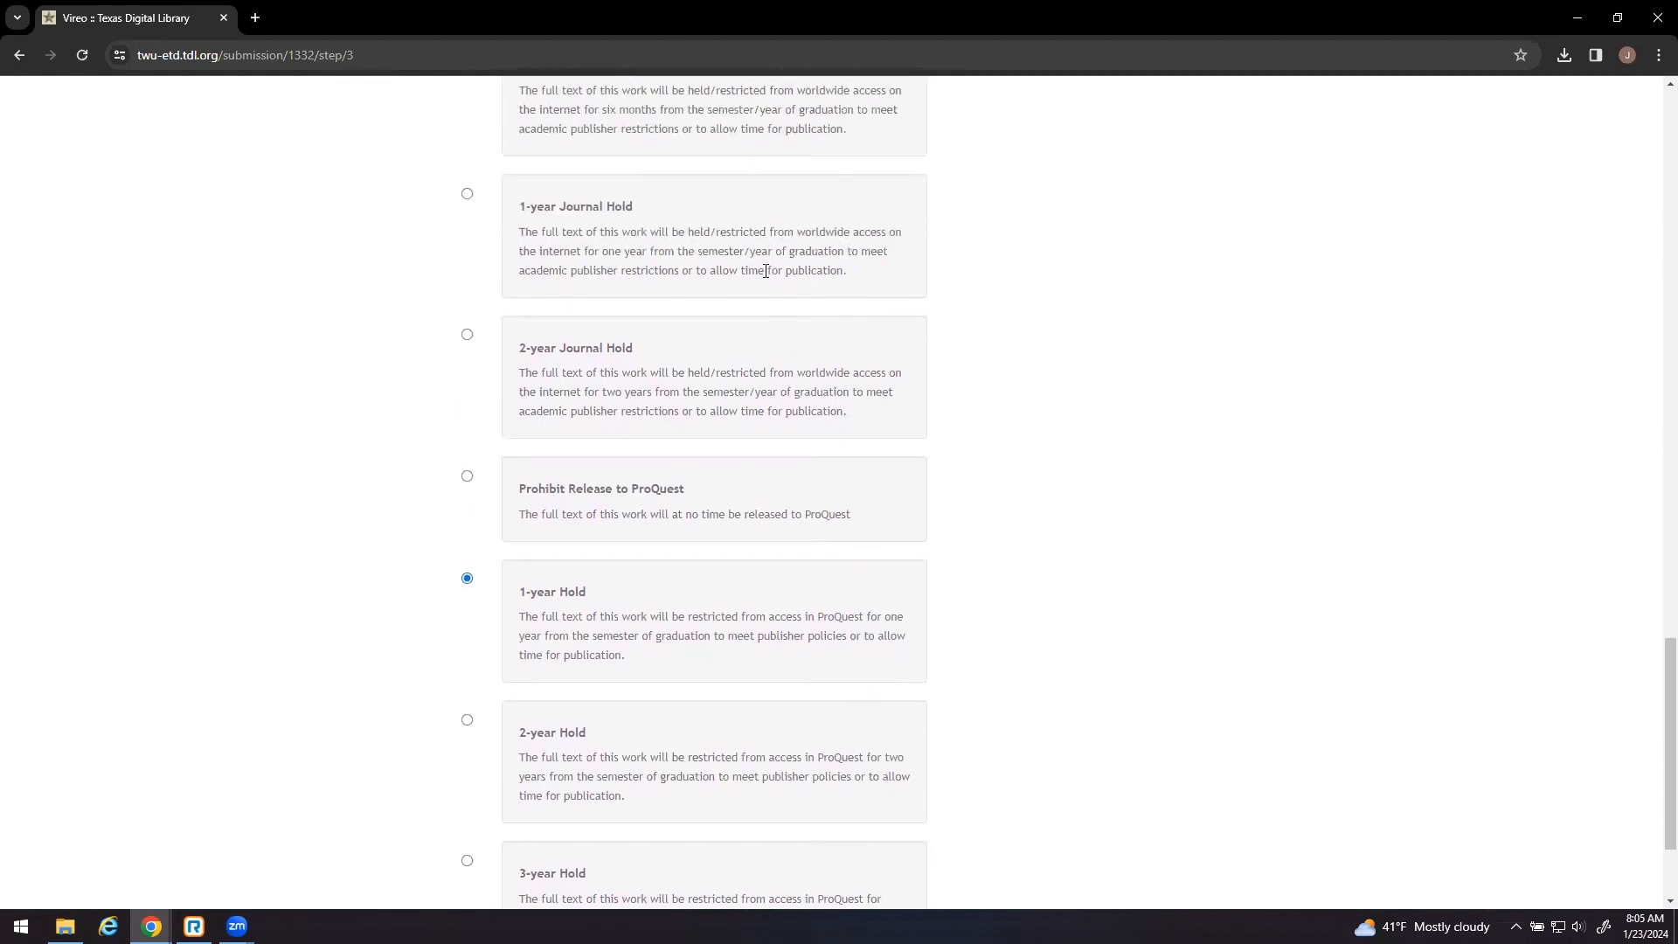
pyautogui.scroll(-1, 865, 682)
pyautogui.click(816, 841)
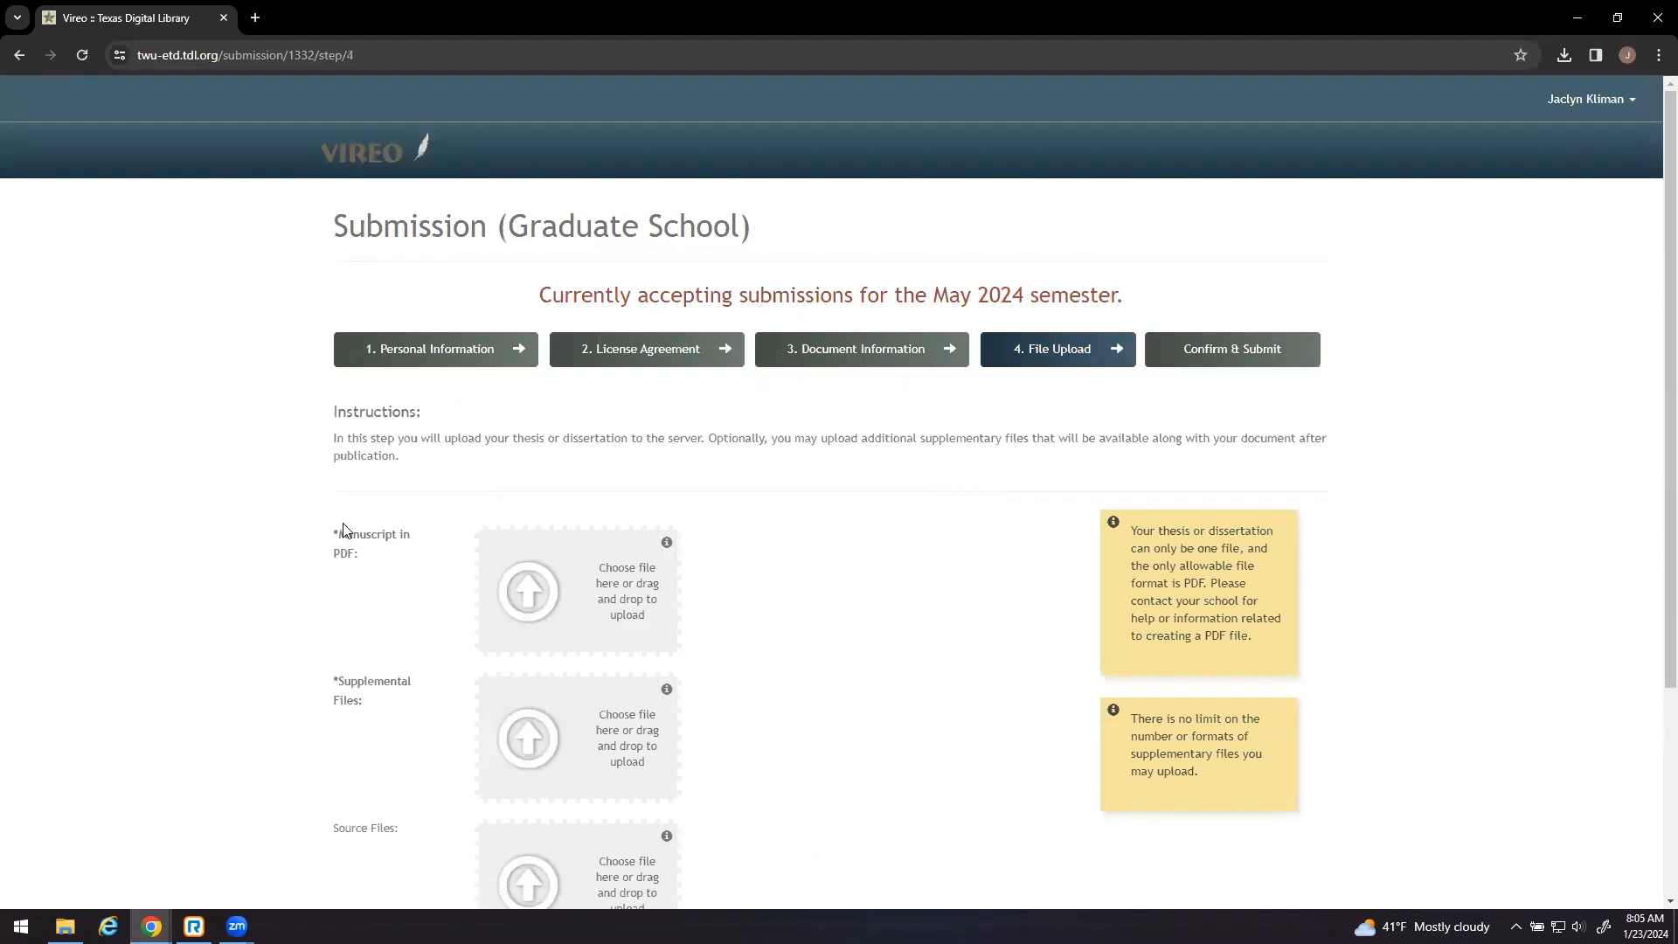
# - Upload 'Graduate School Technical Manual' from the Desktop as the manuscript PDF
pyautogui.moveTo(341, 542); pyautogui.dragTo(359, 563)
pyautogui.click(437, 617)
pyautogui.click(549, 589)
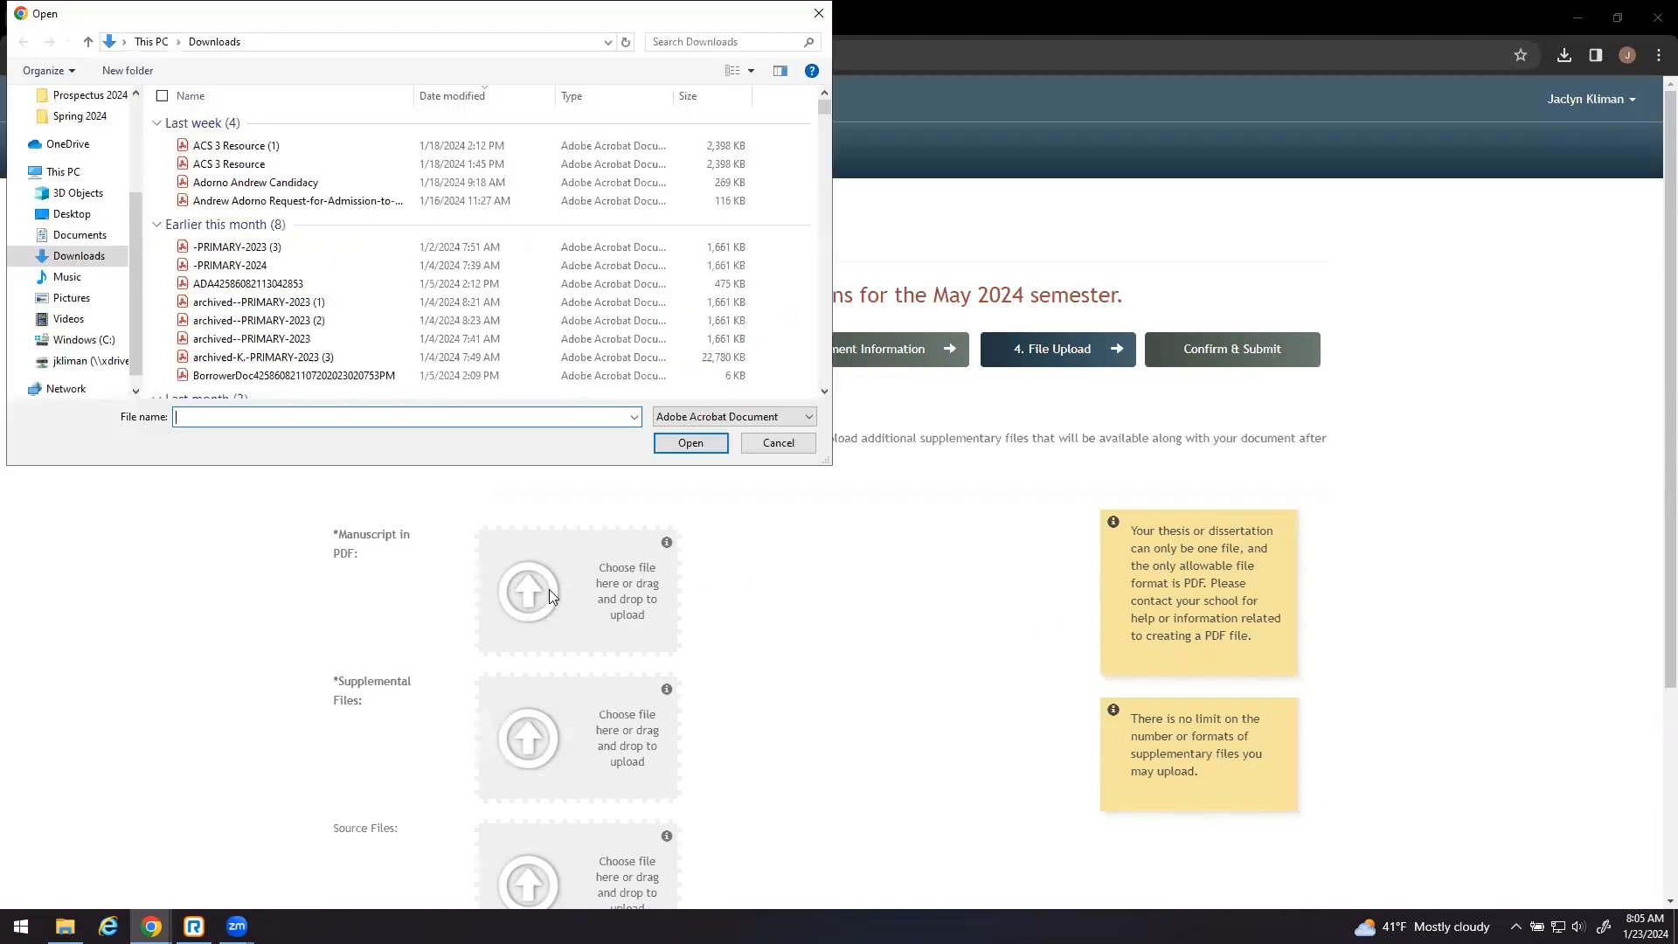
pyautogui.scroll(3, 77, 263)
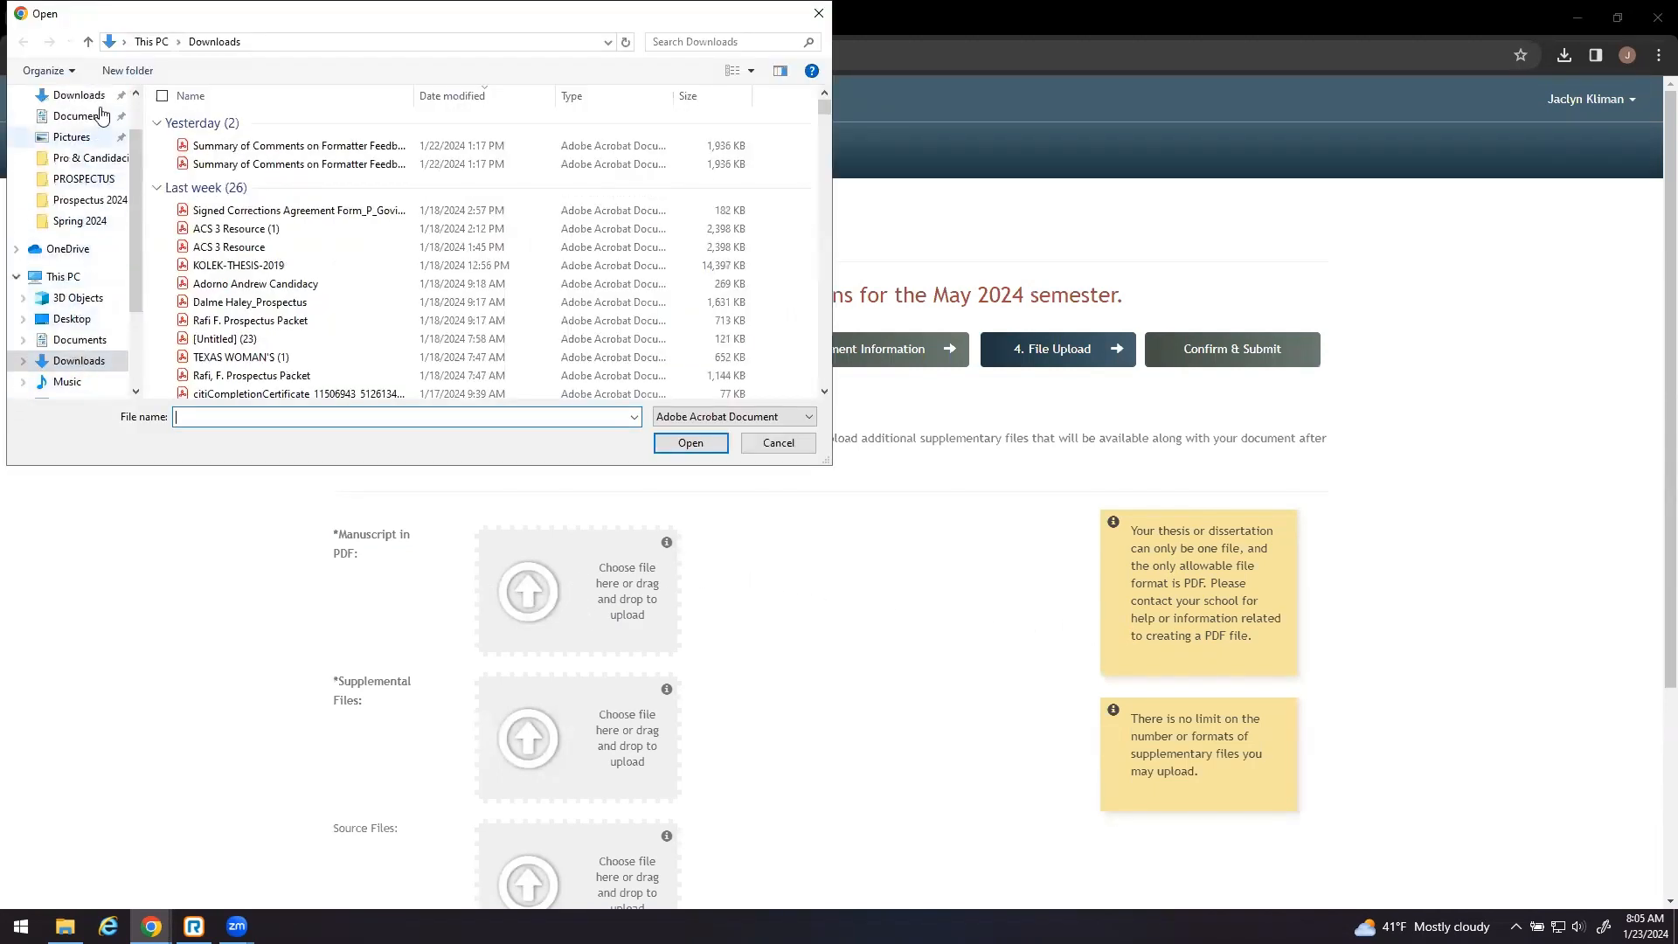
pyautogui.click(87, 129)
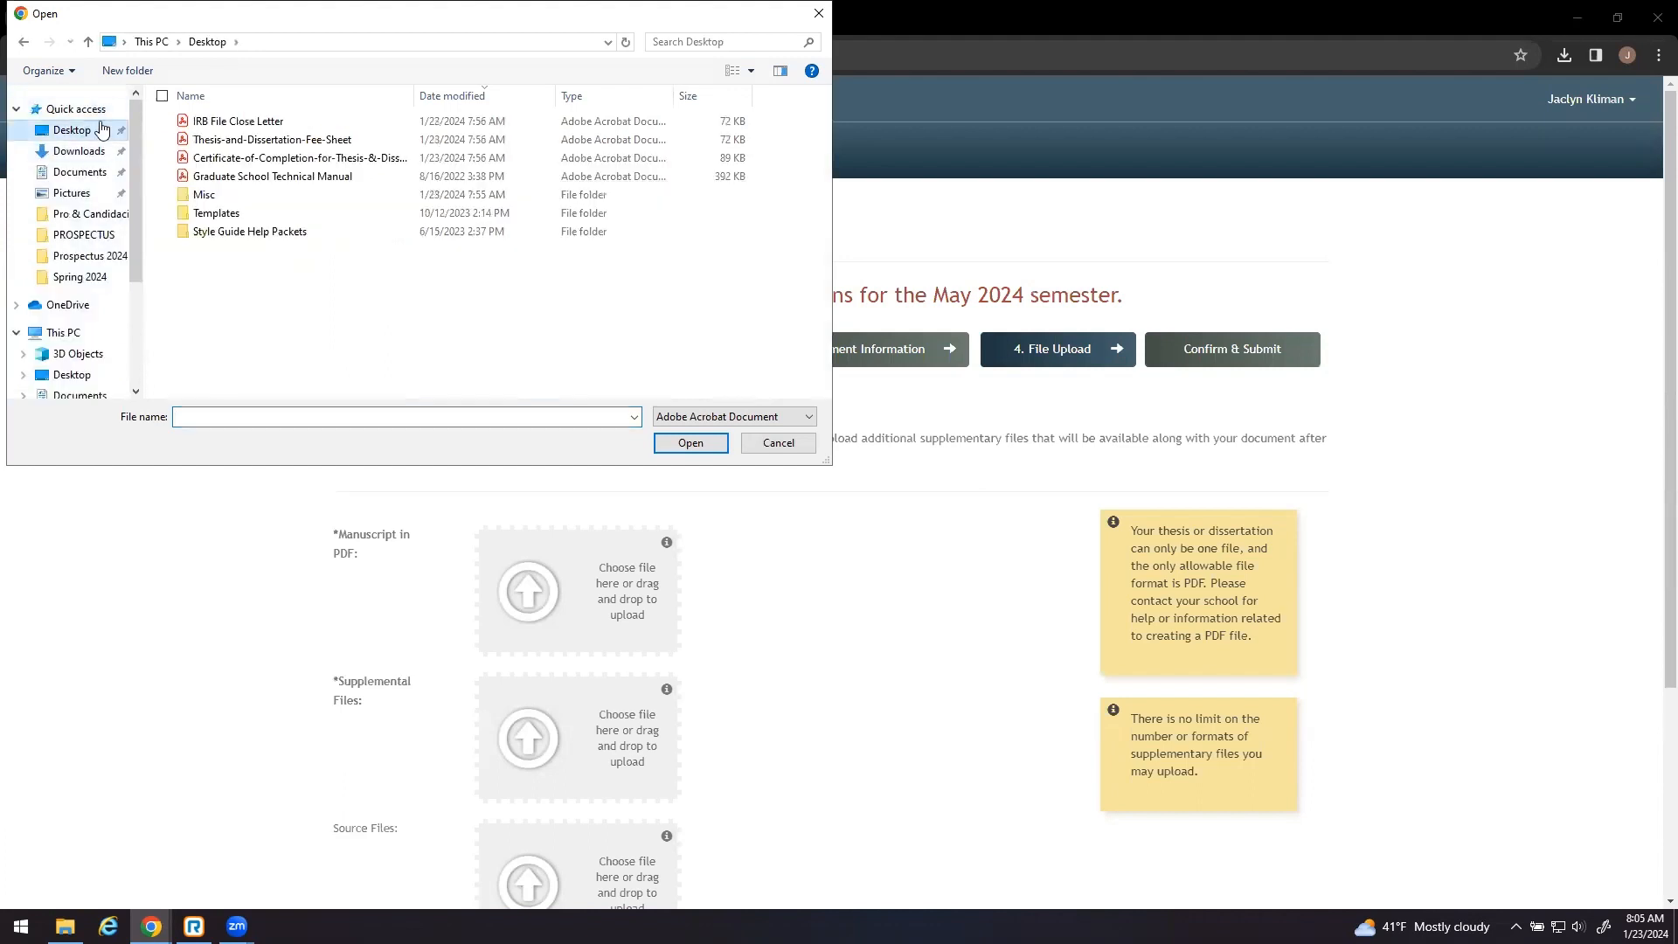
pyautogui.click(249, 178)
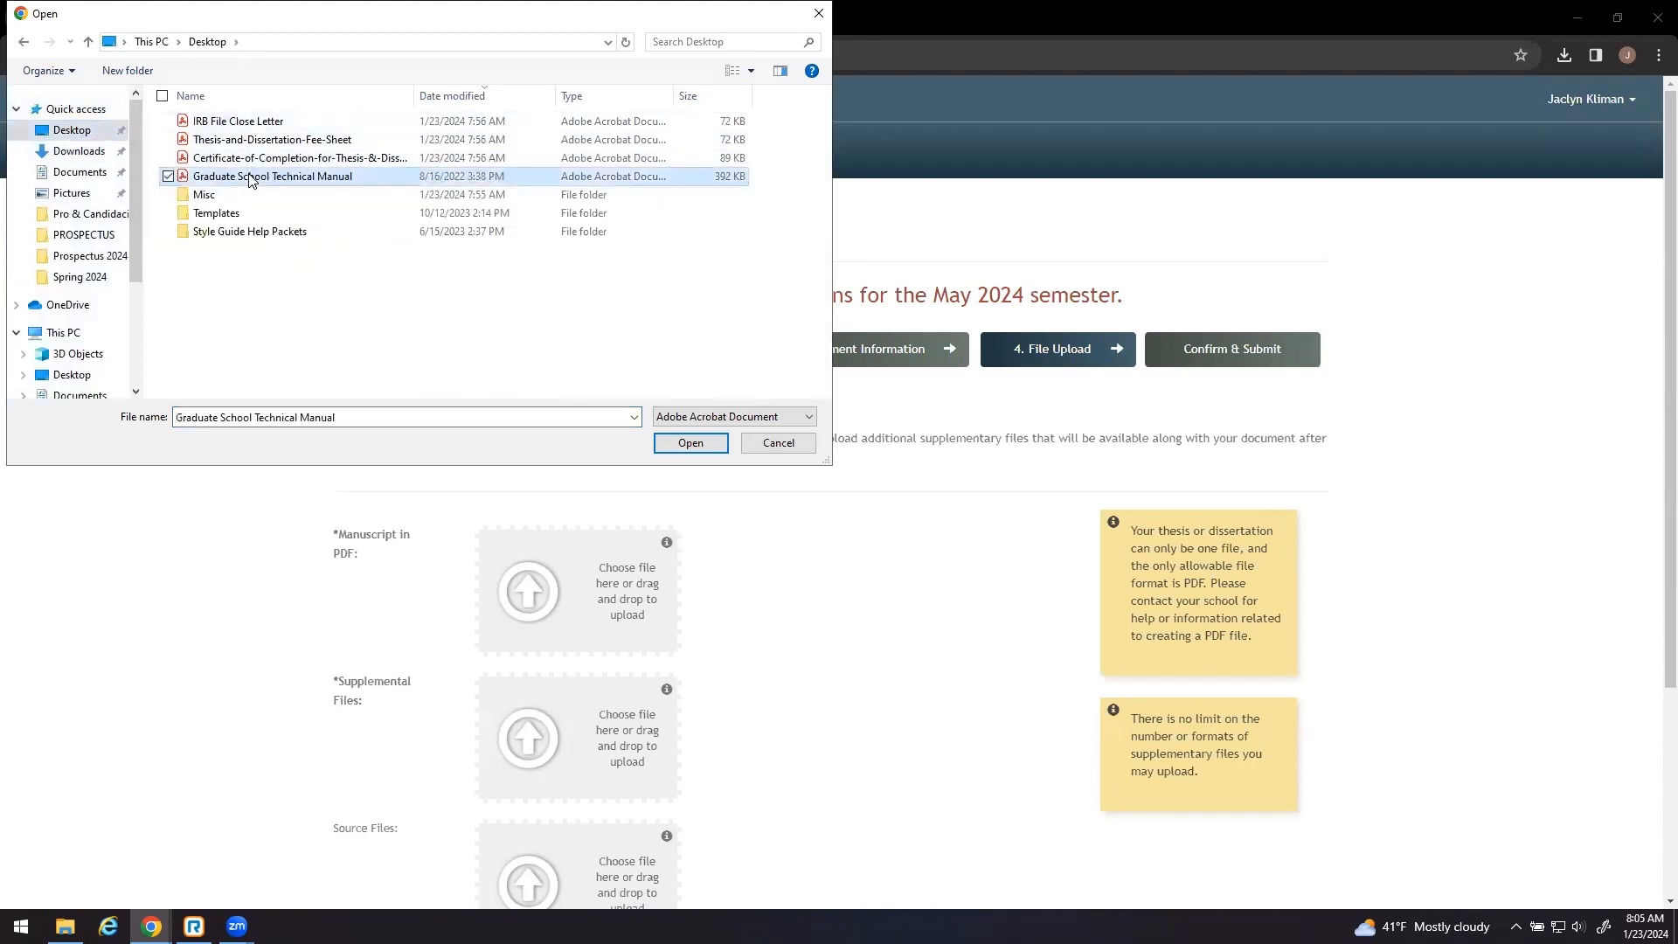
pyautogui.click(697, 444)
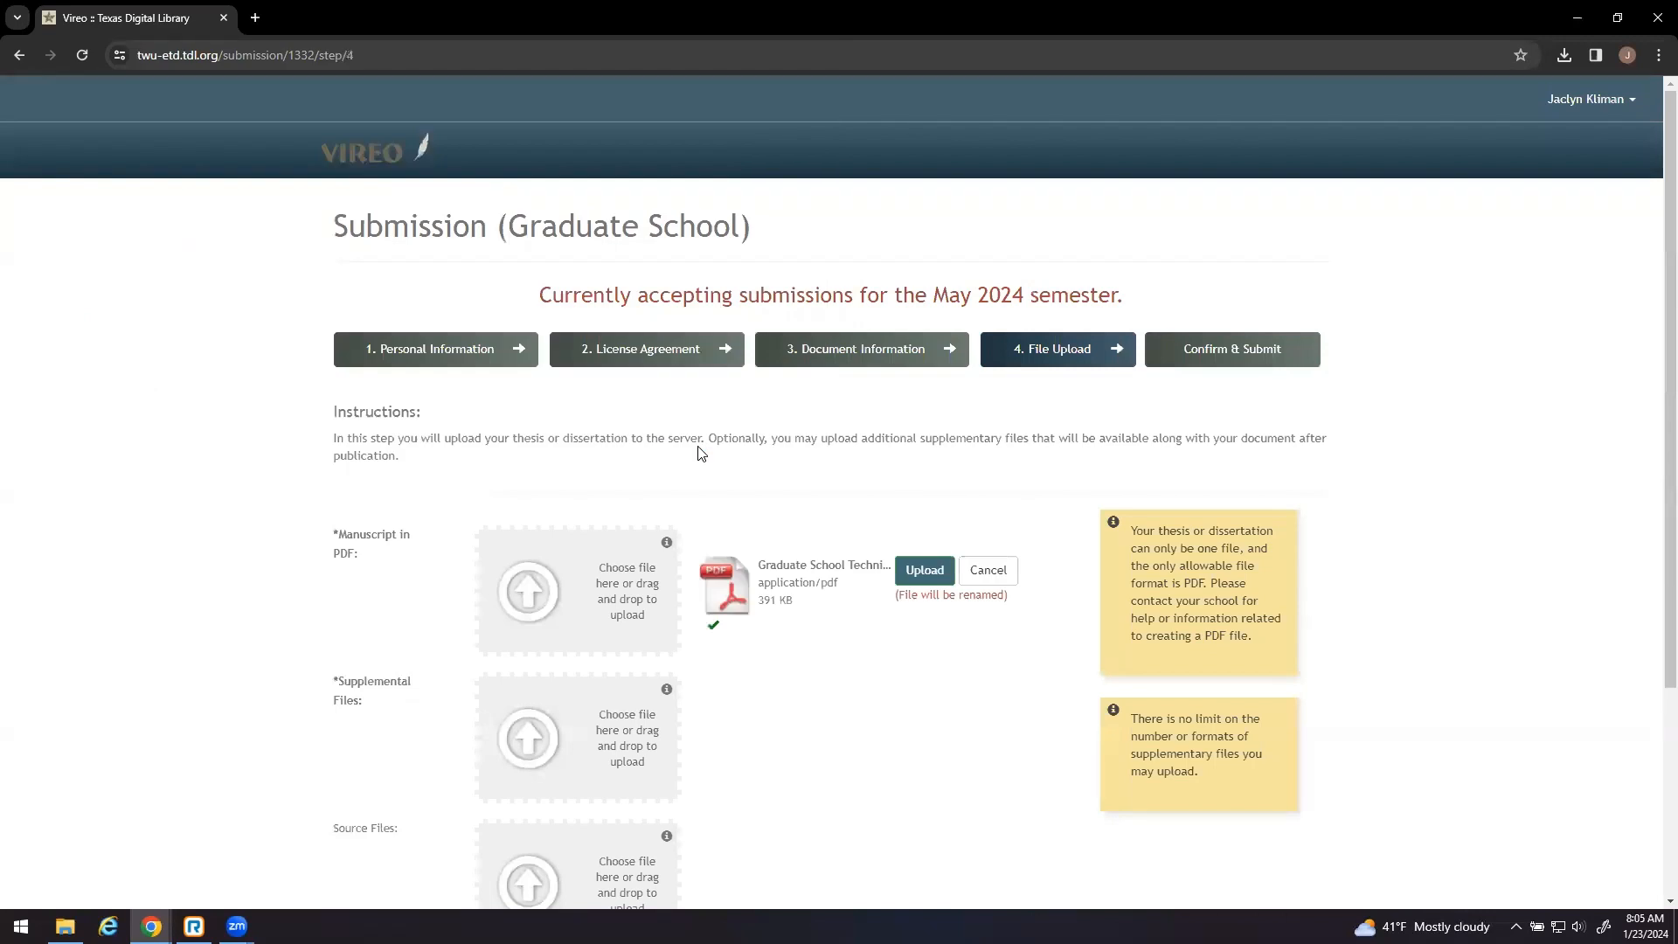
pyautogui.click(930, 577)
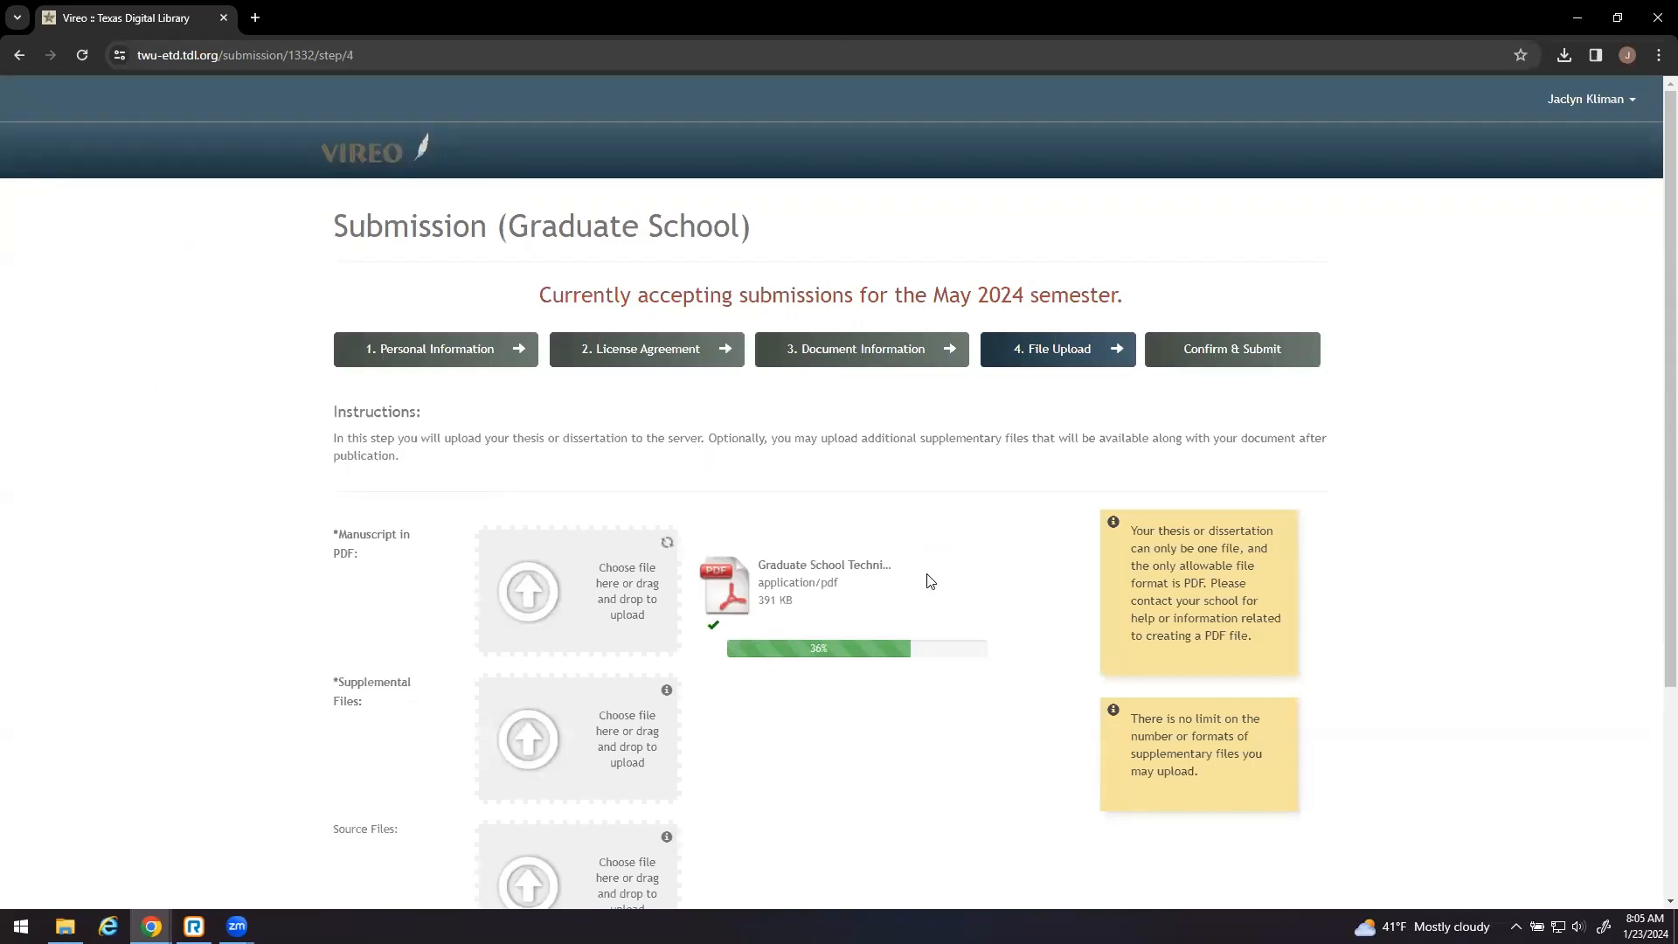
pyautogui.scroll(-2, 878, 601)
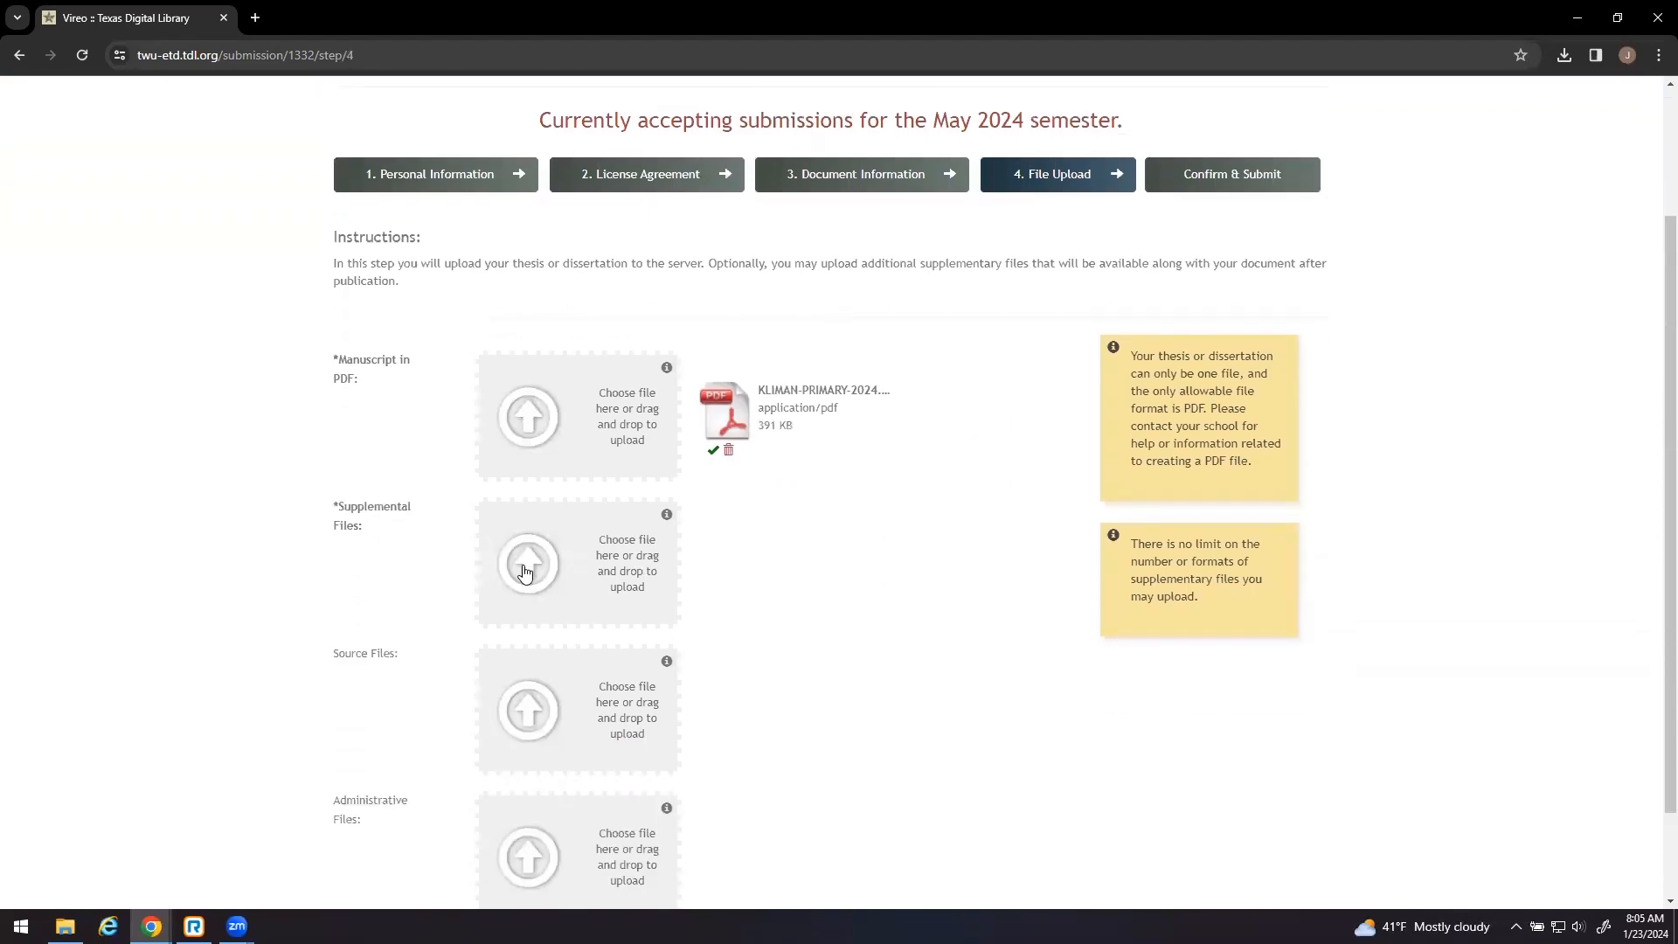
# - Upload the Certificate of Completion as a supplemental file
pyautogui.click(524, 570)
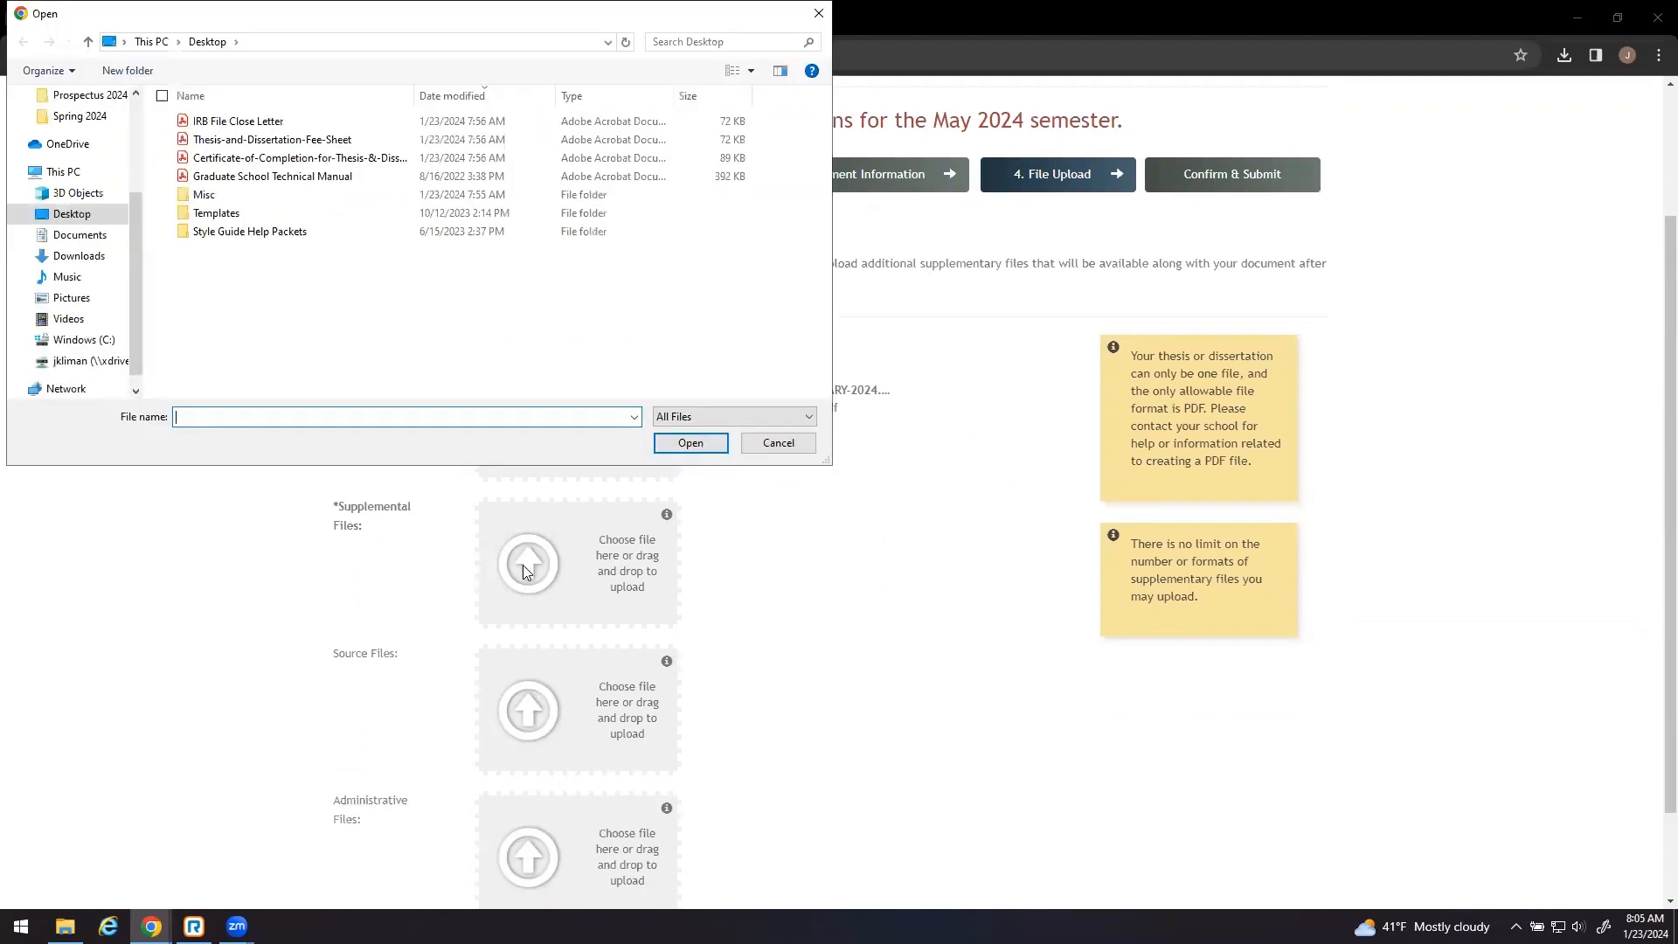
pyautogui.click(269, 160)
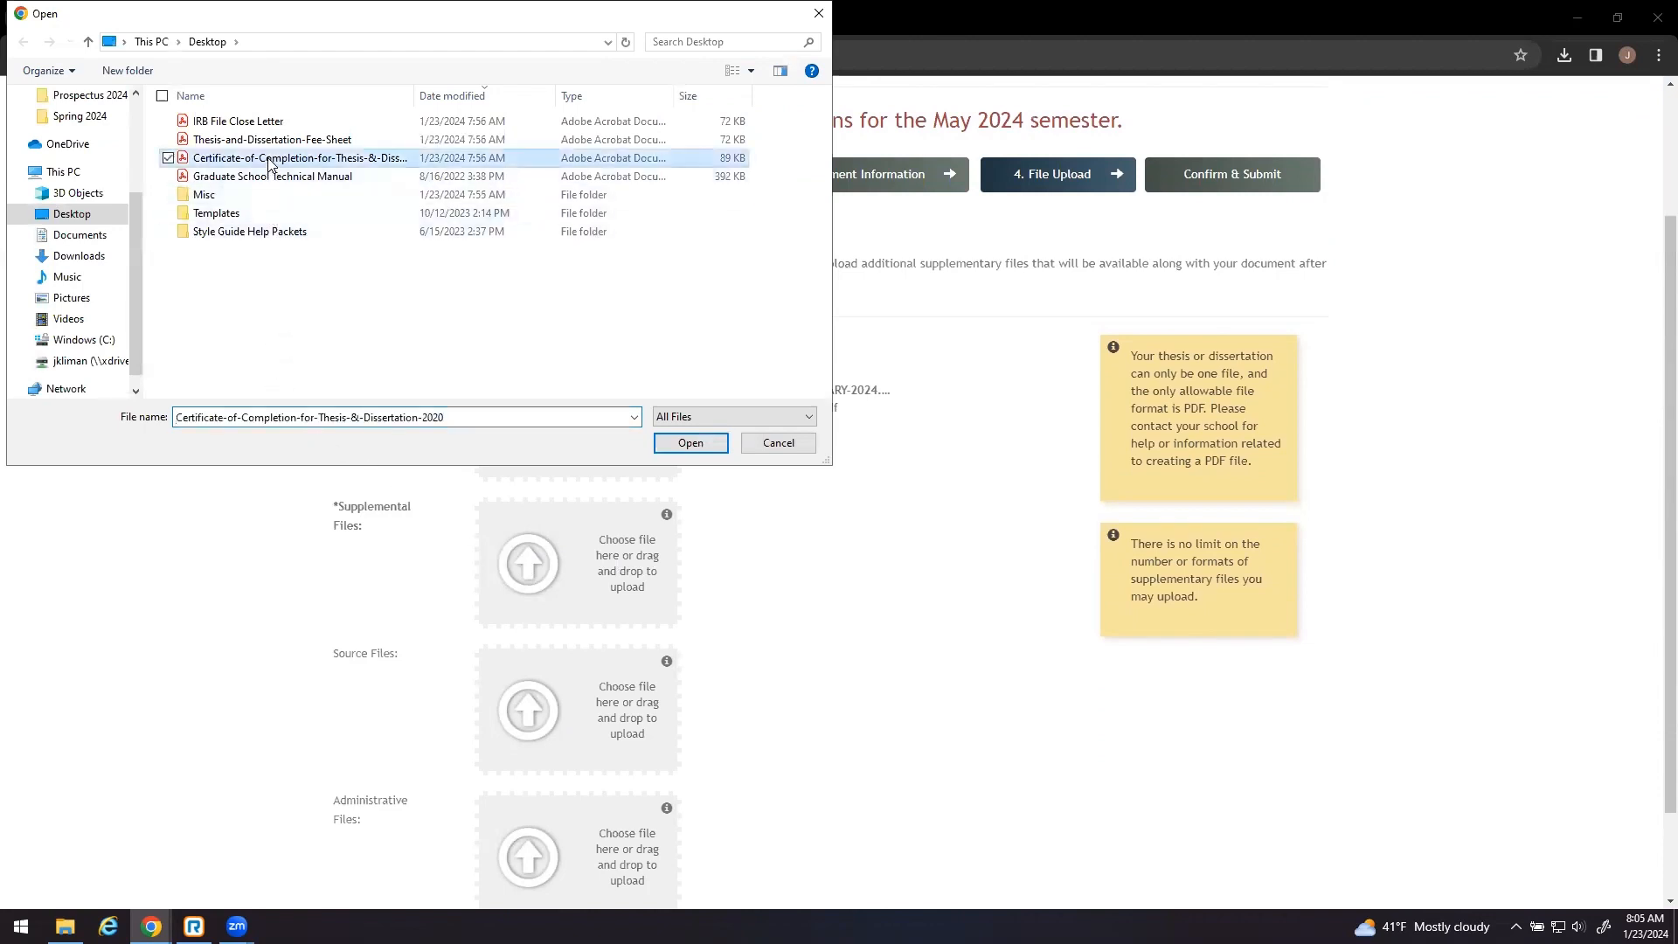
pyautogui.click(684, 444)
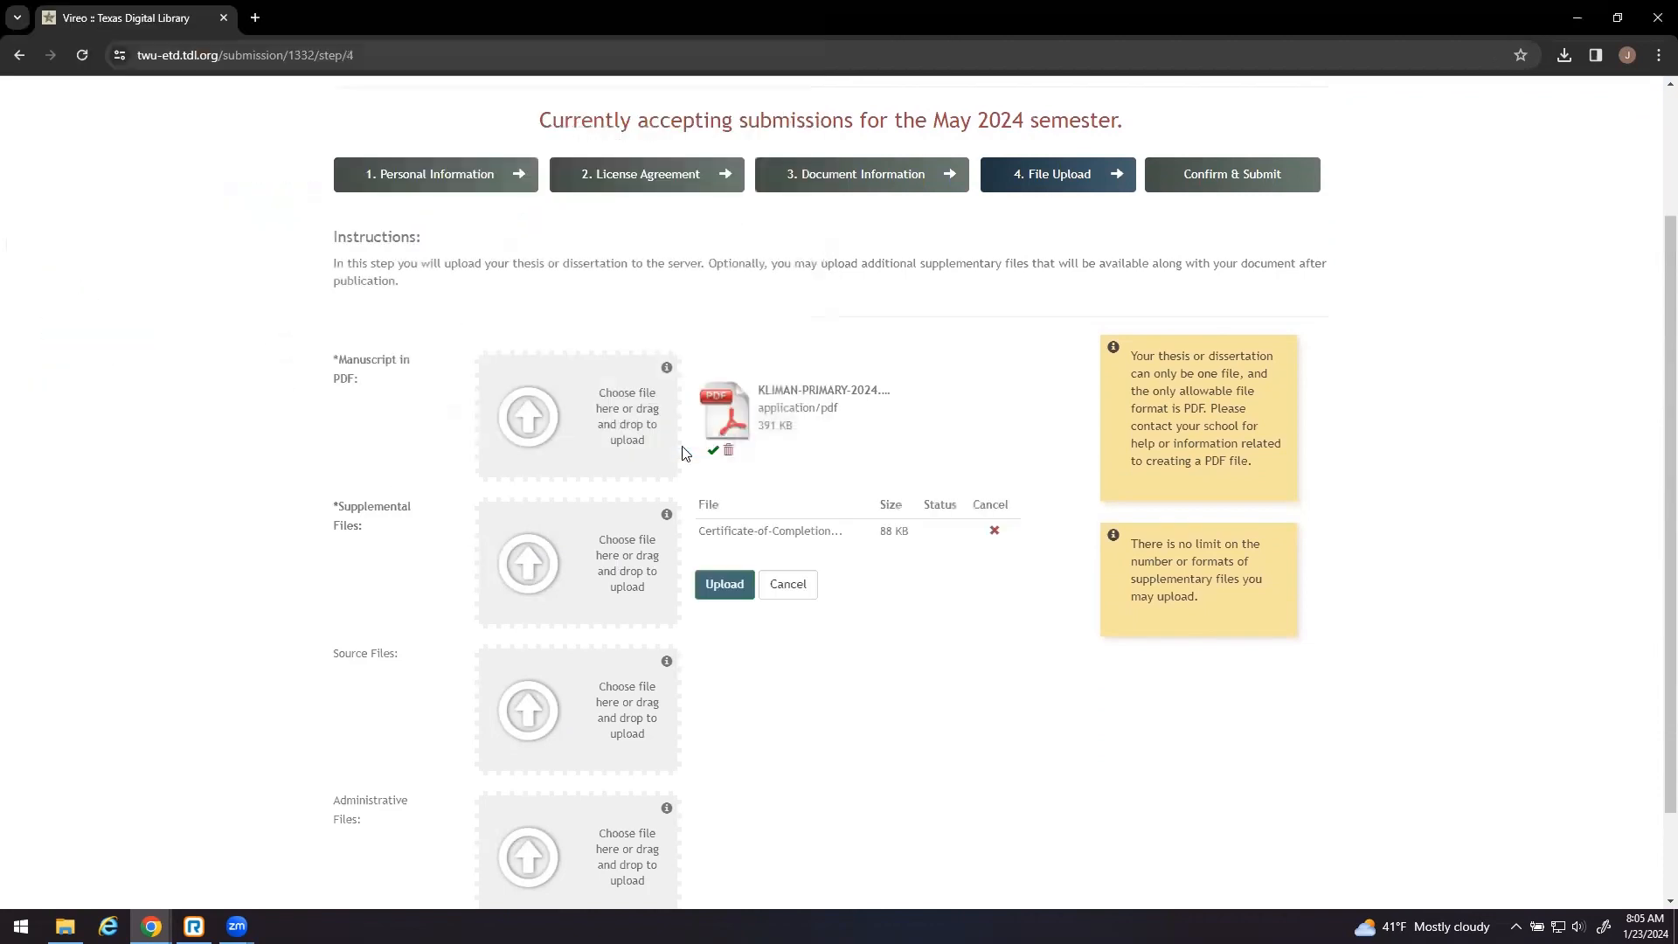
pyautogui.click(725, 585)
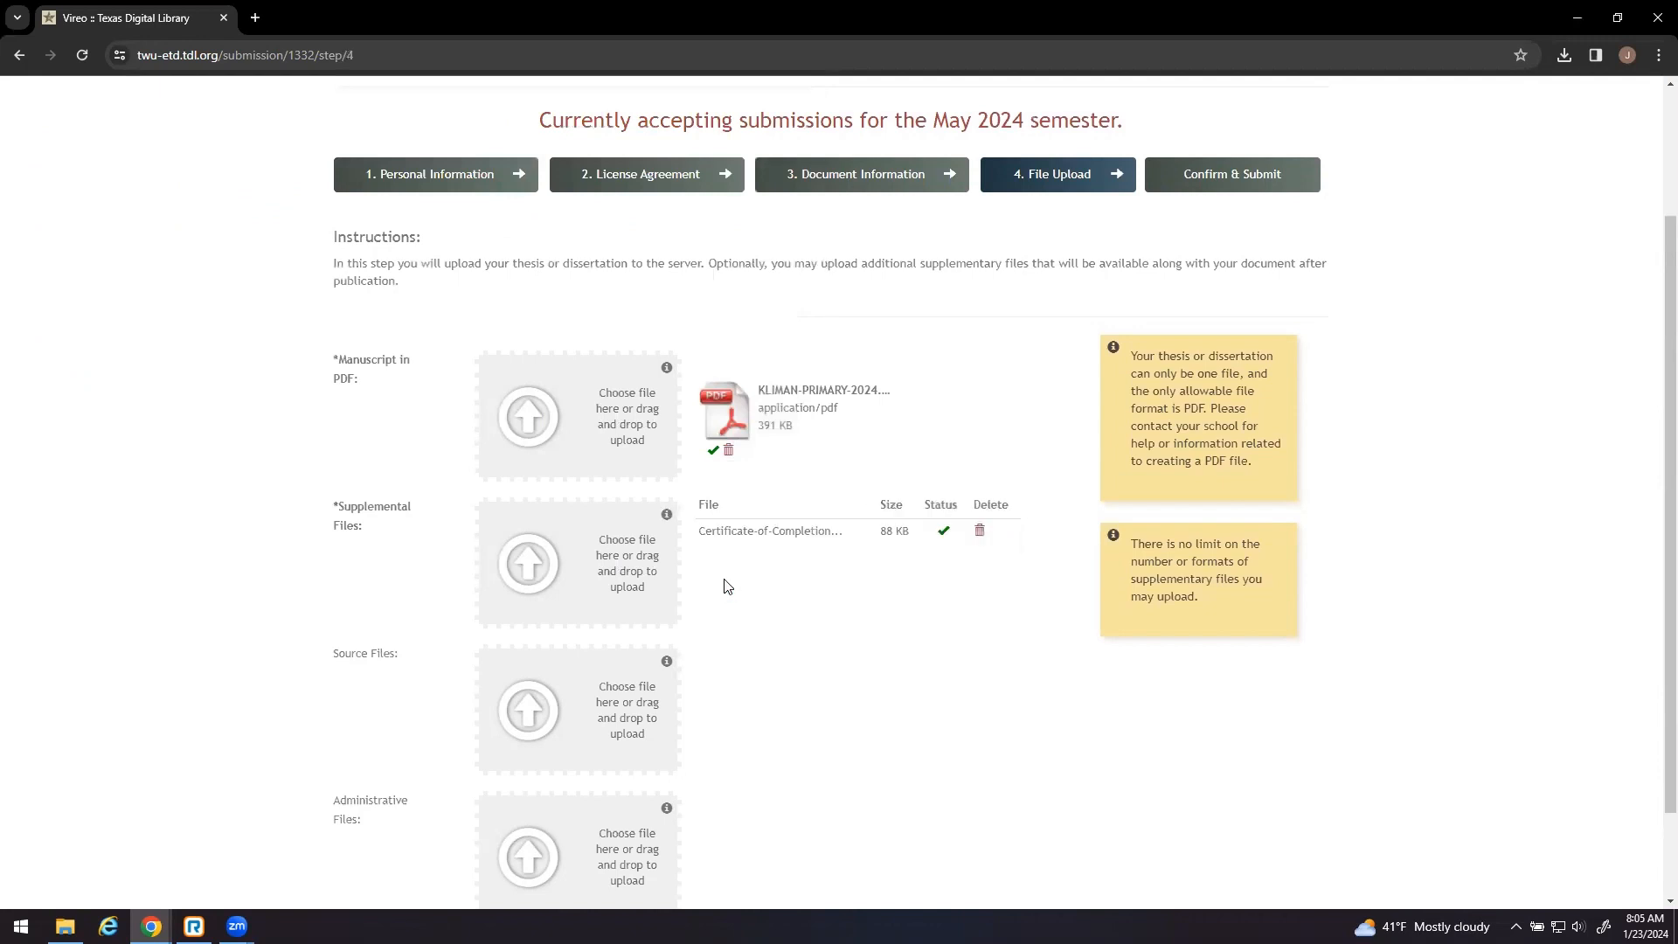
pyautogui.click(524, 562)
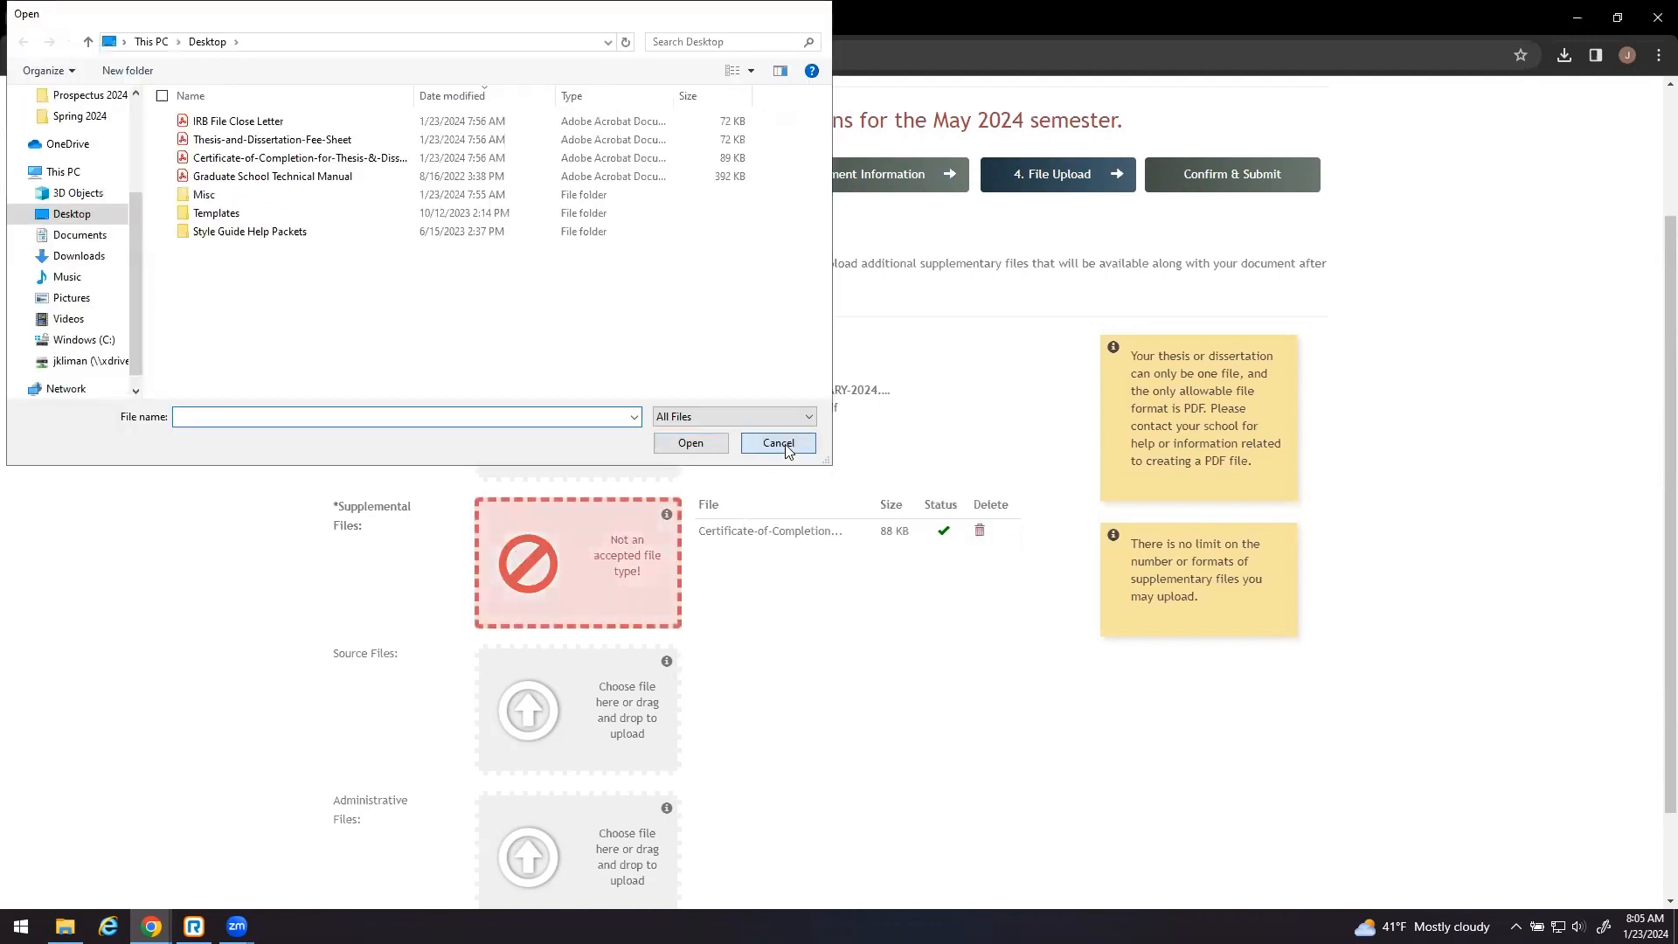
pyautogui.click(782, 444)
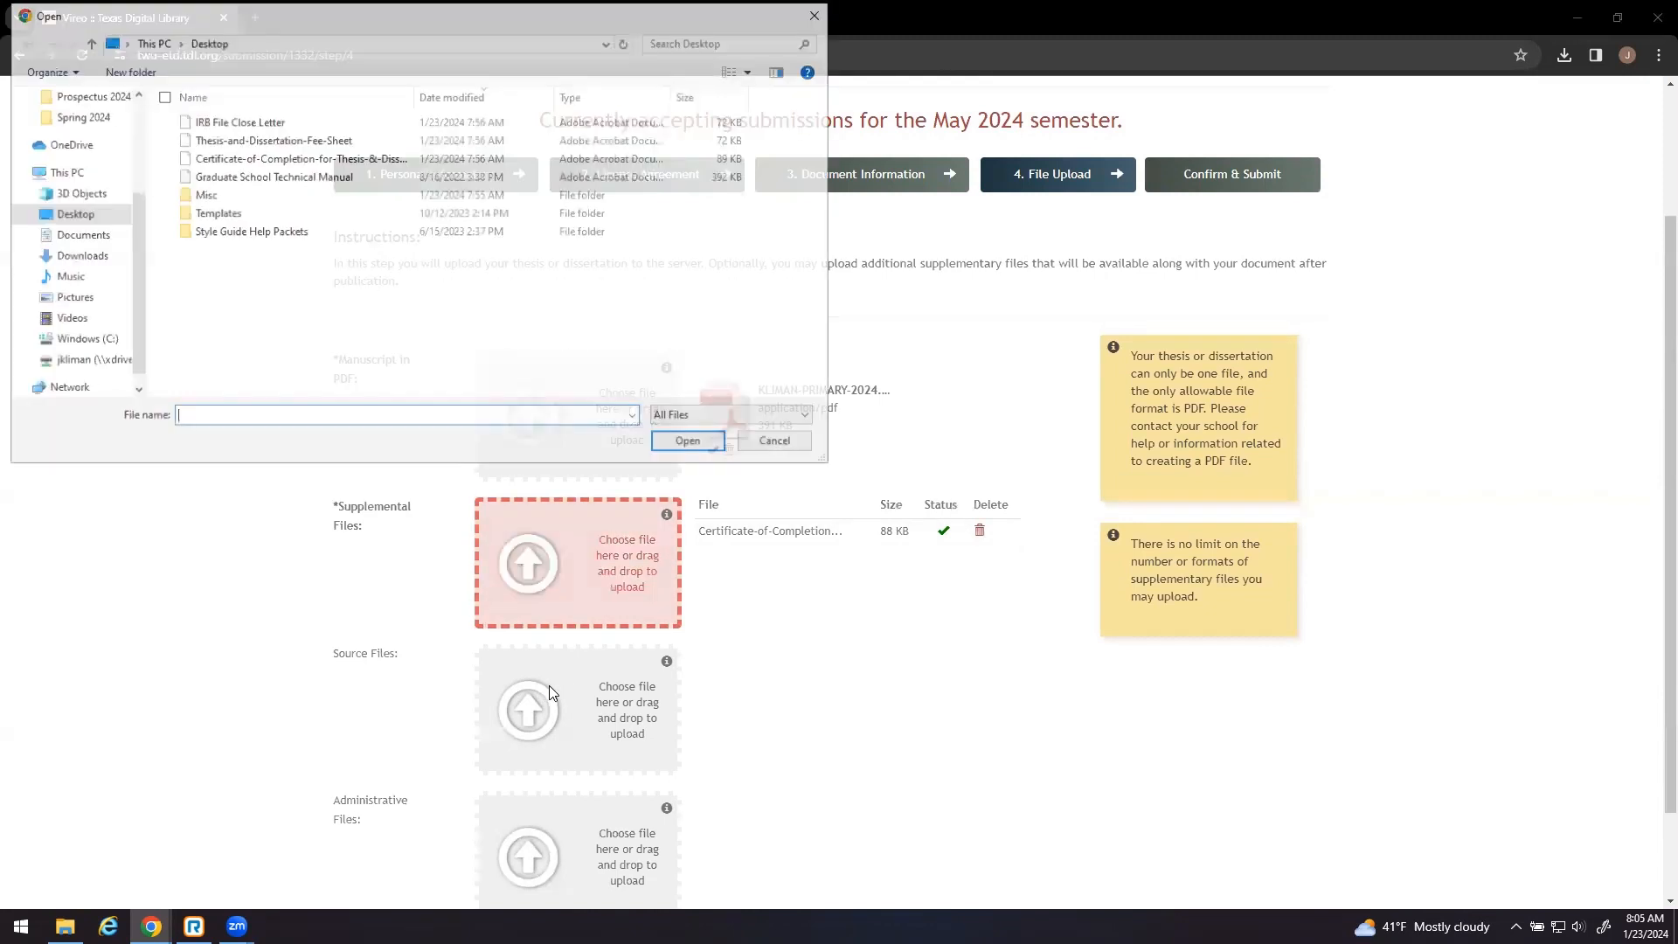
# - Upload the Thesis-and-Dissertation-Fee-Sheet as a source file
pyautogui.click(244, 139)
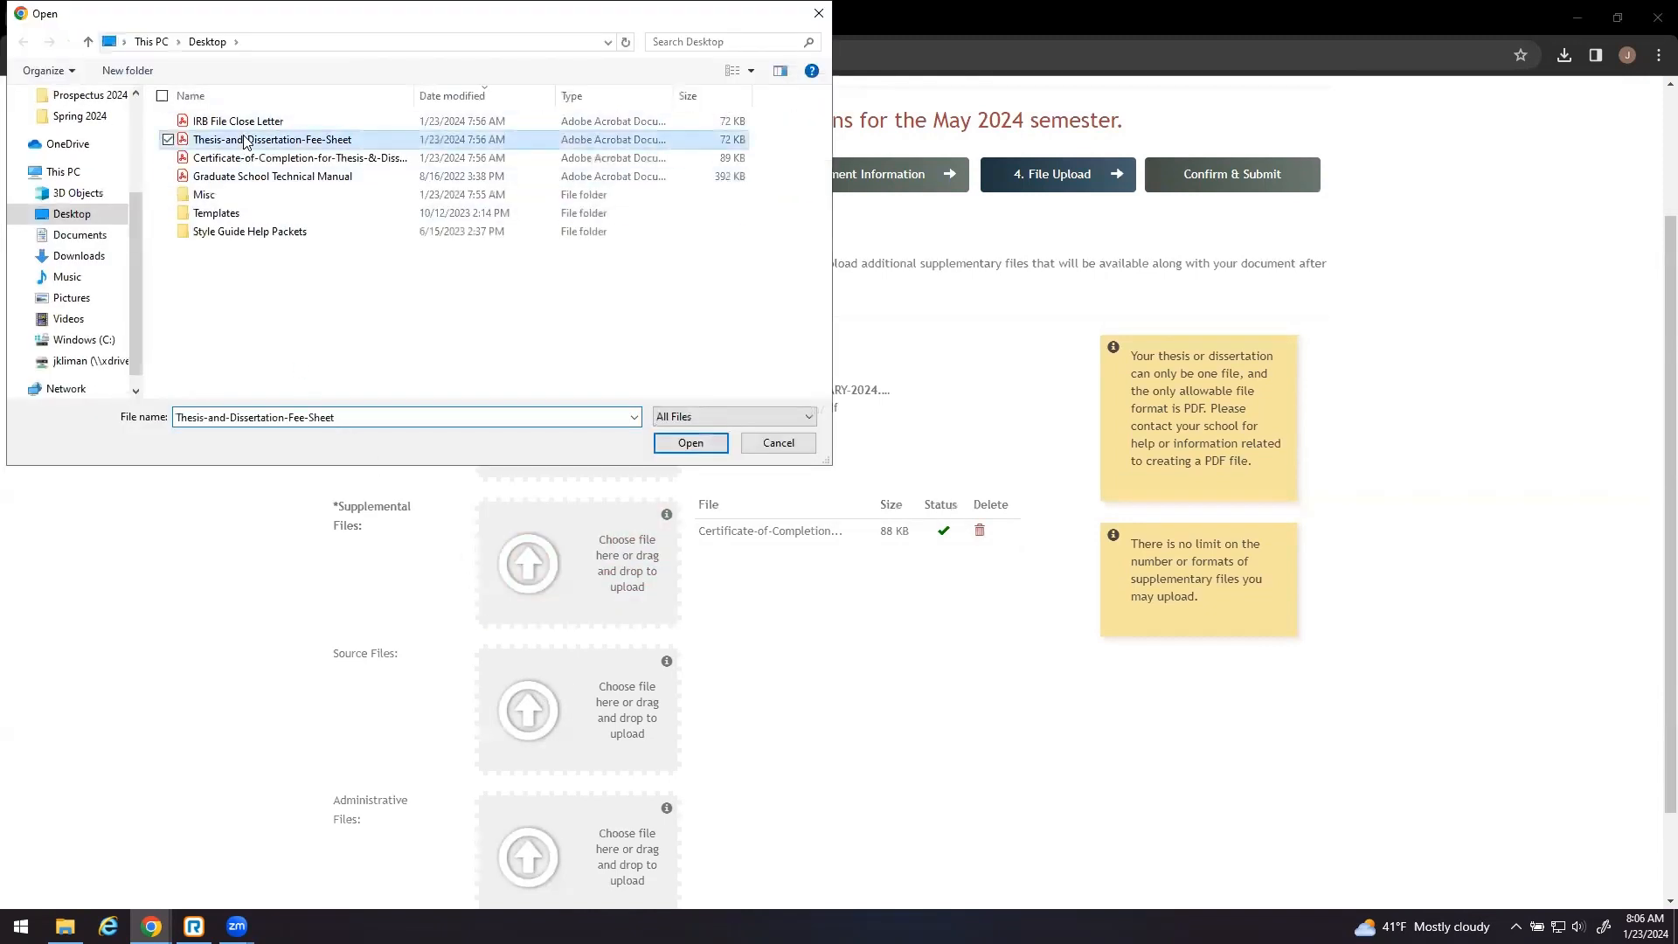
pyautogui.click(687, 446)
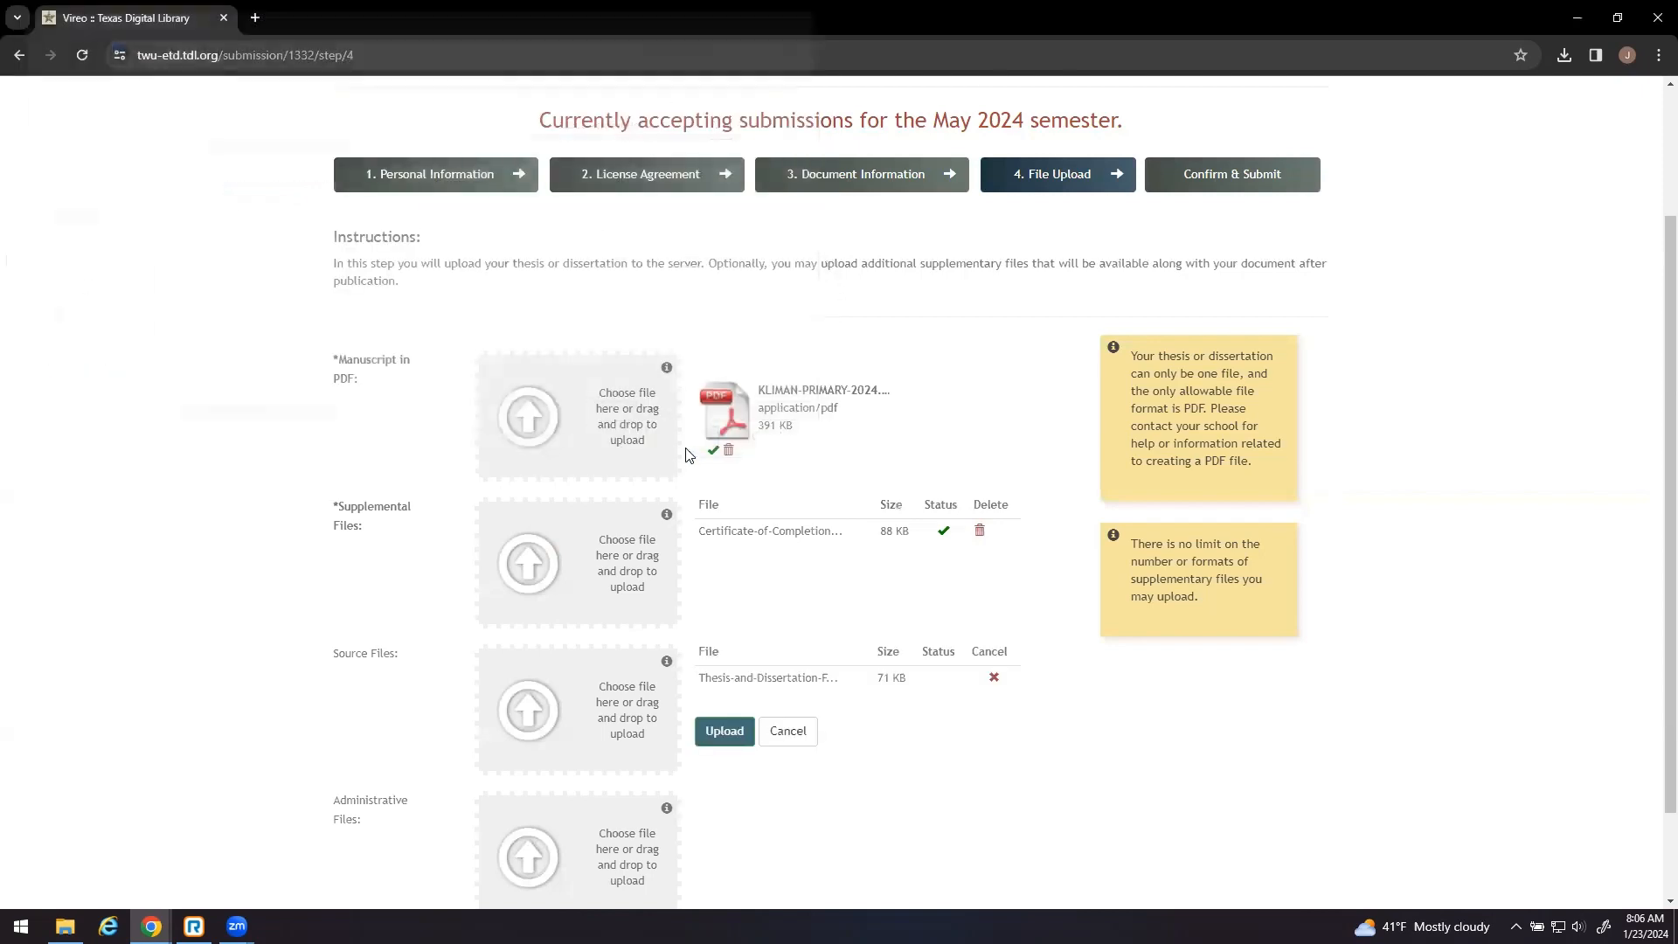
pyautogui.click(742, 740)
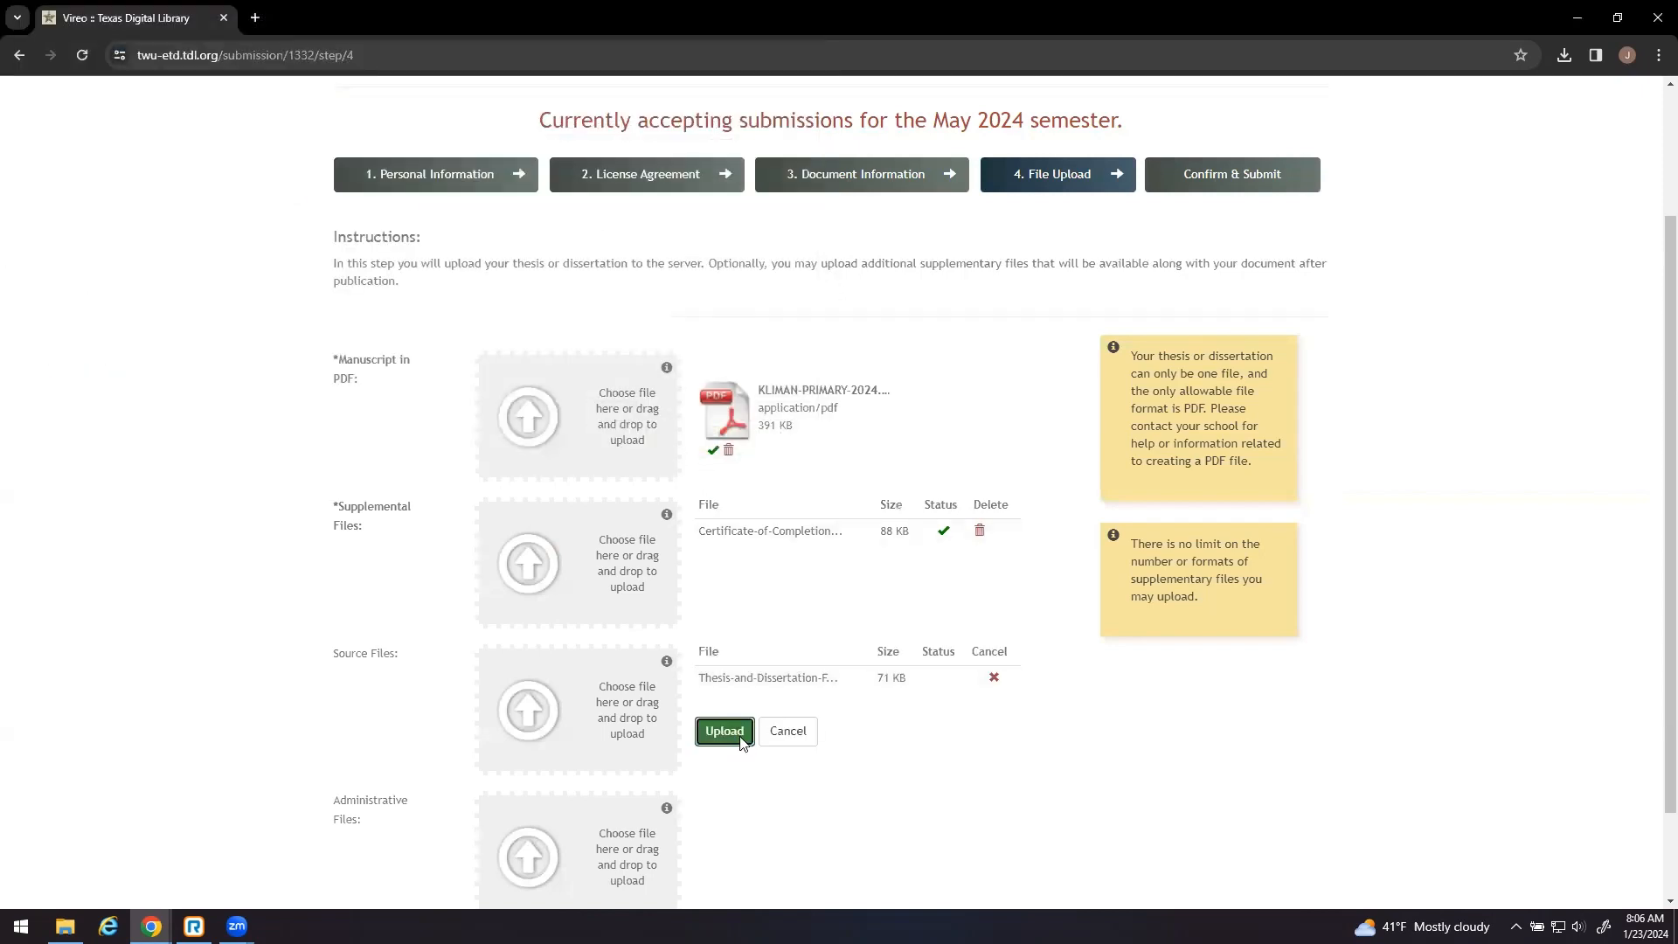
pyautogui.click(554, 715)
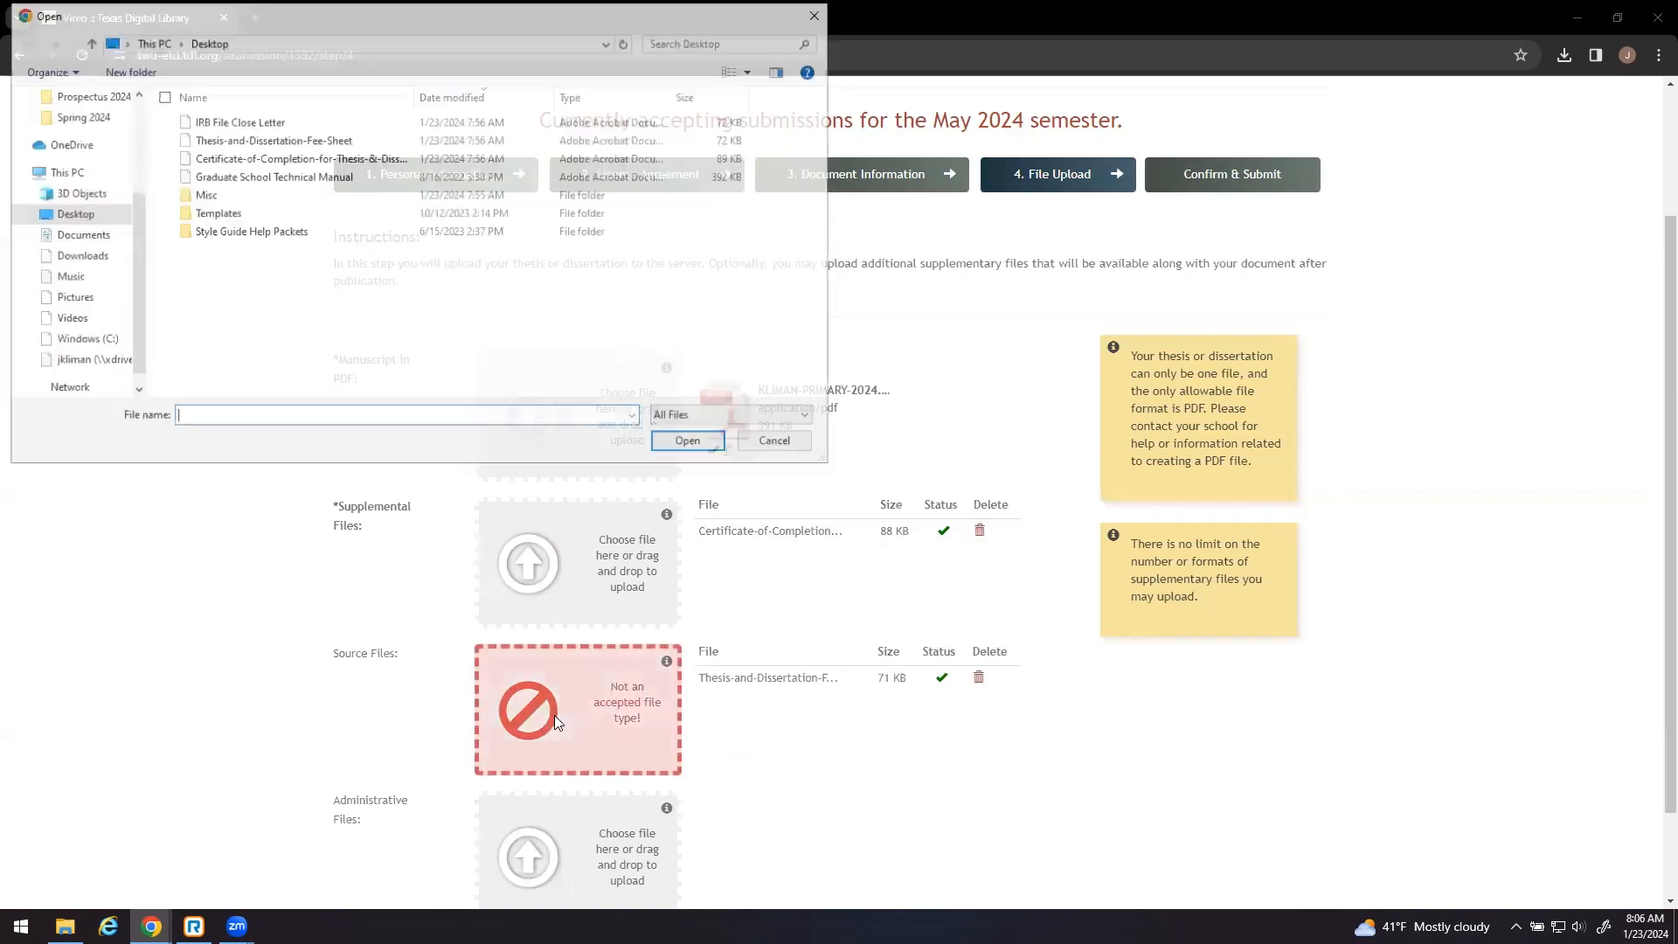
pyautogui.click(777, 442)
pyautogui.scroll(-2, 723, 537)
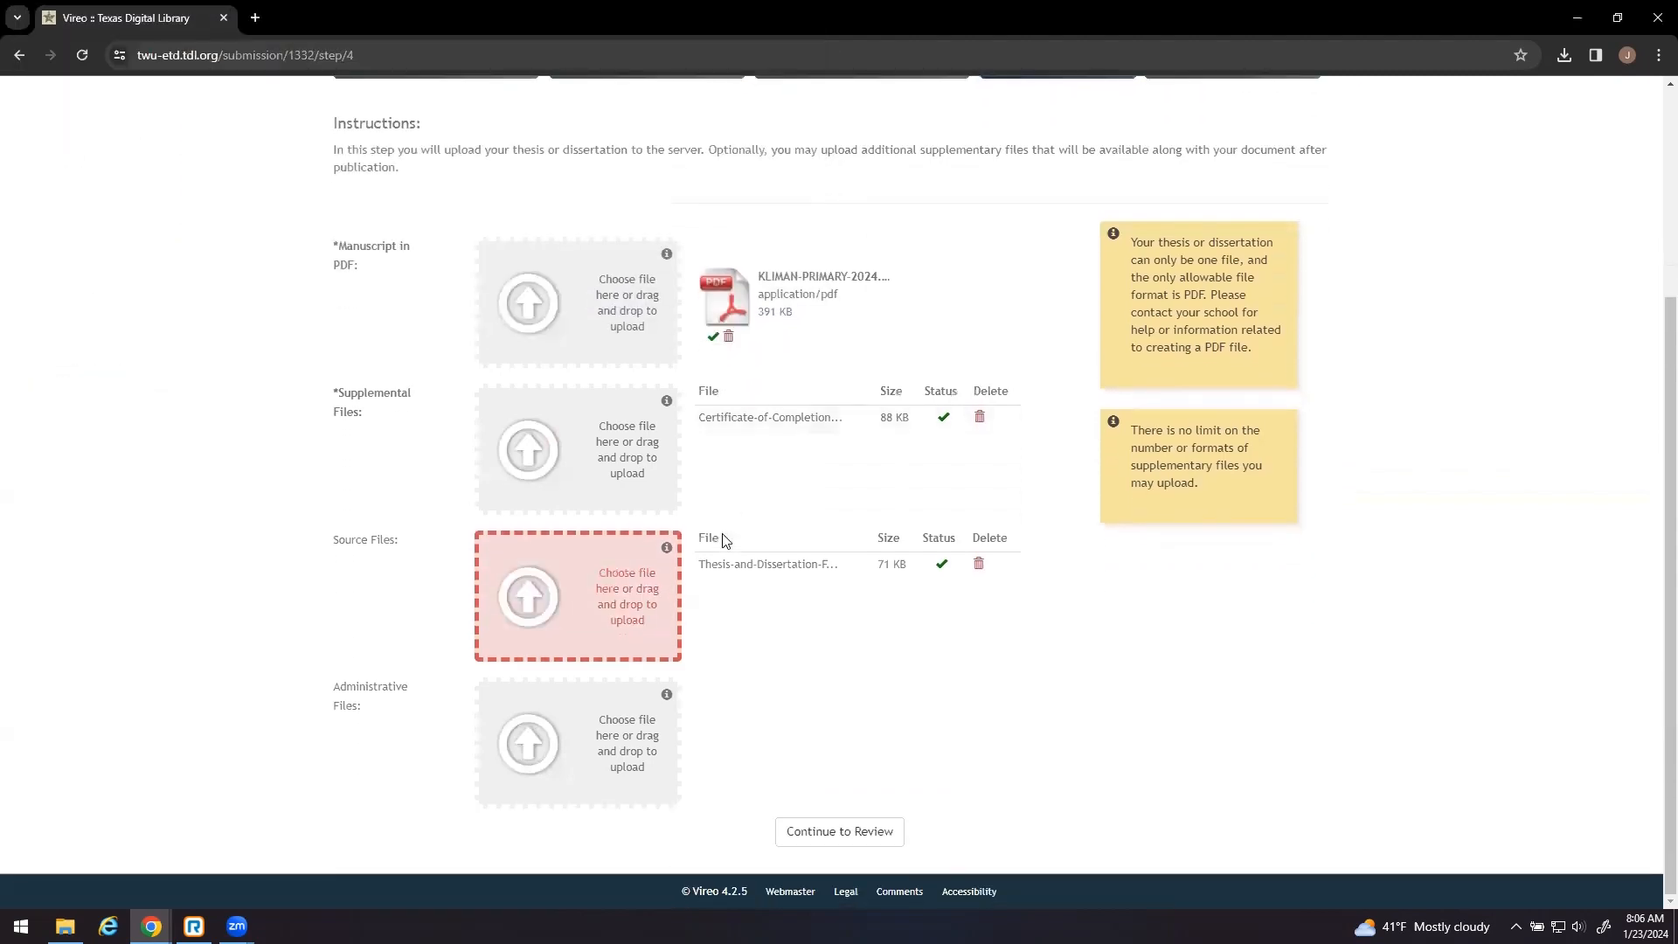
# - Upload IRB File Close Letter.pdf as an administrative file and proceed to review
pyautogui.click(539, 749)
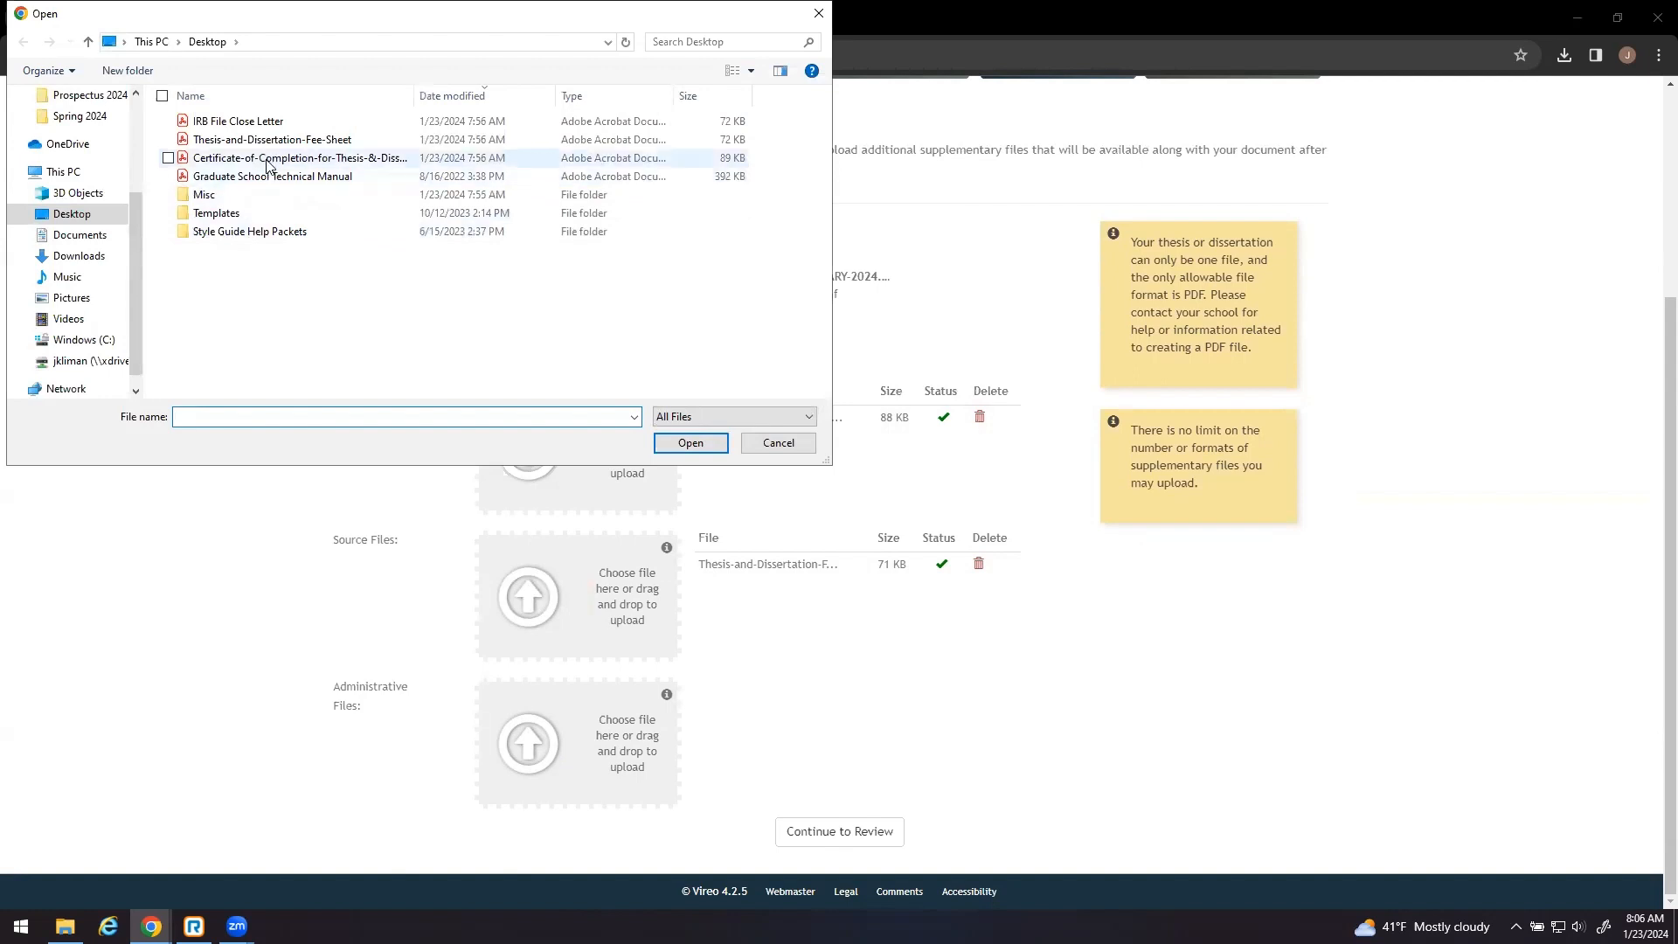
pyautogui.click(253, 121)
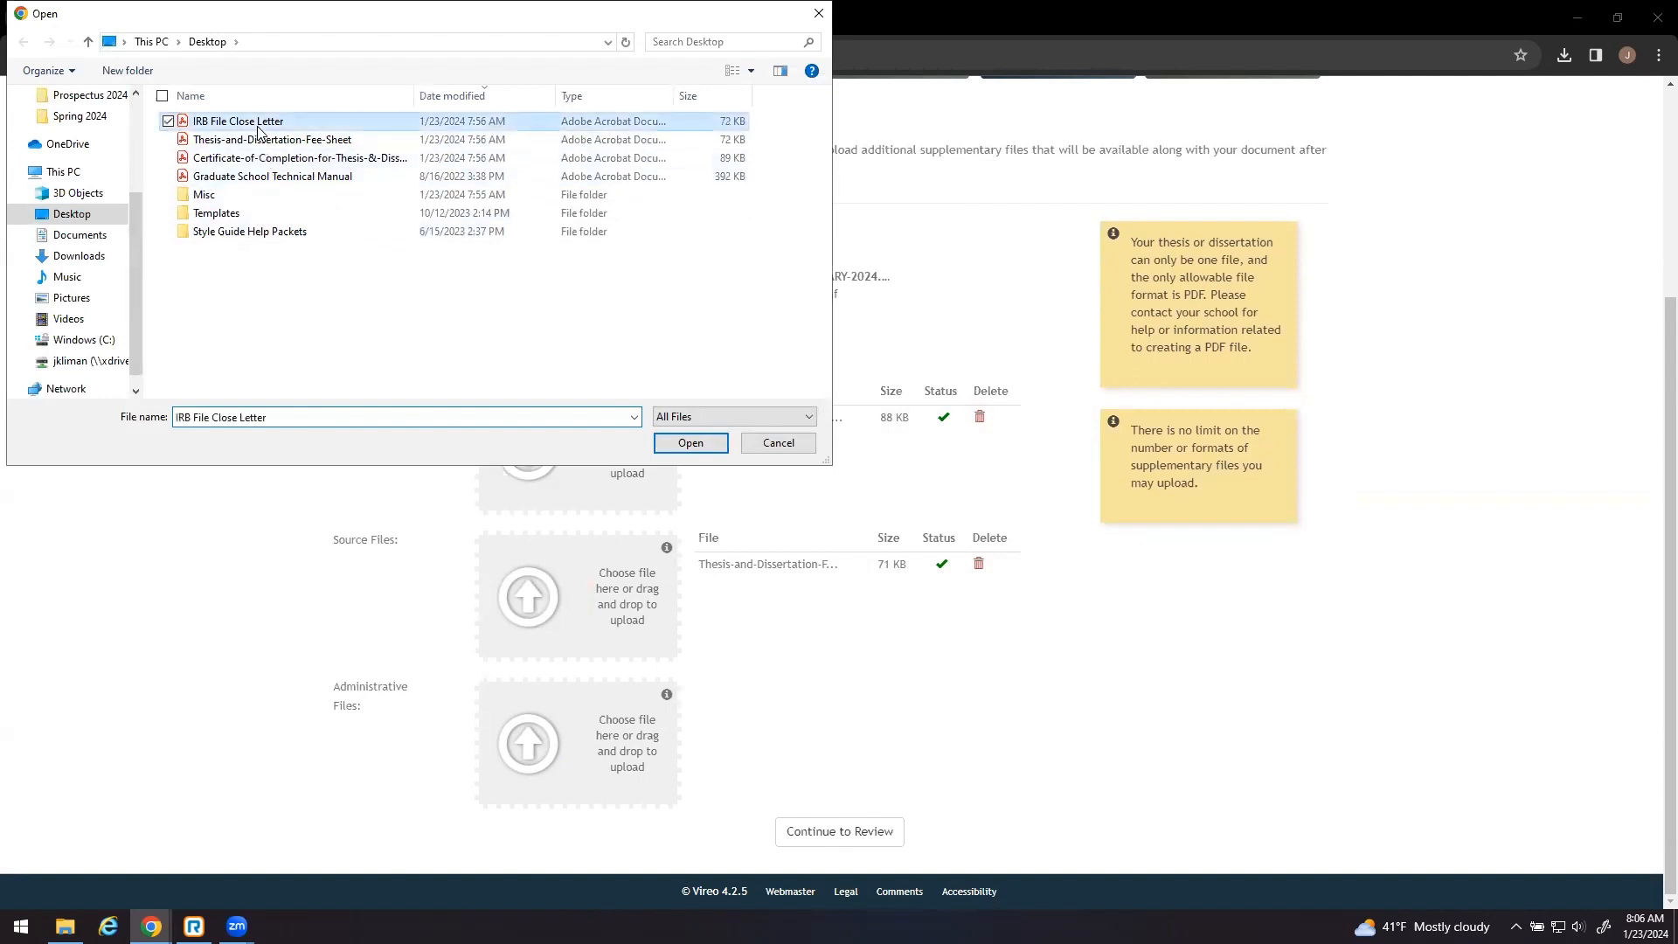
pyautogui.click(662, 443)
pyautogui.click(733, 769)
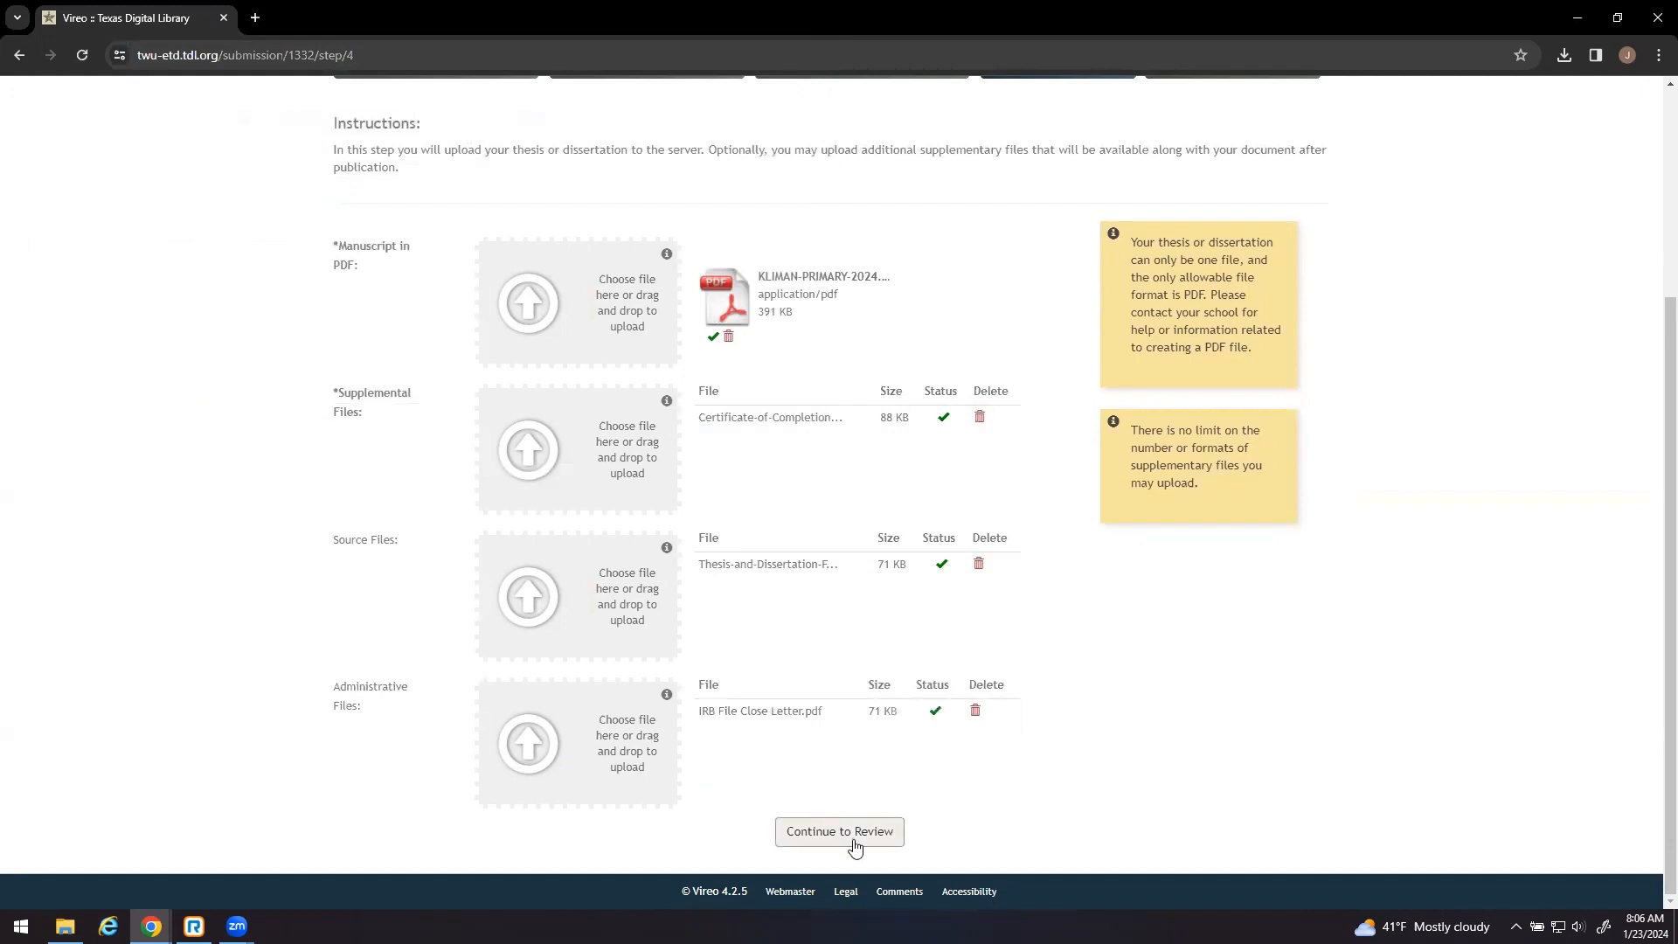
pyautogui.click(854, 844)
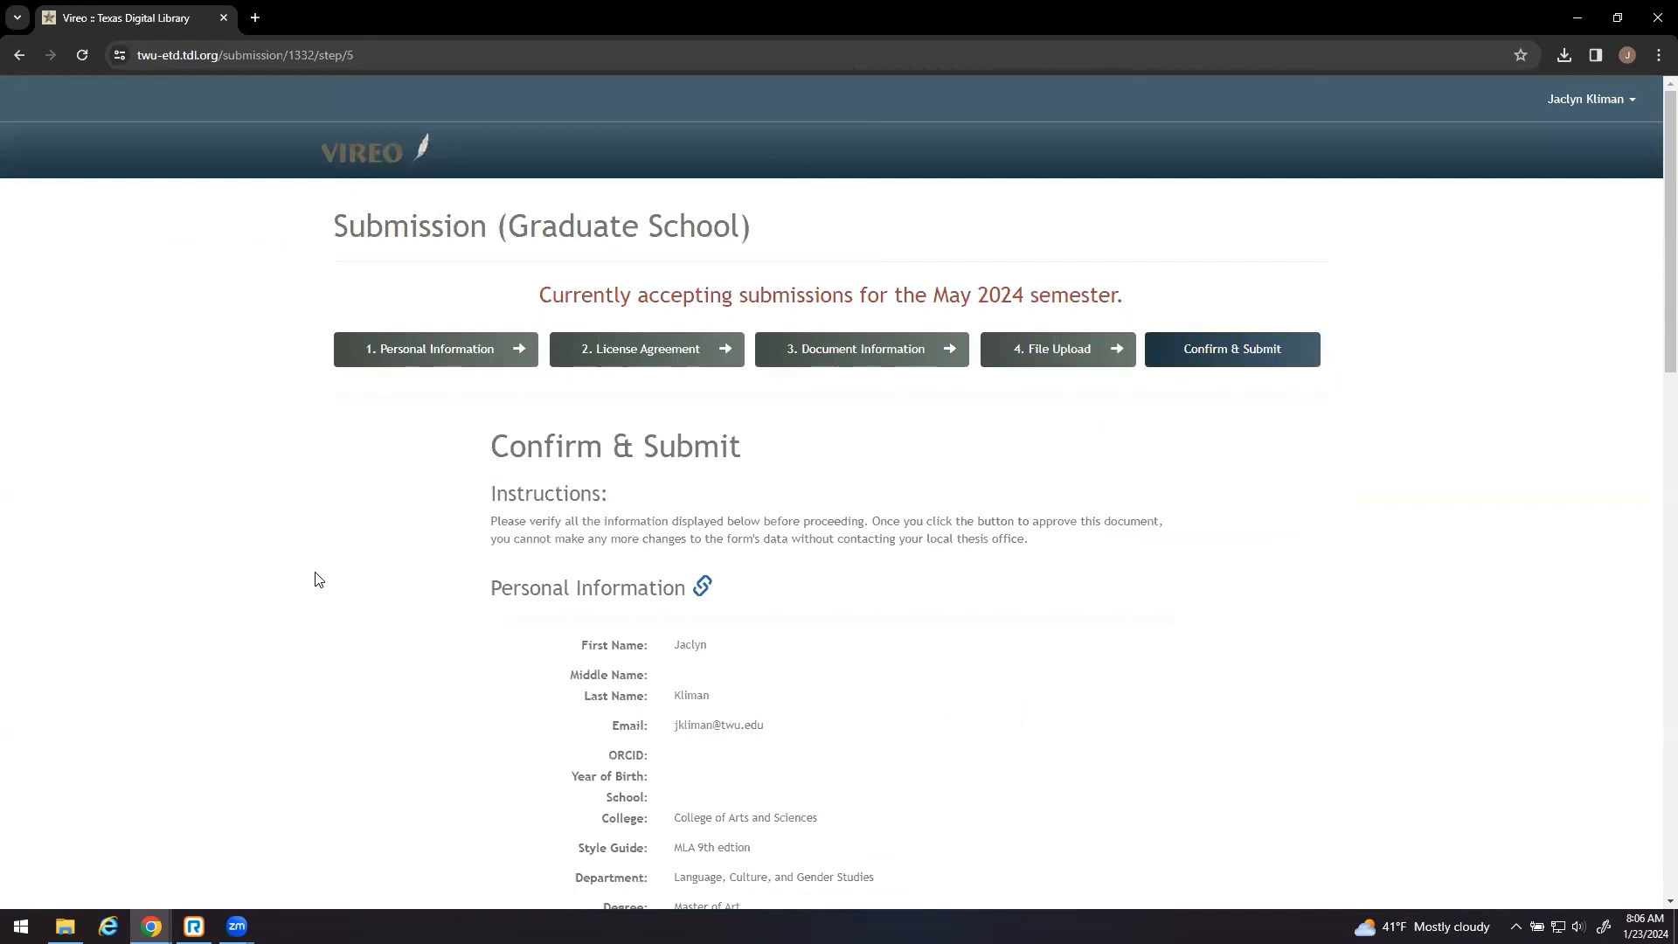
# - Check the personal, document and file details on the Confirm & Submit page, then submit the thesis
pyautogui.scroll(-4, 317, 580)
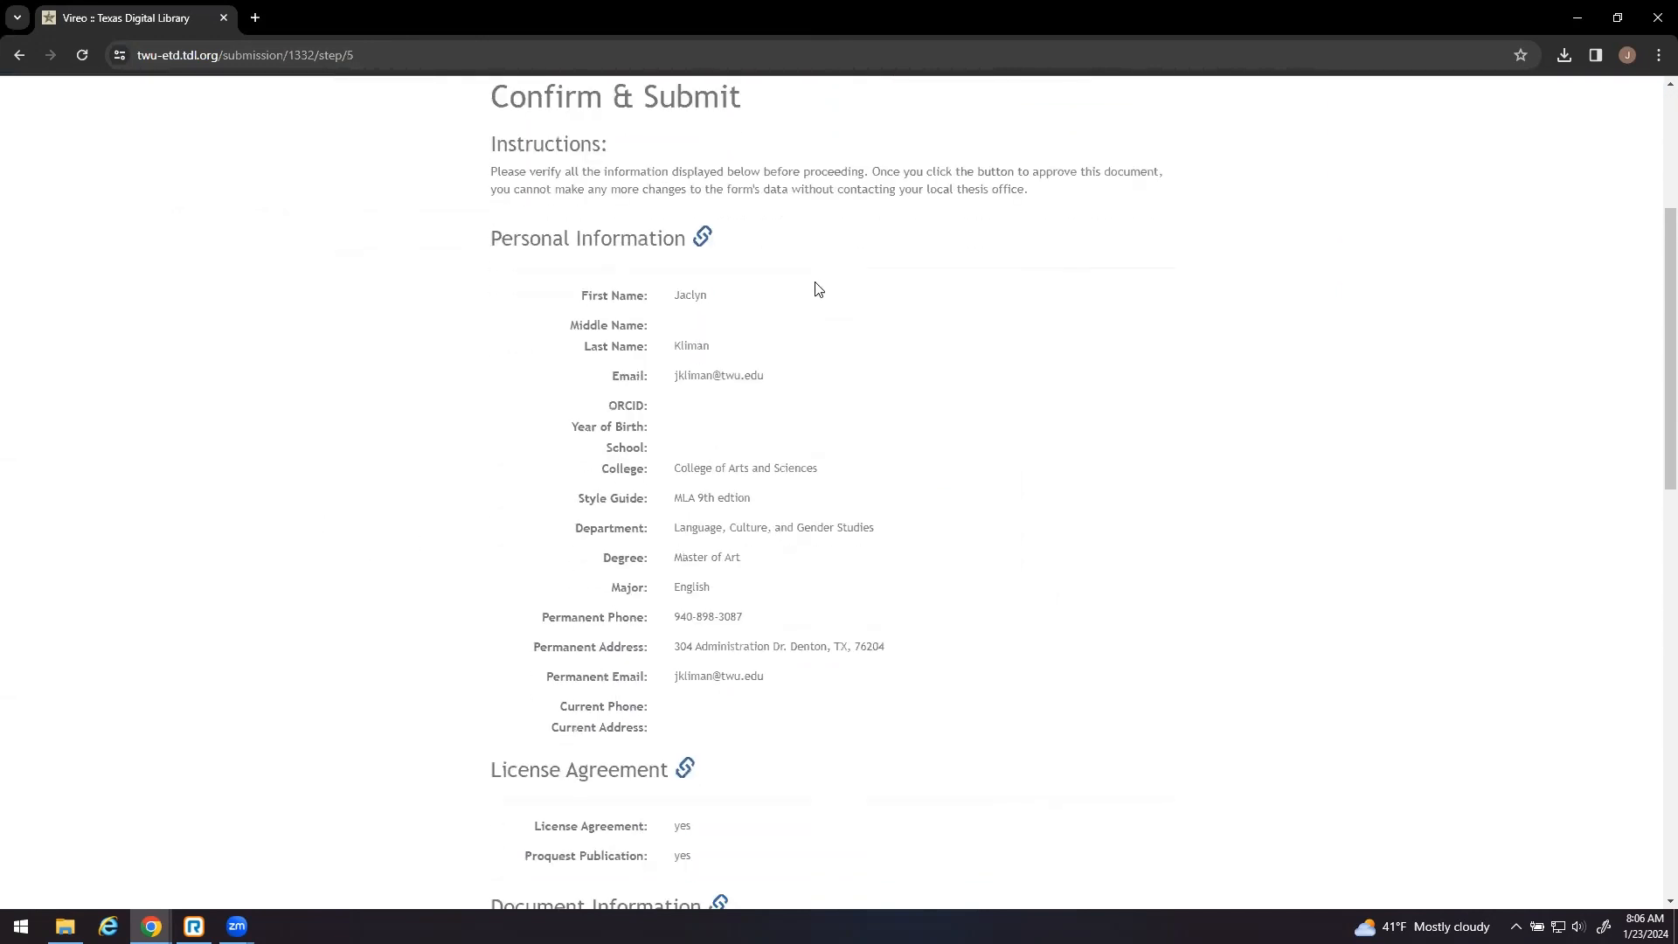
pyautogui.scroll(-4, 837, 385)
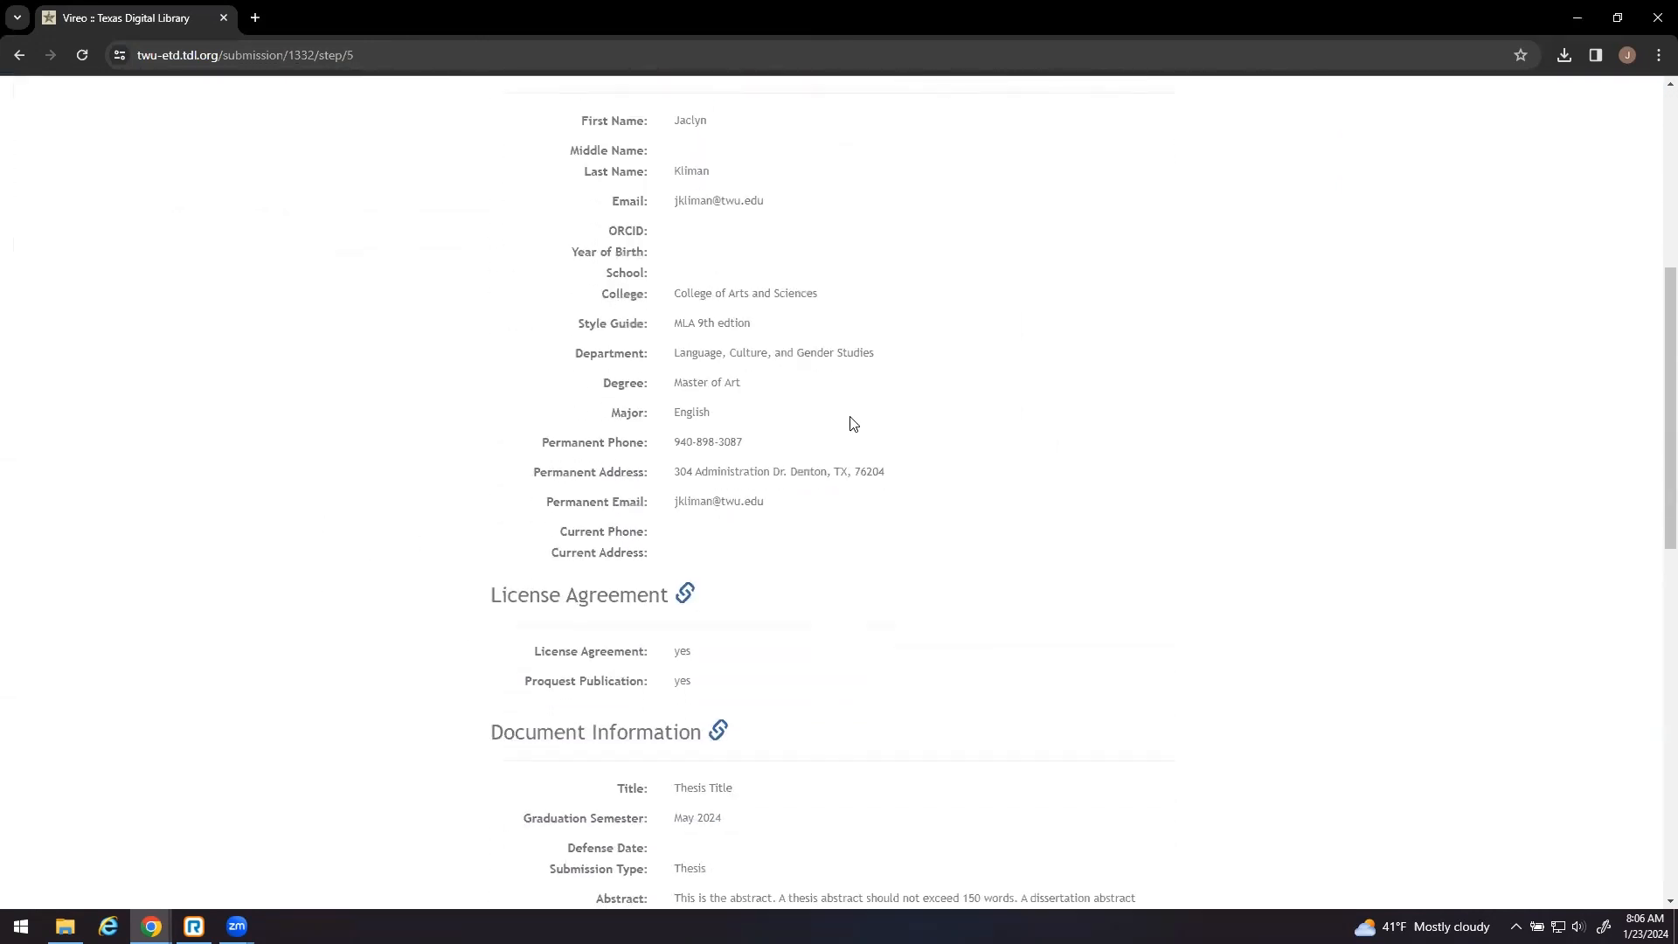
pyautogui.scroll(-4, 852, 423)
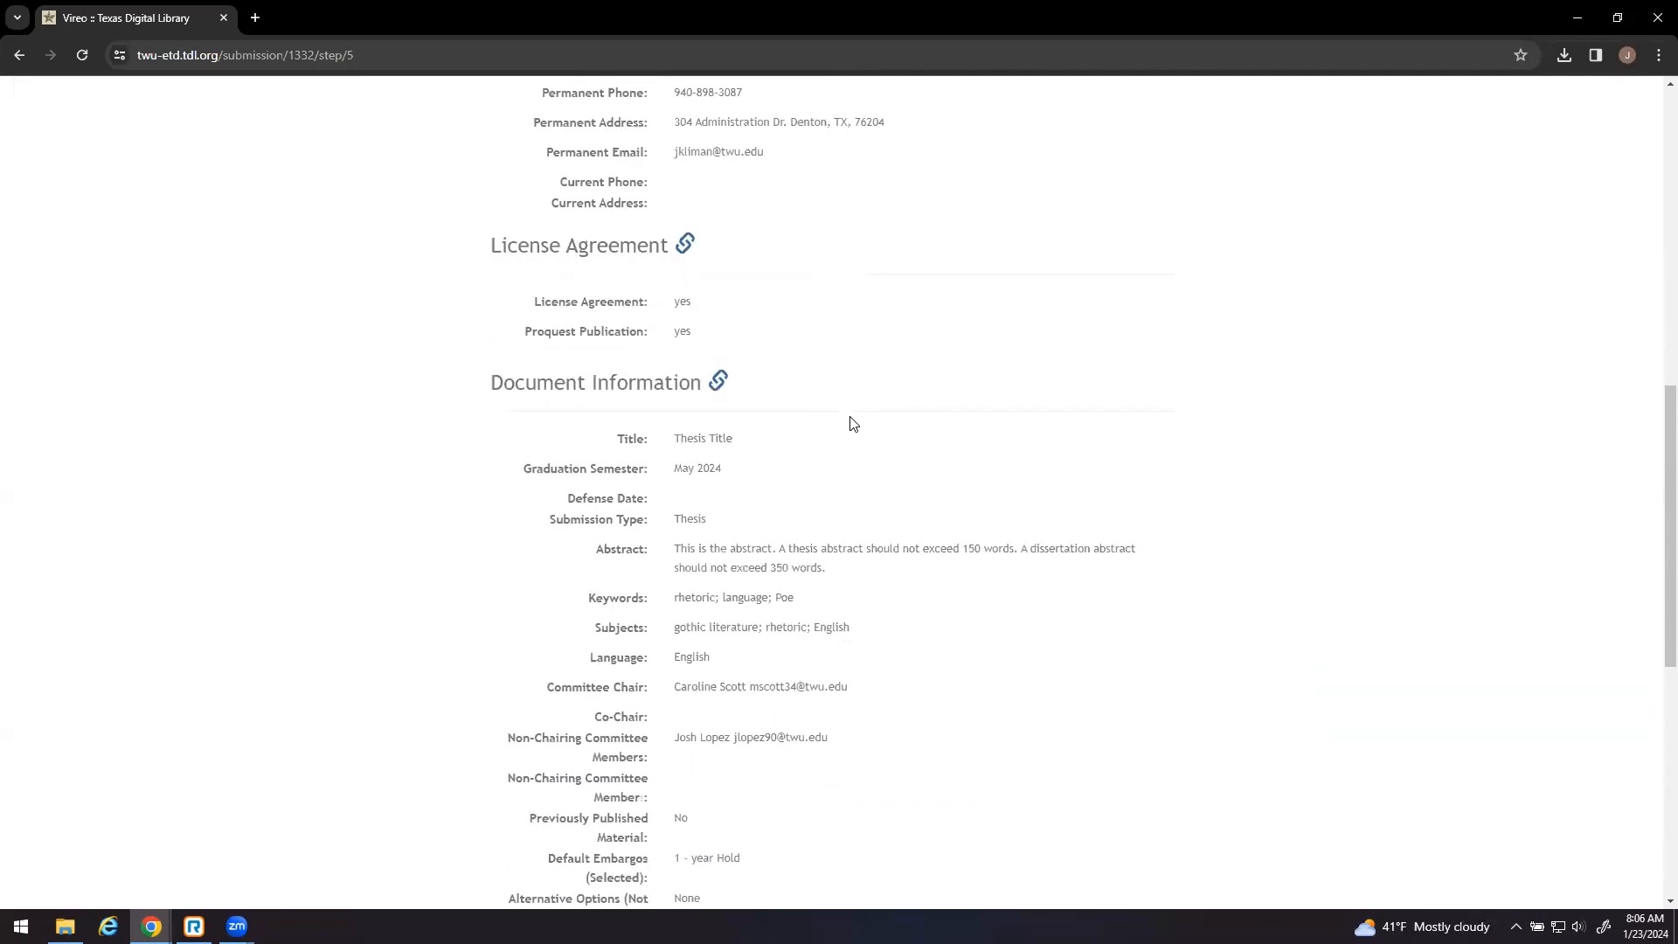
pyautogui.scroll(-4, 846, 417)
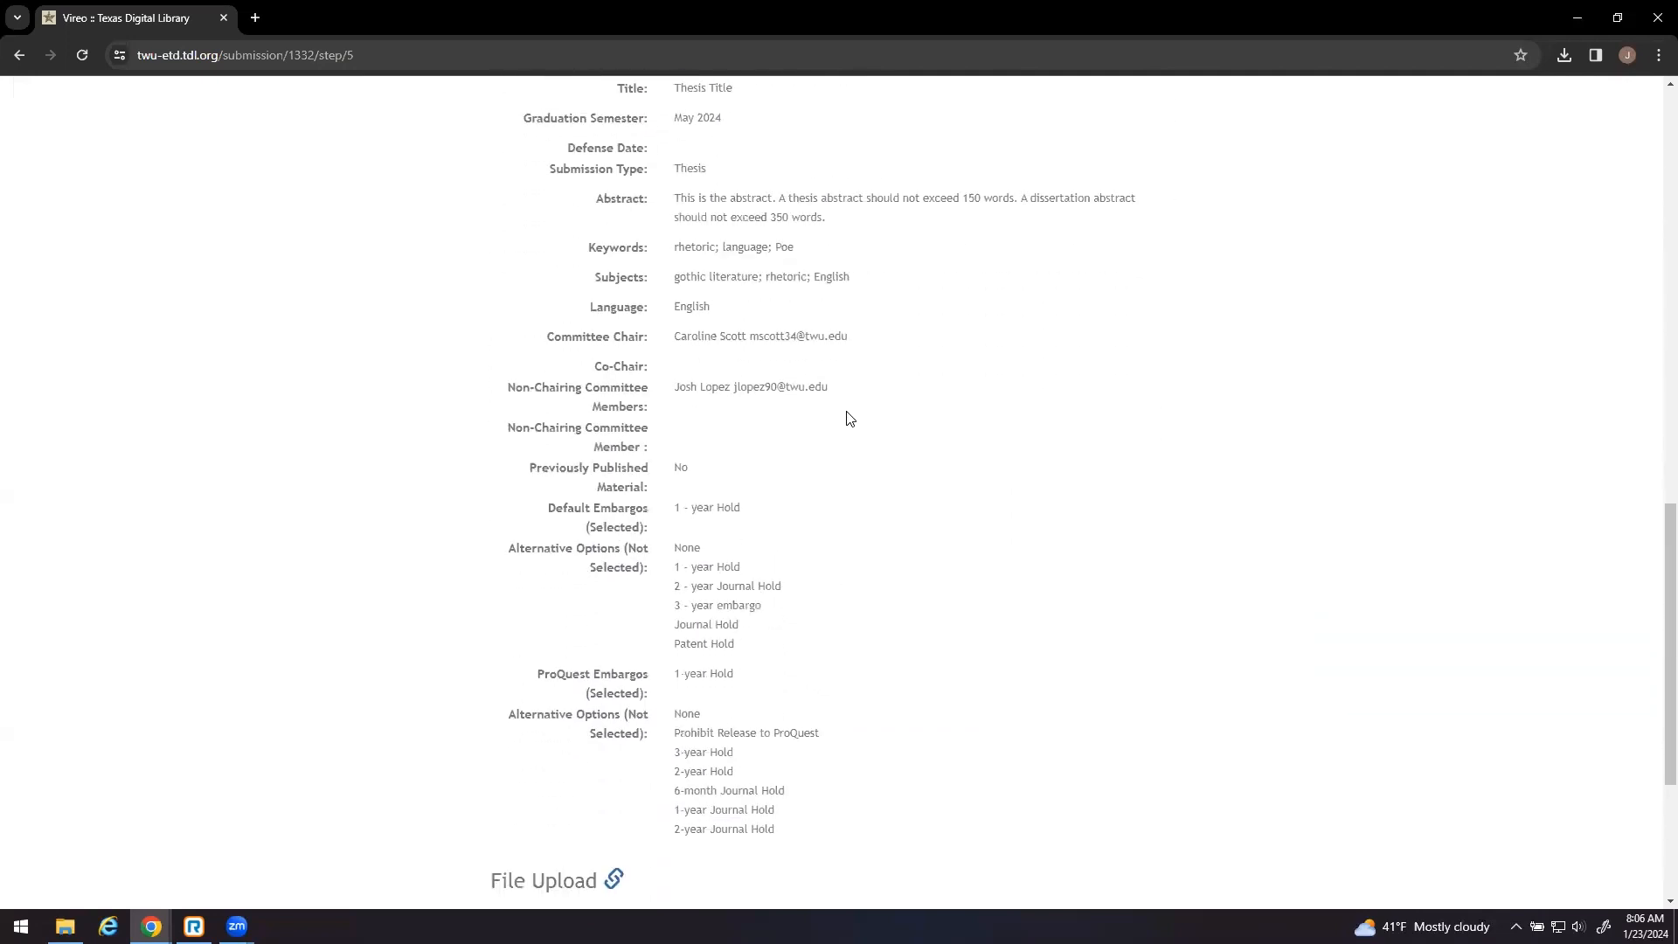
pyautogui.scroll(-2, 846, 417)
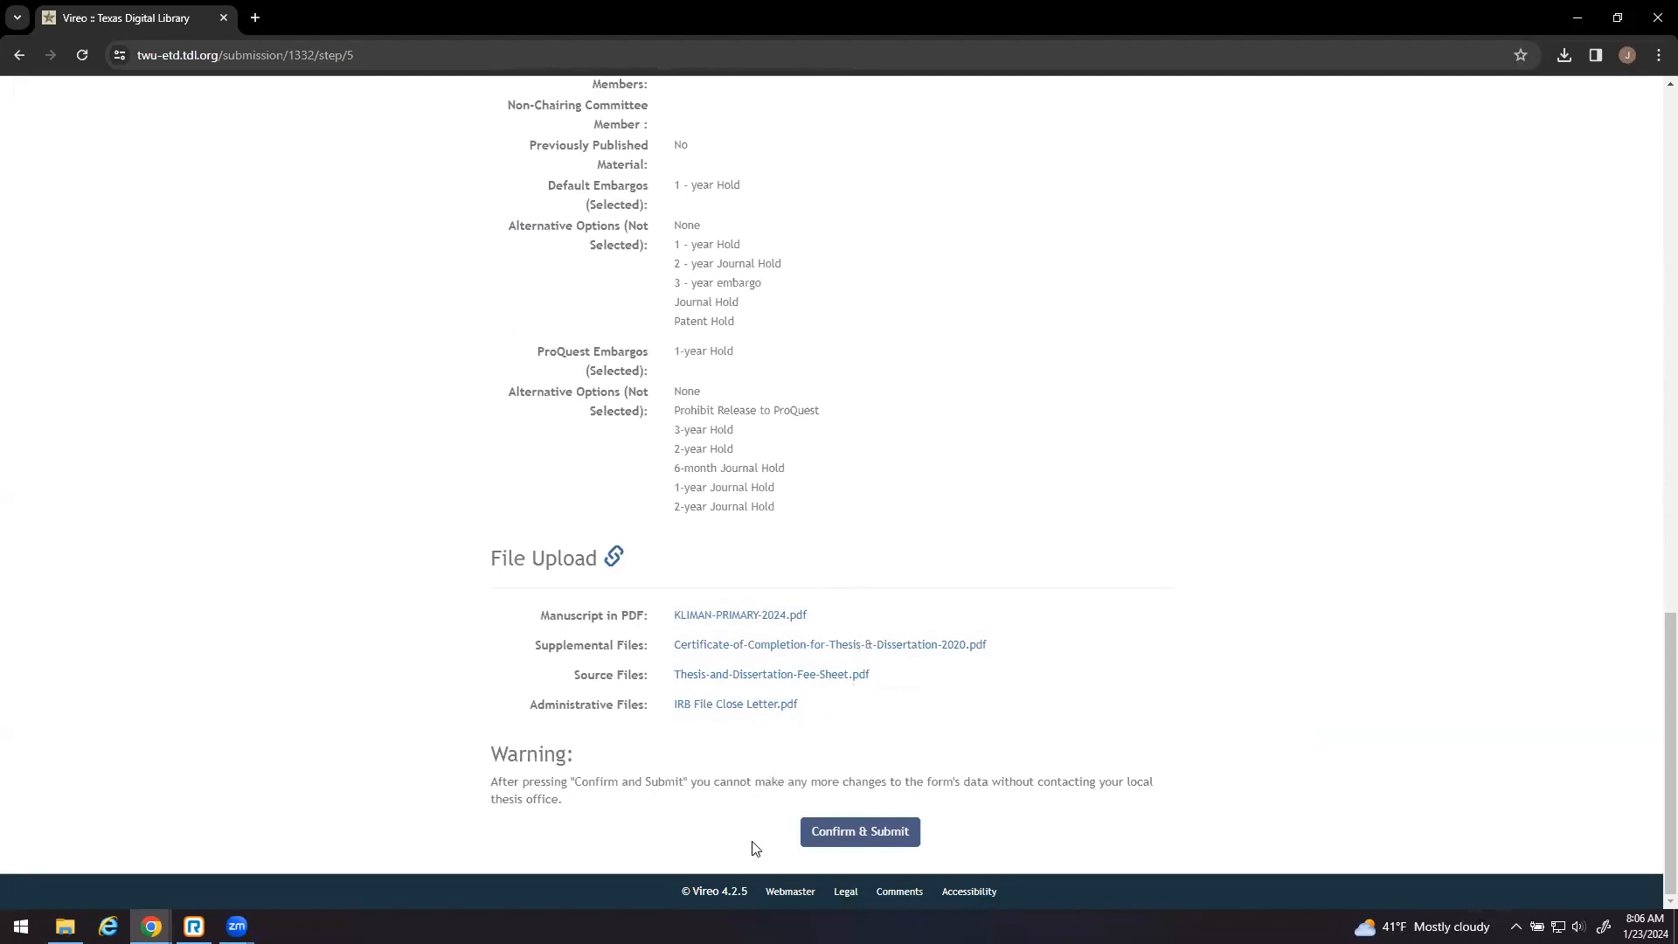
pyautogui.click(885, 835)
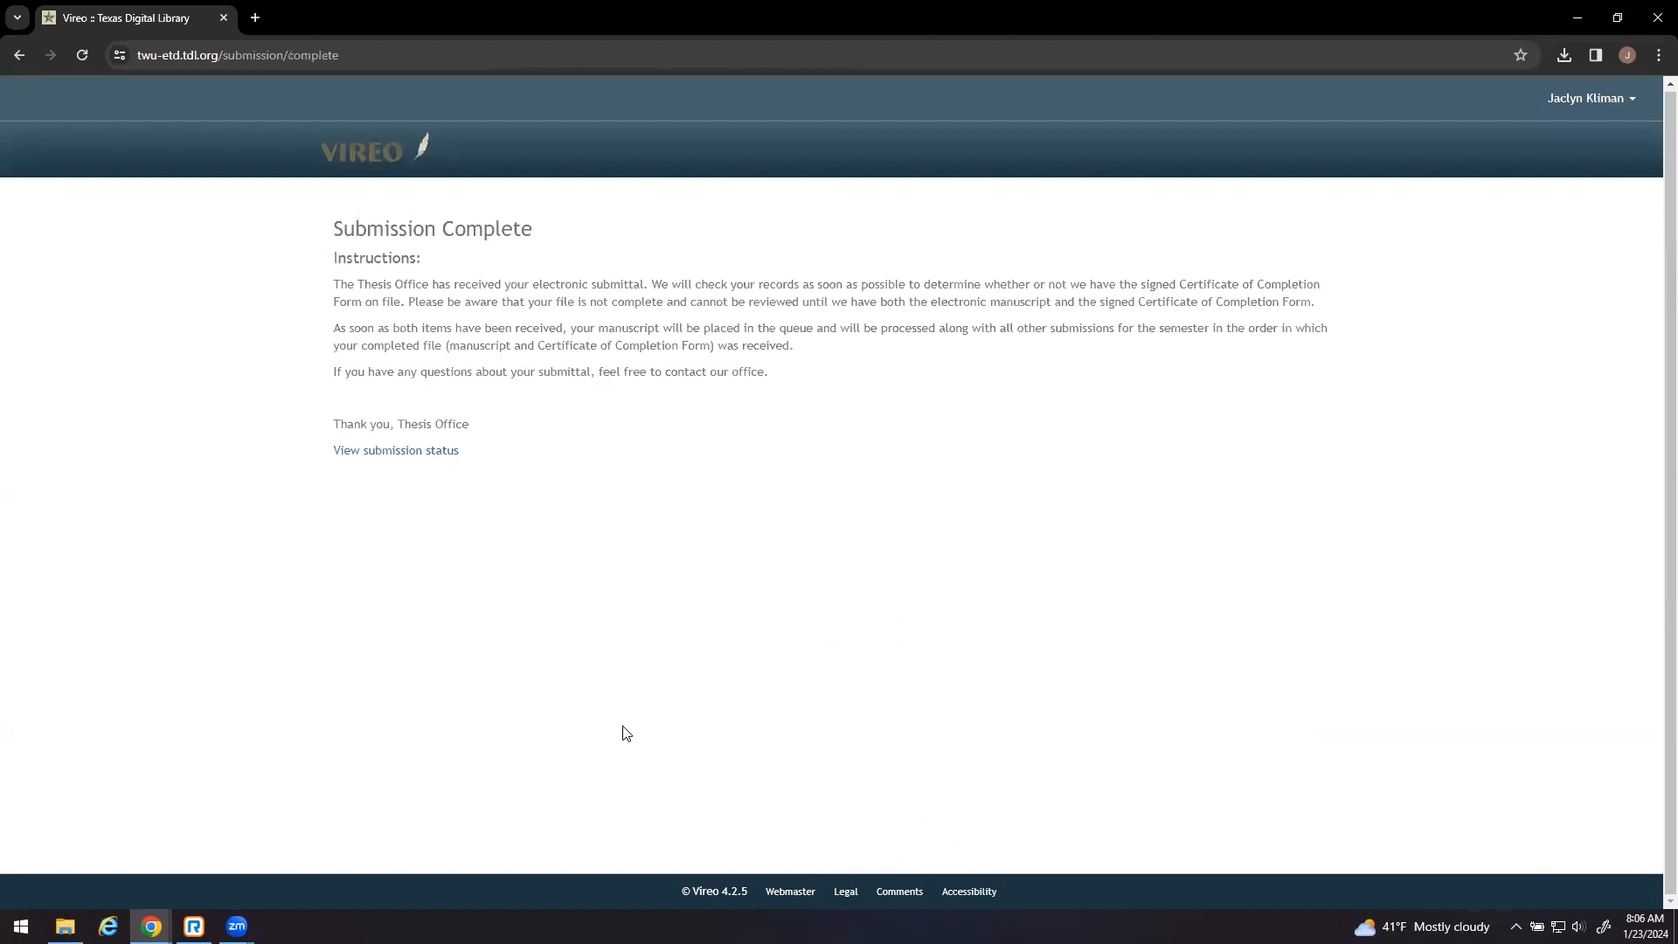
# - Open the Graduate School thesis submission's details to verify Submitted status, four files and activity log
pyautogui.click(402, 451)
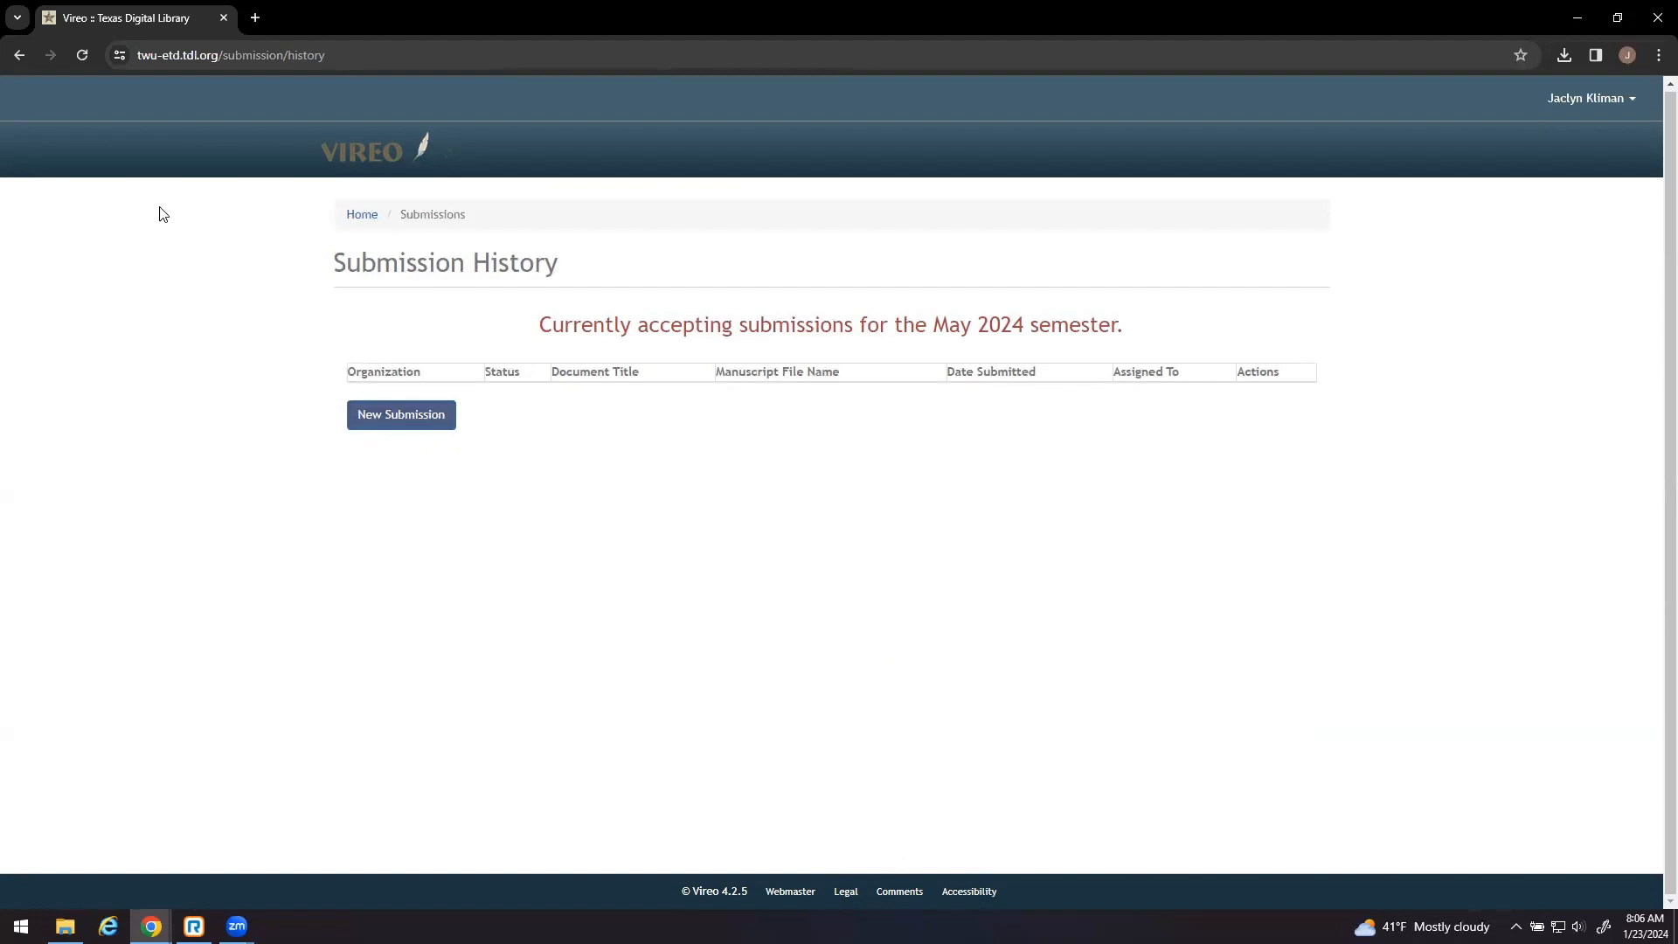
pyautogui.click(84, 56)
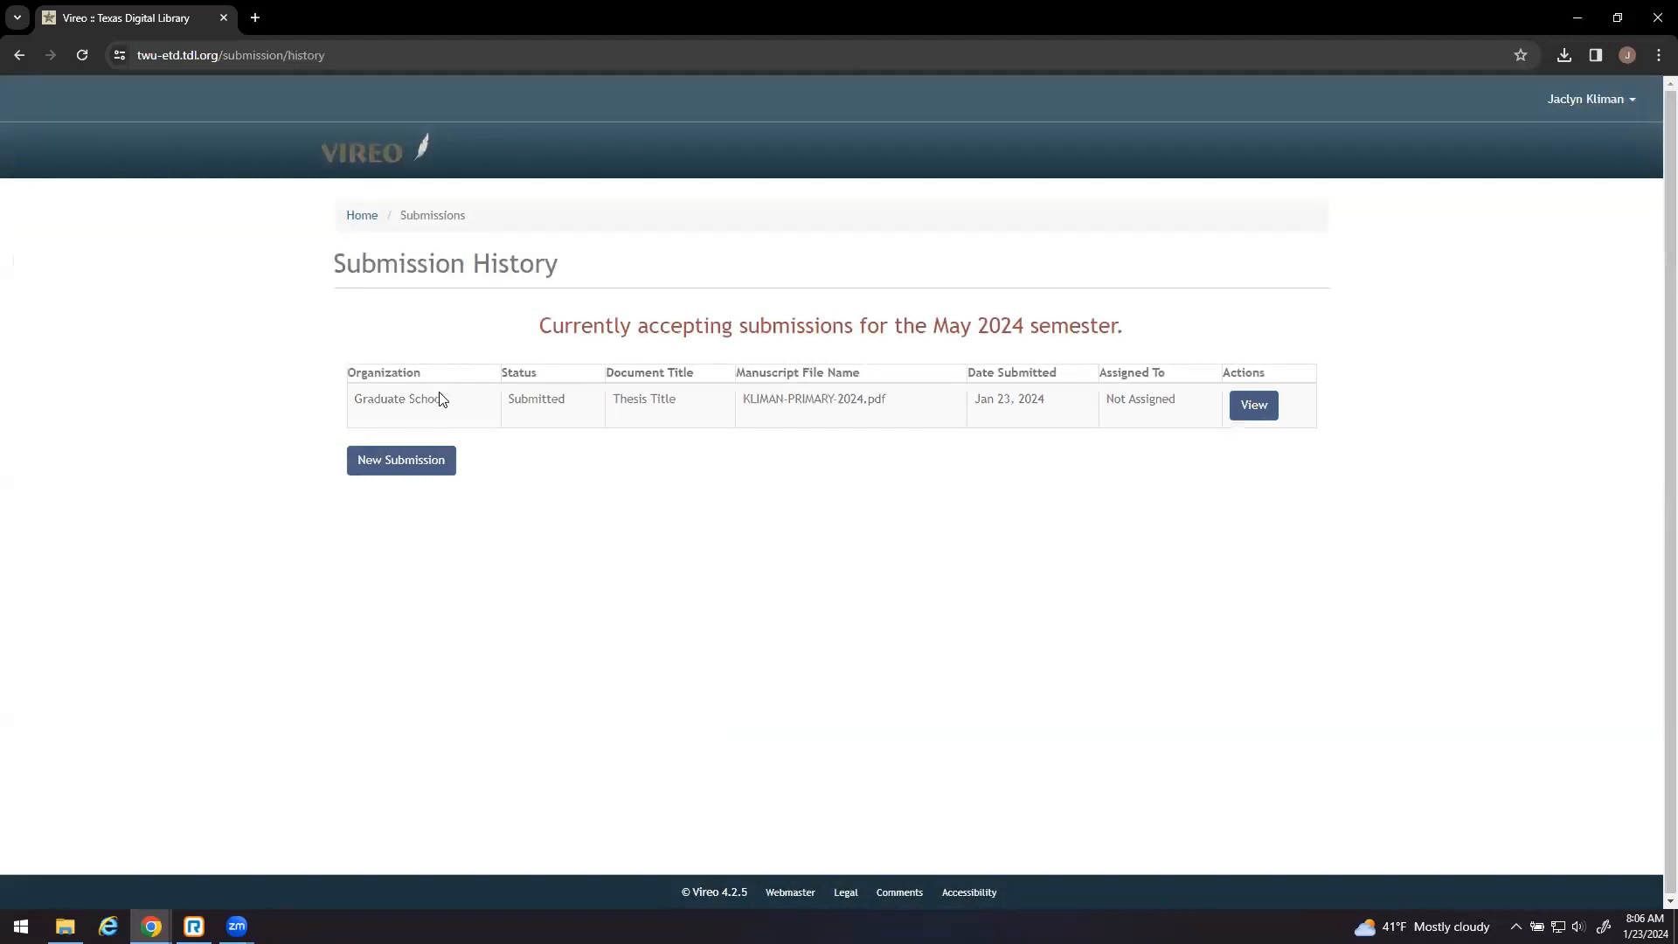
pyautogui.click(1255, 418)
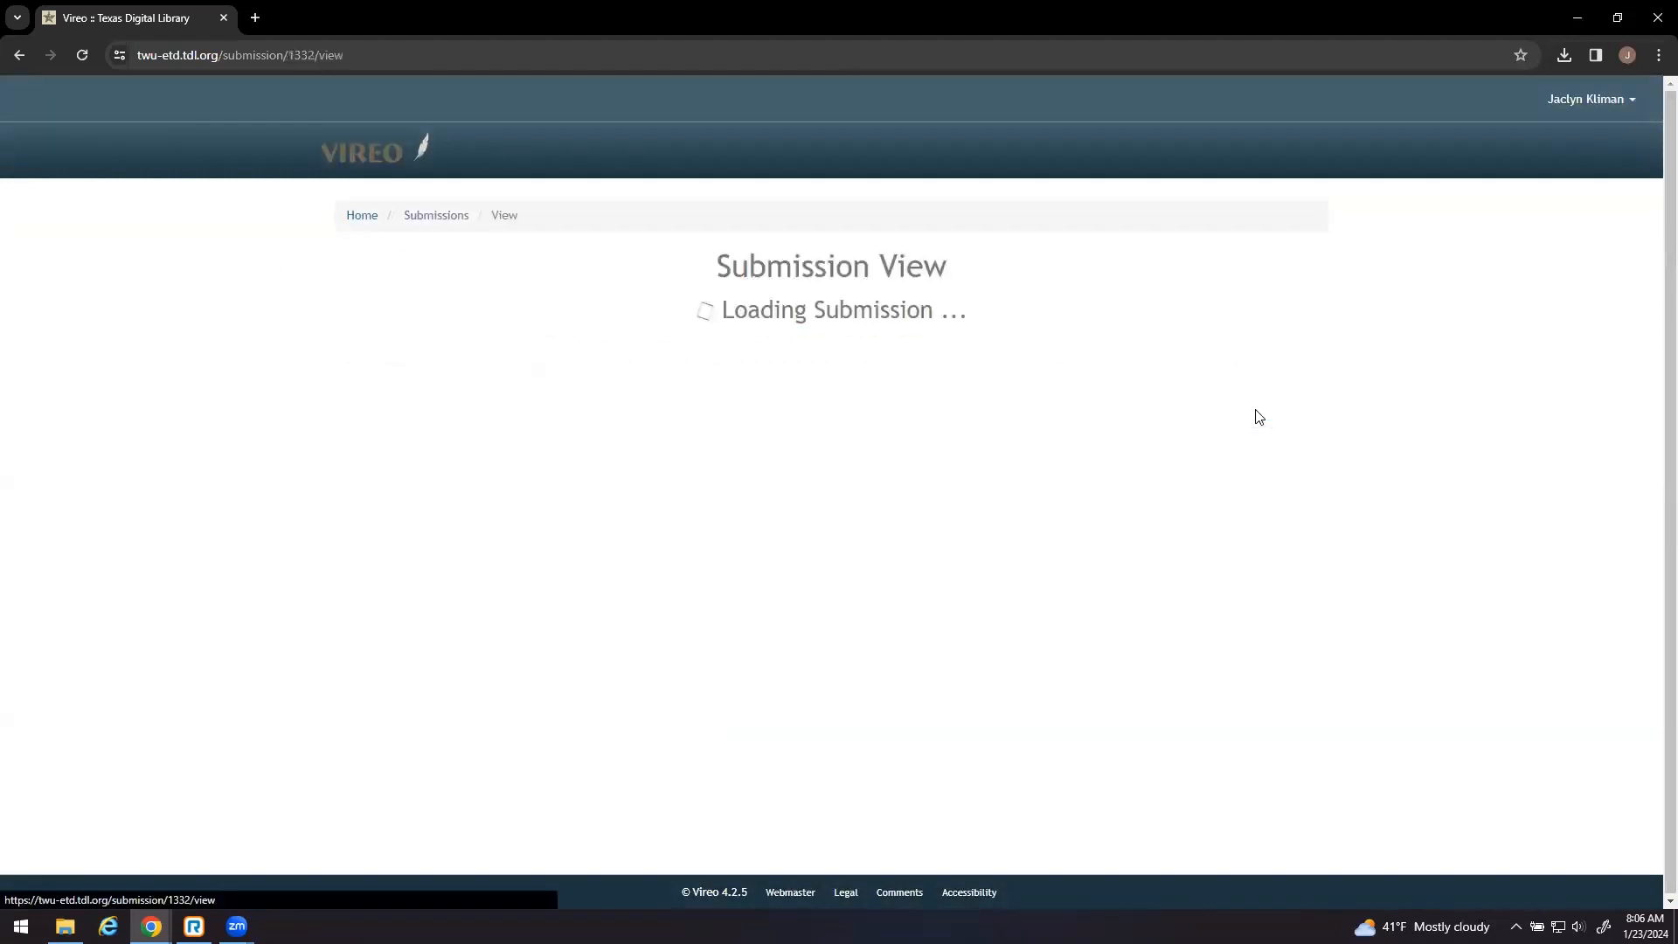
pyautogui.scroll(-6, 1057, 365)
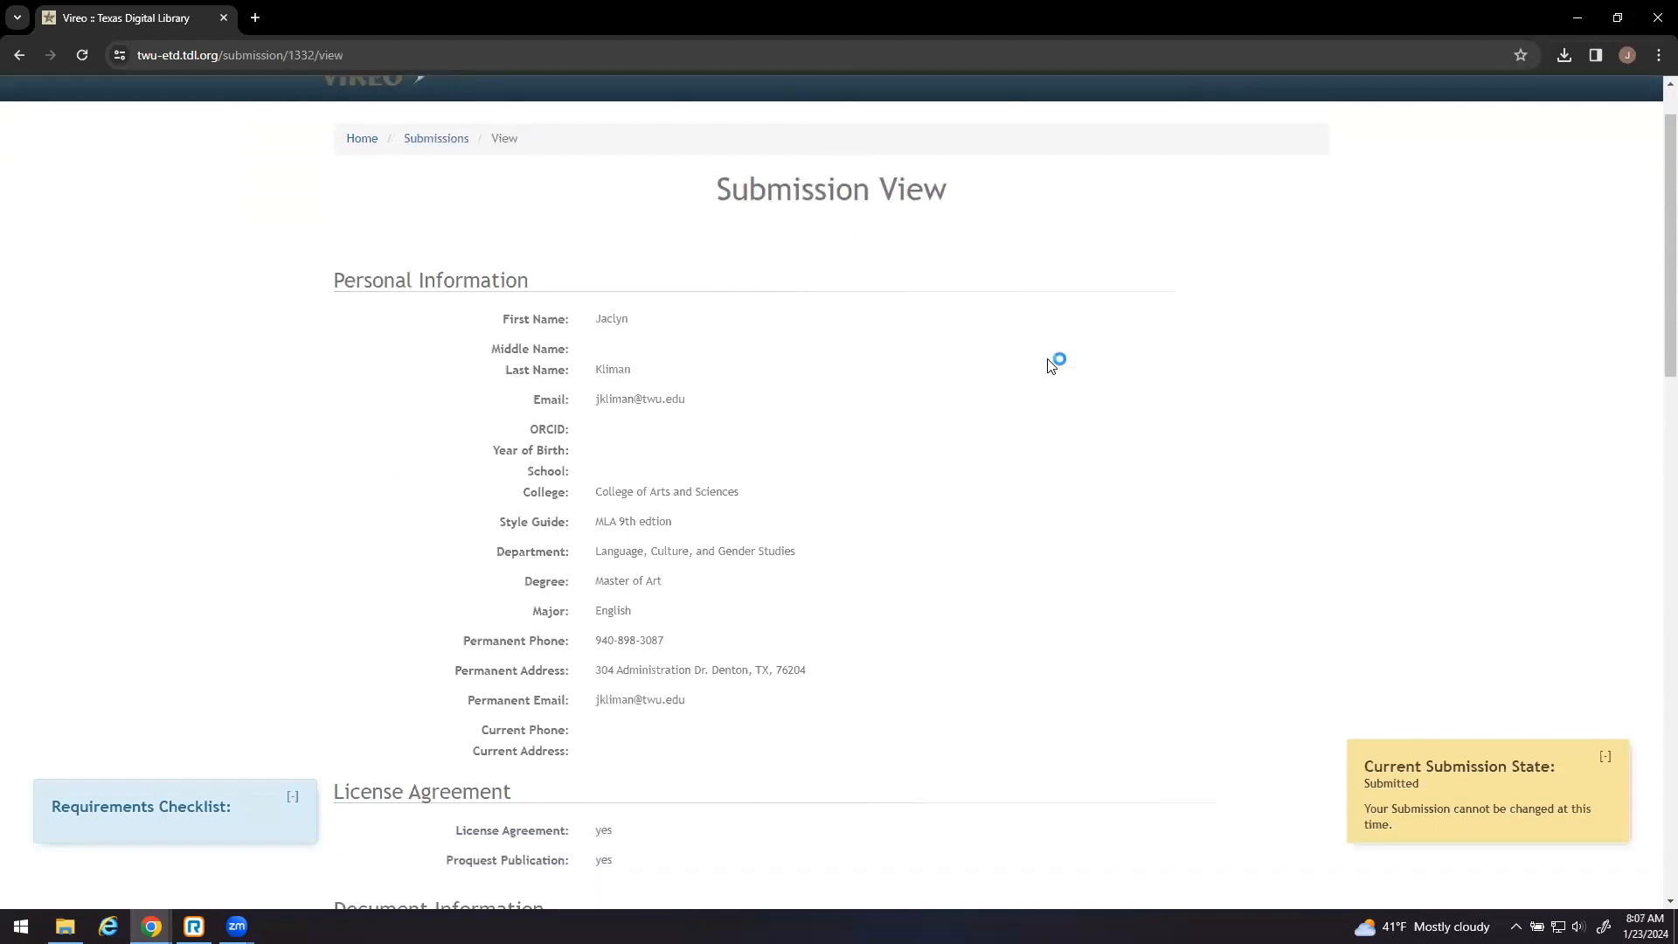
pyautogui.scroll(-2, 1050, 365)
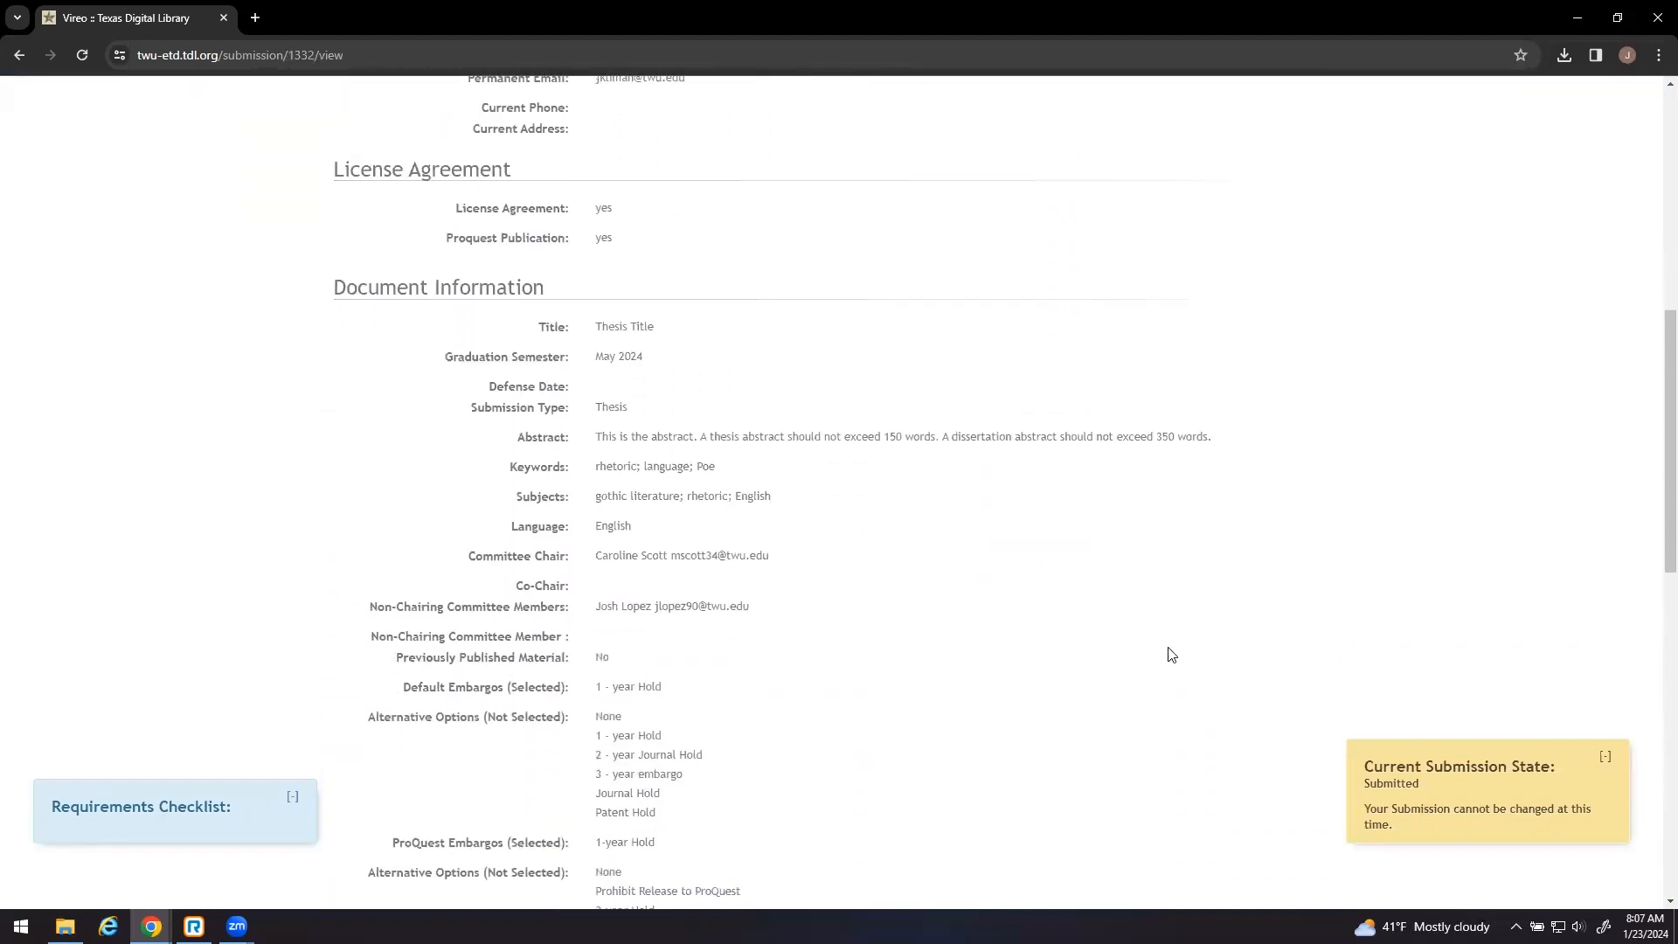
pyautogui.scroll(-7, 1113, 621)
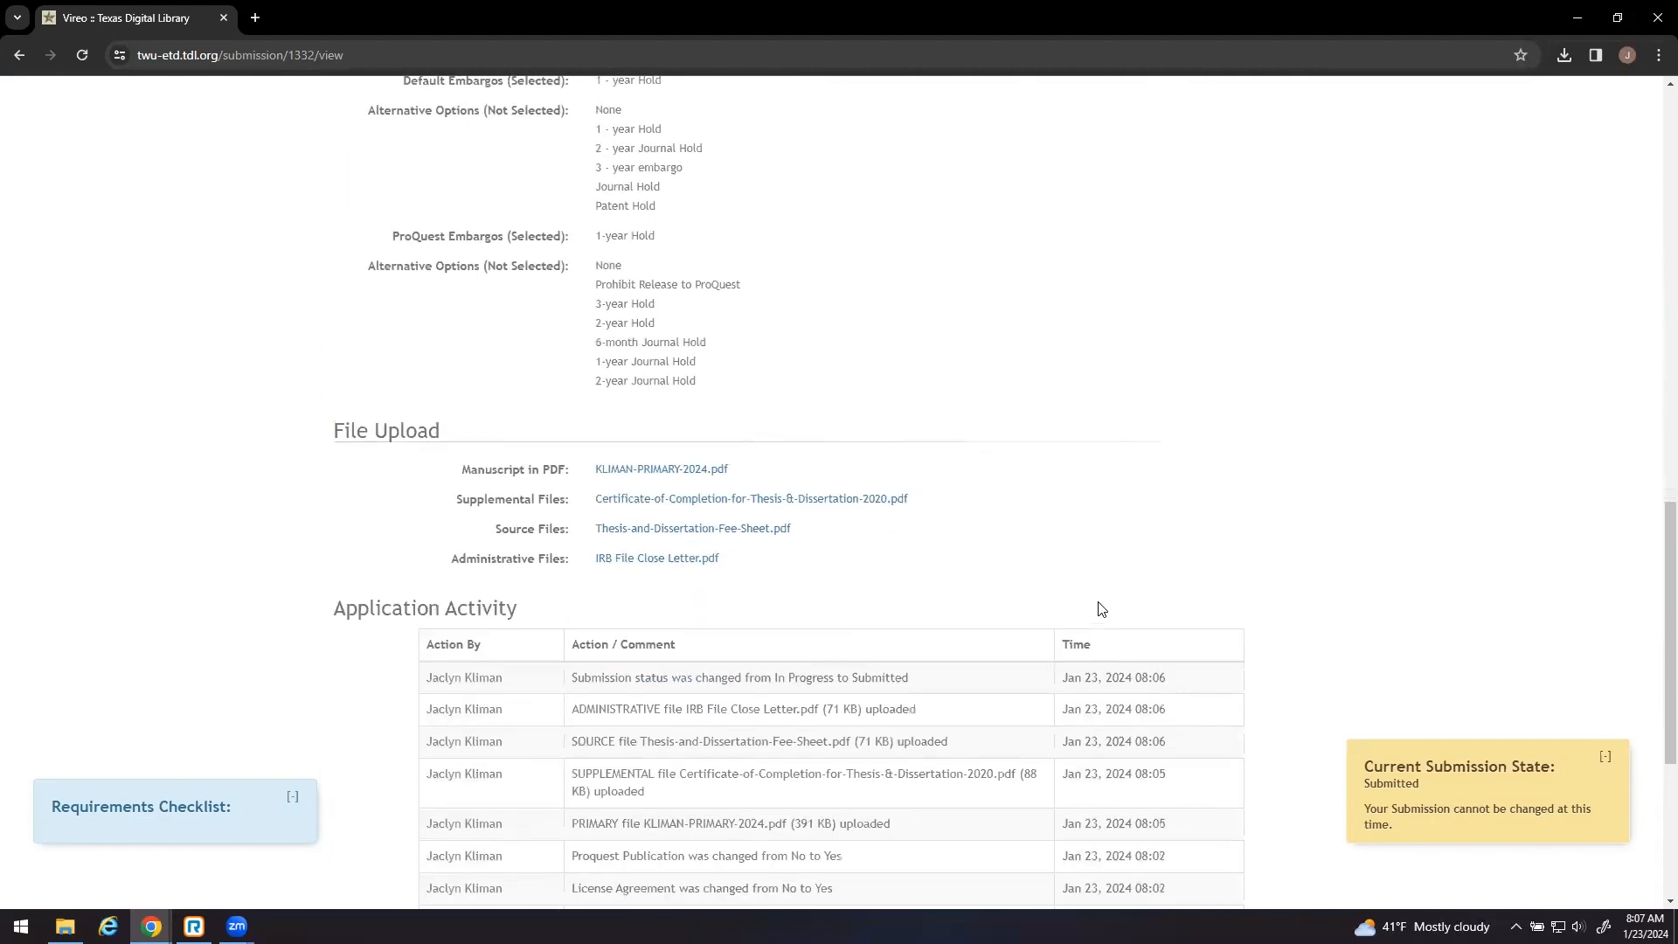
pyautogui.scroll(15, 1101, 609)
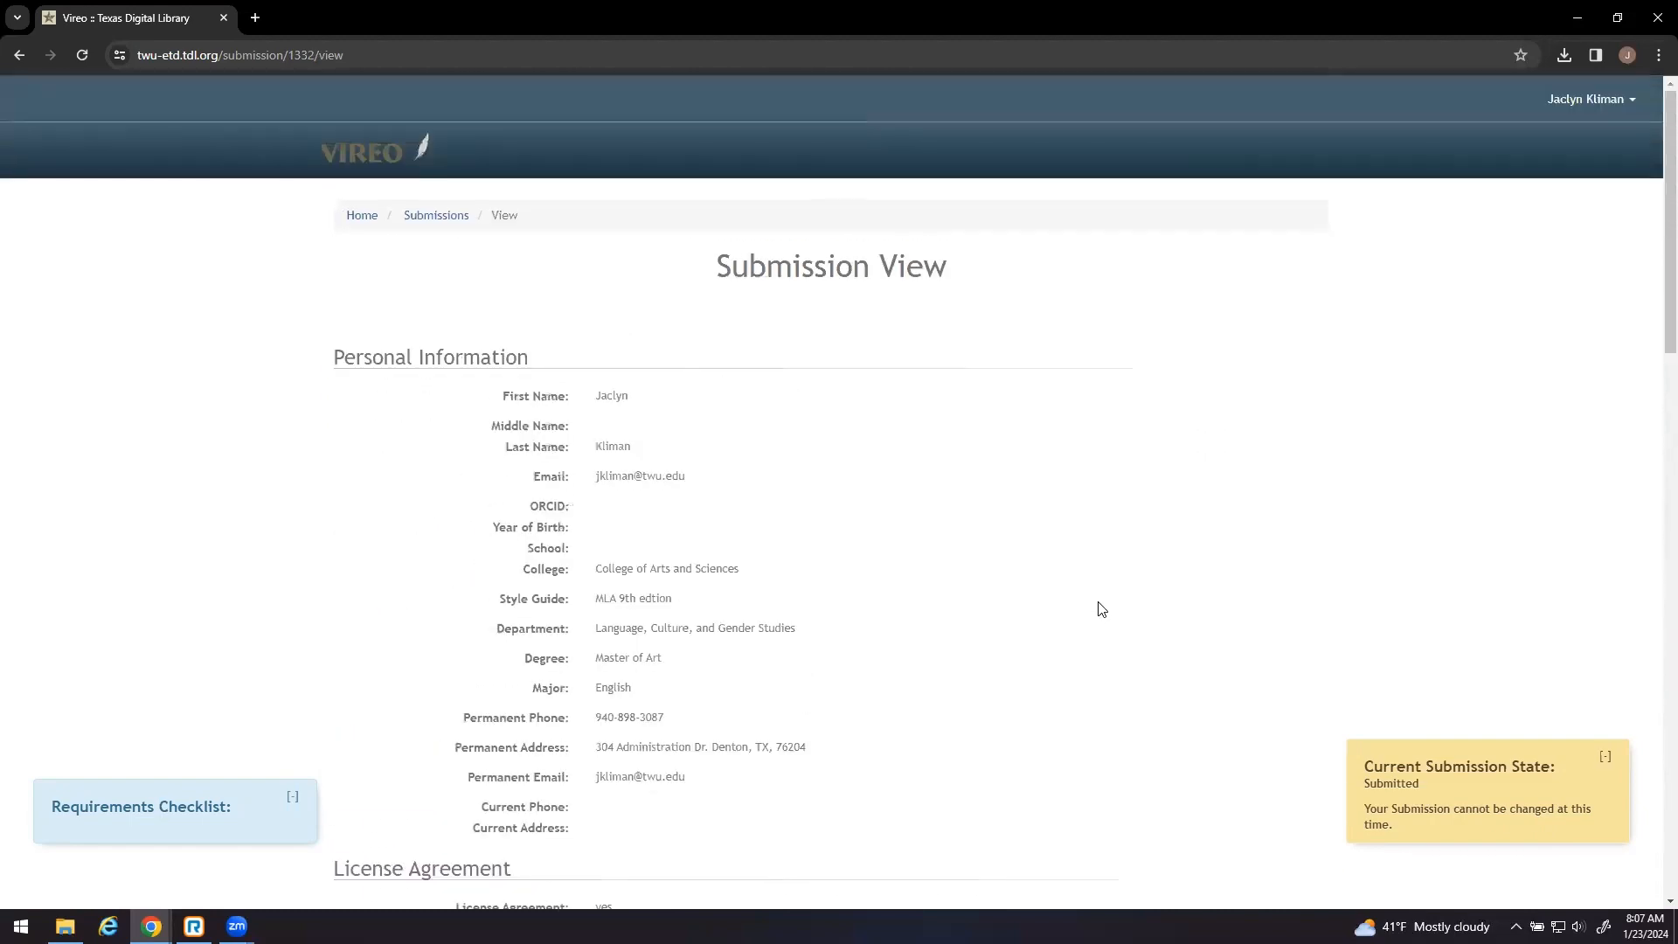